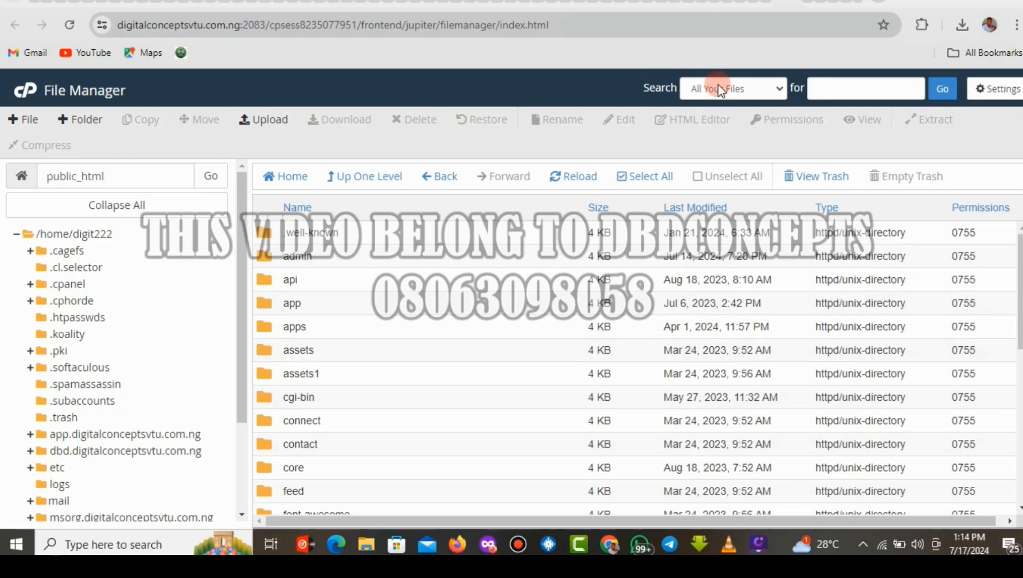
Open the Subscriber Details page for the single subscriber listed under Subscribers.
{"action": "left_click", "coordinate": [807, 4]}
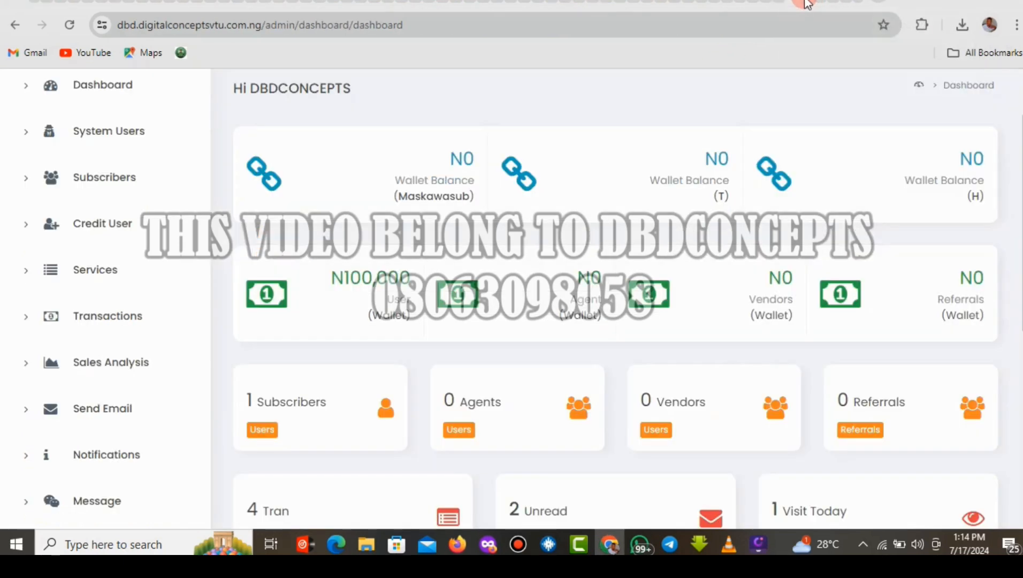
{"action": "left_click", "coordinate": [128, 186]}
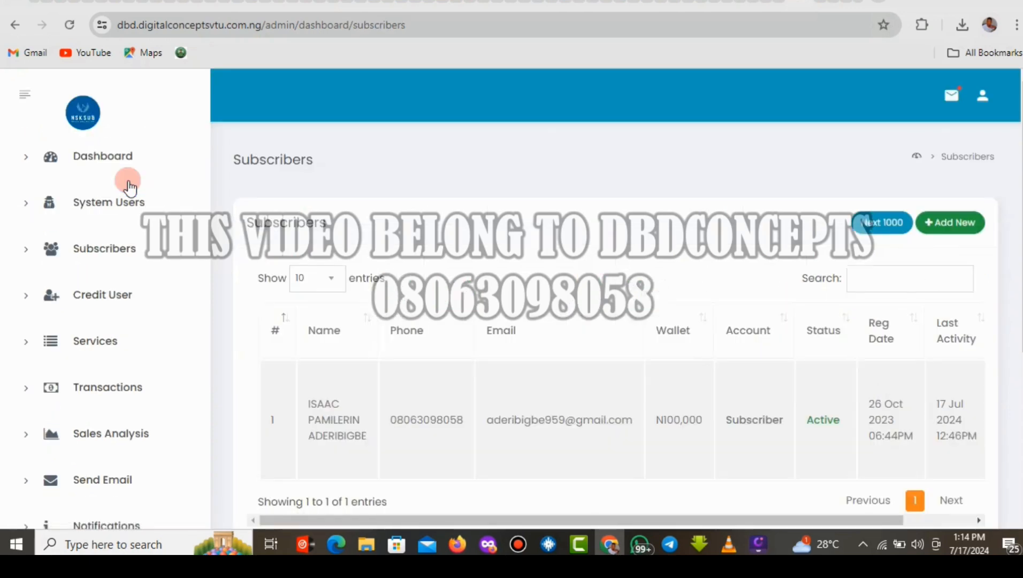
{"action": "scroll", "coordinate": [1019, 278], "scroll_direction": "down", "scroll_amount": 2}
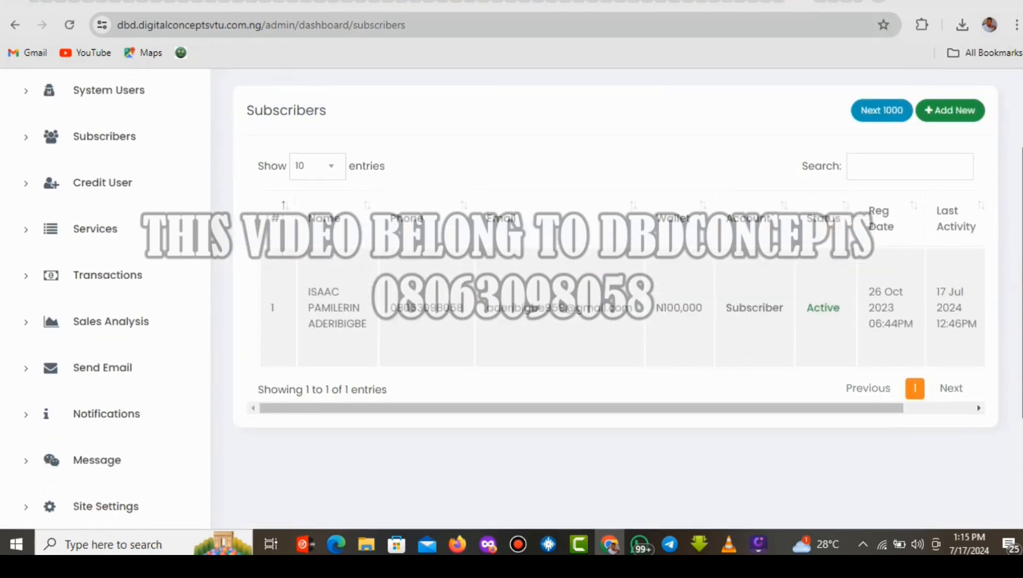
{"action": "left_click_drag", "start_coordinate": [810, 409], "coordinate": [957, 423]}
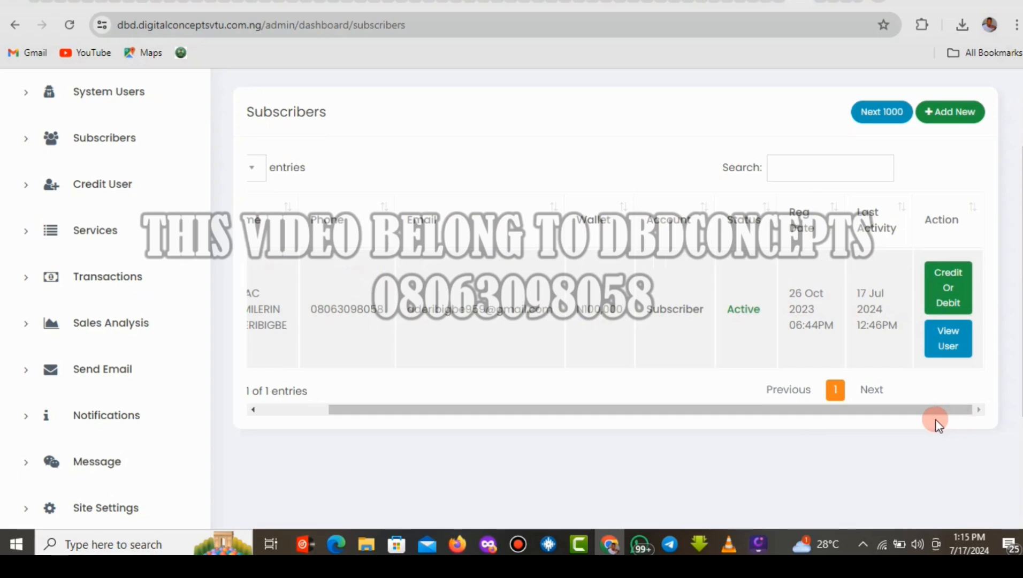
{"action": "left_click", "coordinate": [949, 353]}
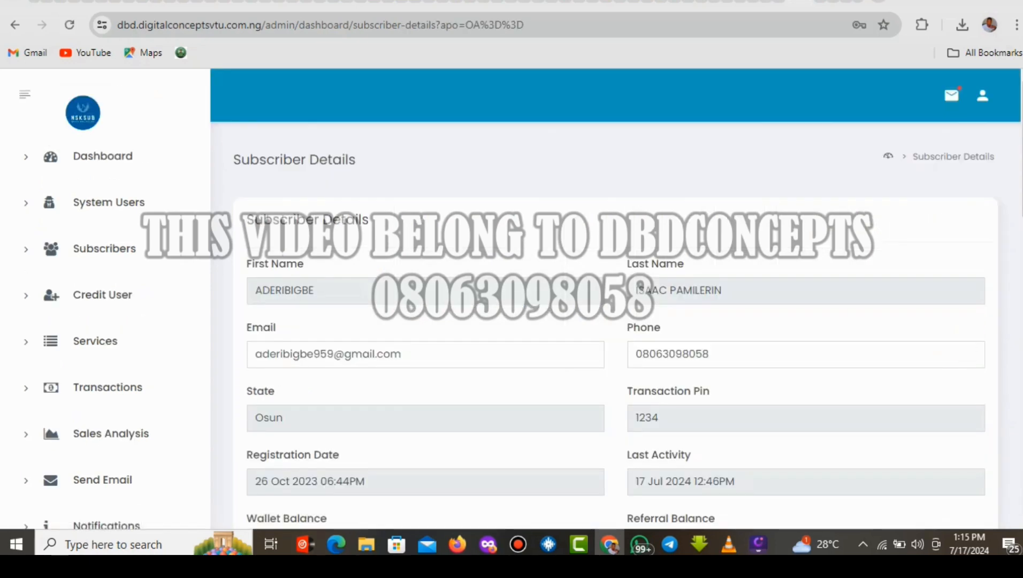
Reset the subscriber's account API key and acknowledge the success message.
{"action": "scroll", "coordinate": [951, 356], "scroll_direction": "down", "scroll_amount": 7}
{"action": "scroll", "coordinate": [615, 299], "scroll_direction": "down", "scroll_amount": 7}
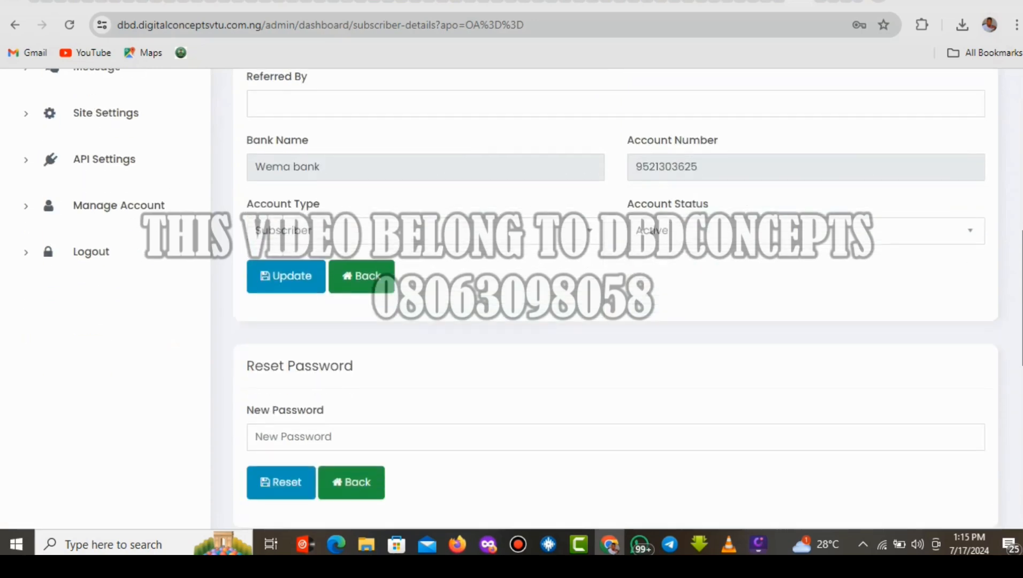
{"action": "scroll", "coordinate": [443, 457], "scroll_direction": "down", "scroll_amount": 5}
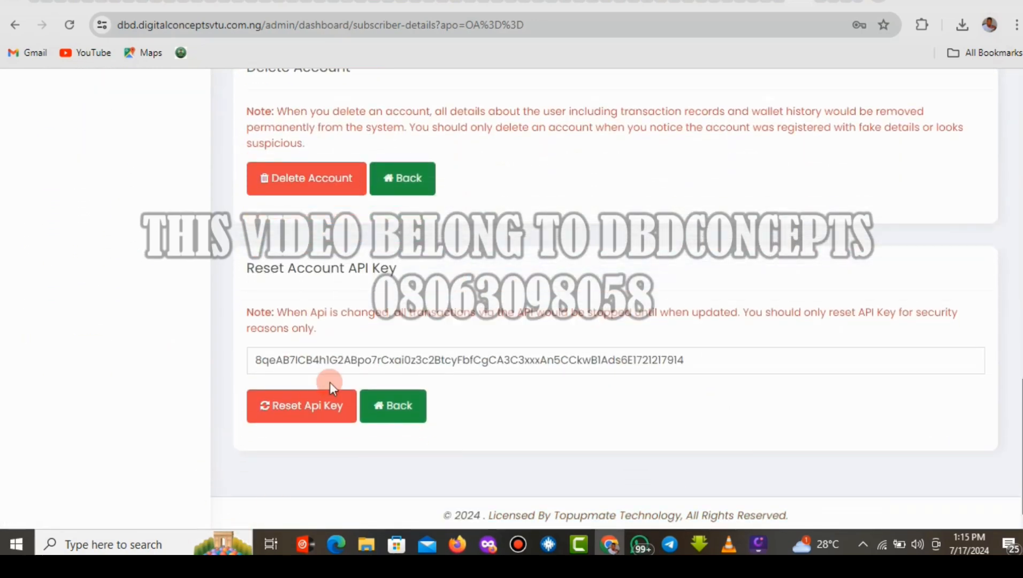
{"action": "left_click", "coordinate": [287, 409]}
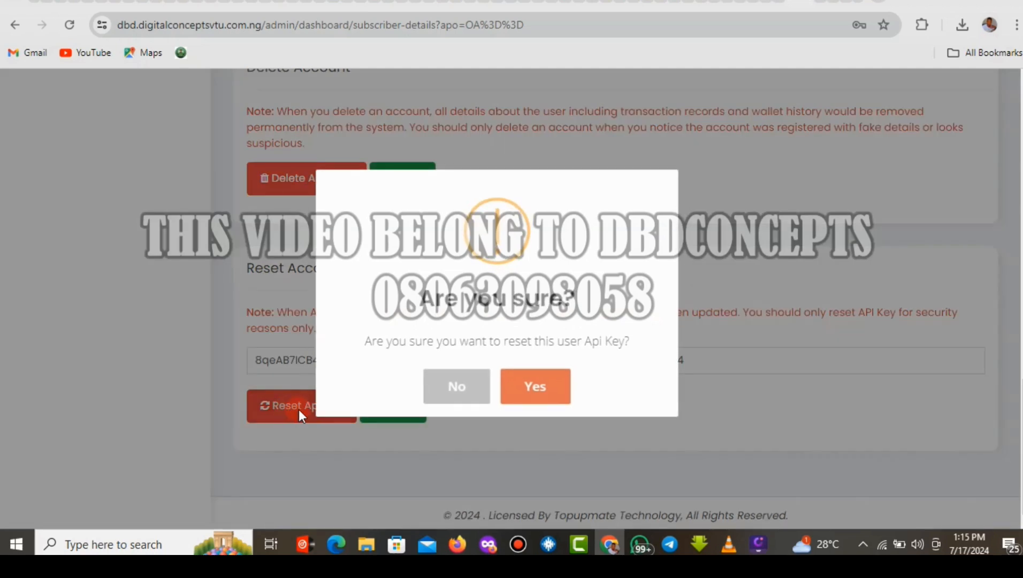
{"action": "left_click", "coordinate": [533, 390]}
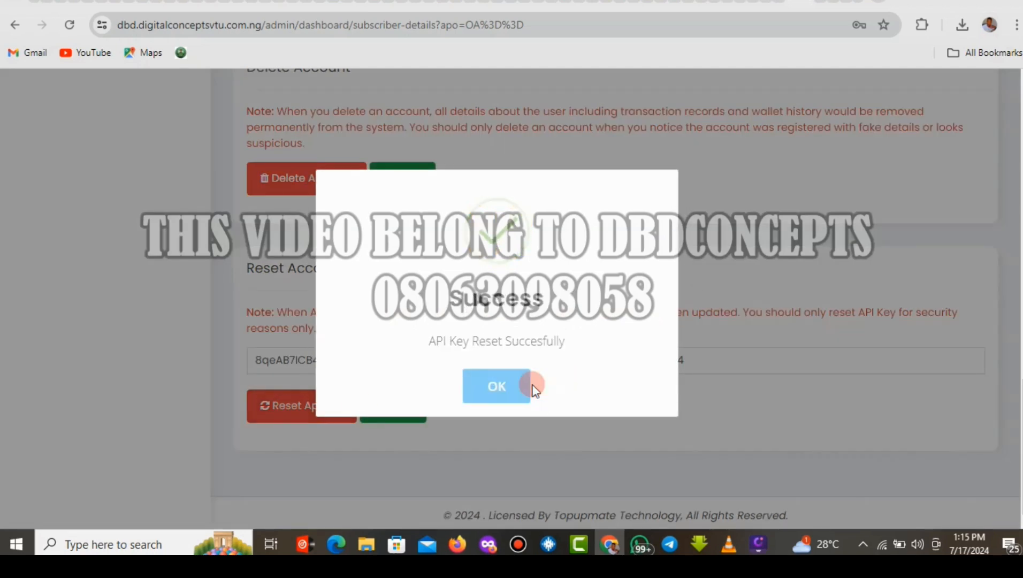
{"action": "left_click", "coordinate": [495, 386]}
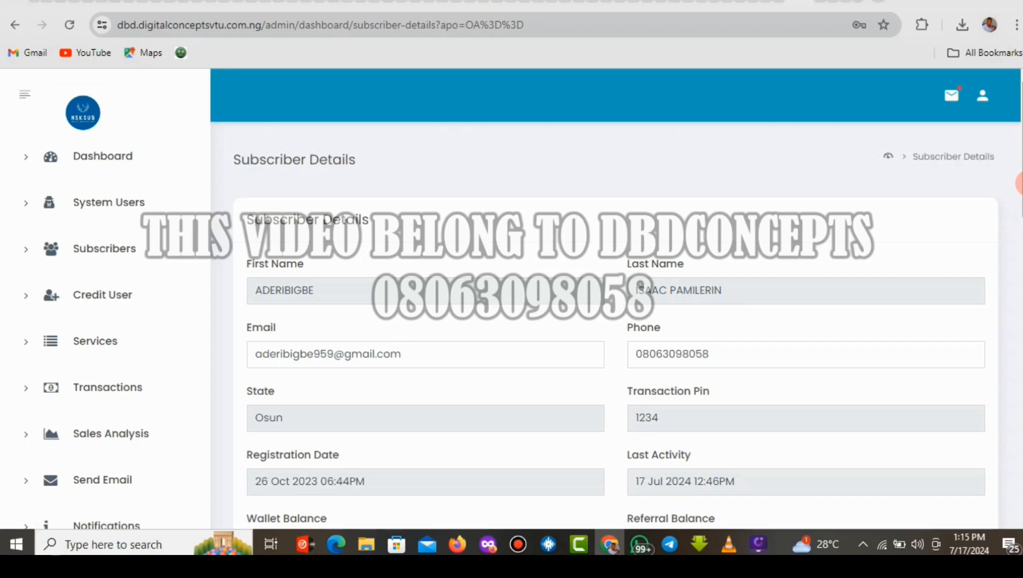
Go to the Api Setting page with the Manage API Settings form from the sidebar.
{"action": "scroll", "coordinate": [1017, 183], "scroll_direction": "down", "scroll_amount": 3}
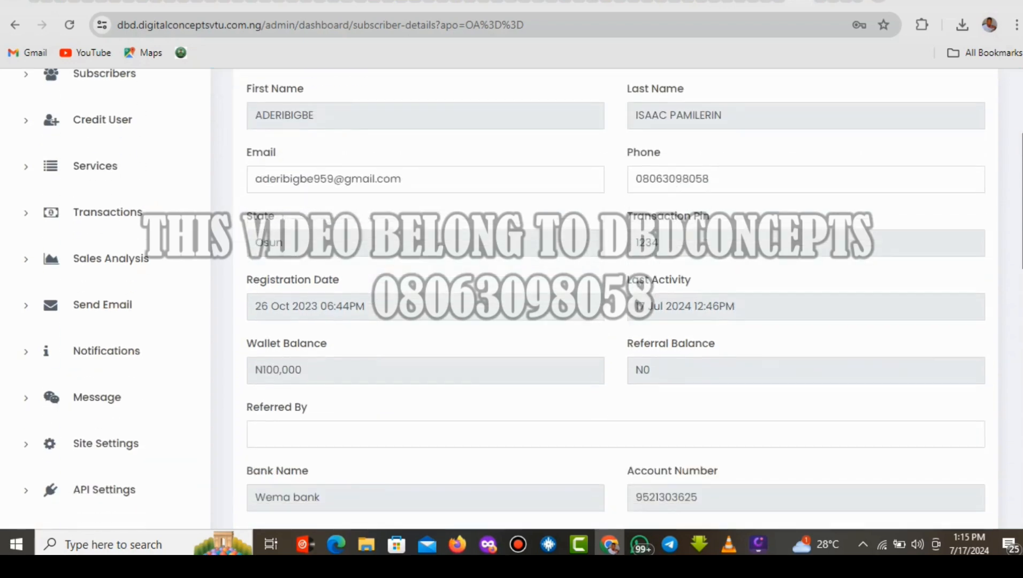
{"action": "scroll", "coordinate": [533, 300], "scroll_direction": "down", "scroll_amount": 6}
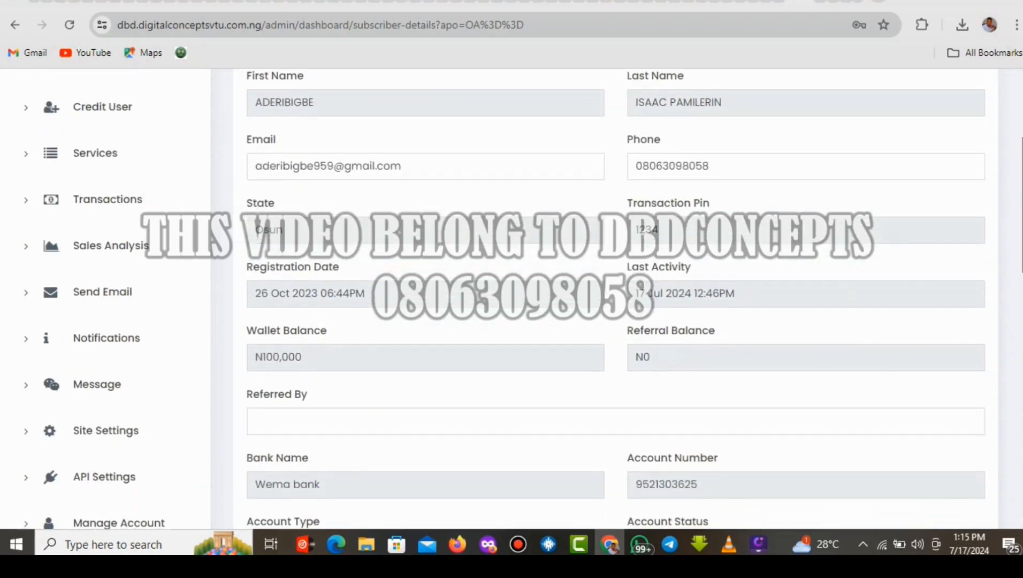
{"action": "scroll", "coordinate": [533, 300], "scroll_direction": "up", "scroll_amount": 6}
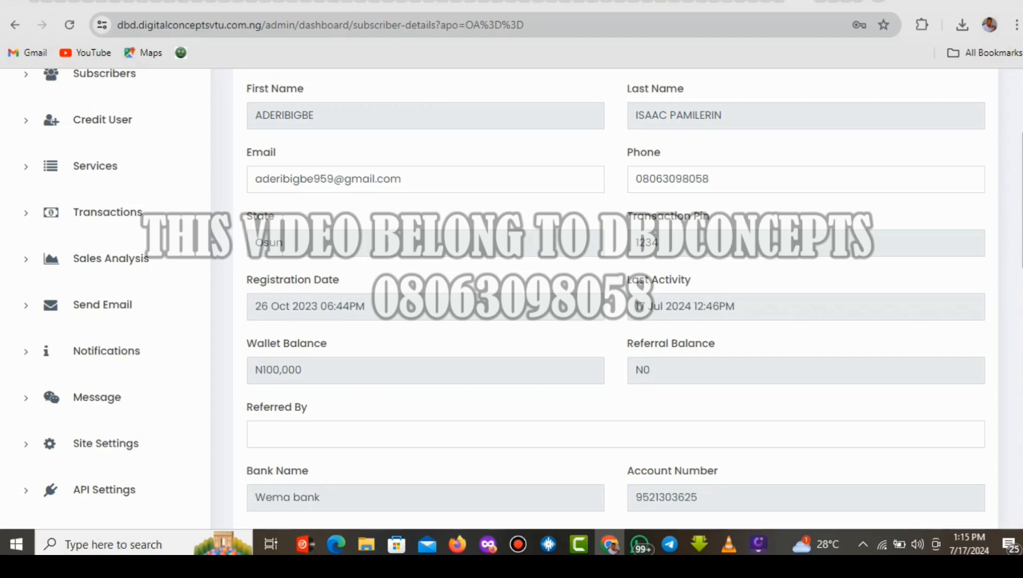
{"action": "scroll", "coordinate": [909, 272], "scroll_direction": "down", "scroll_amount": 3}
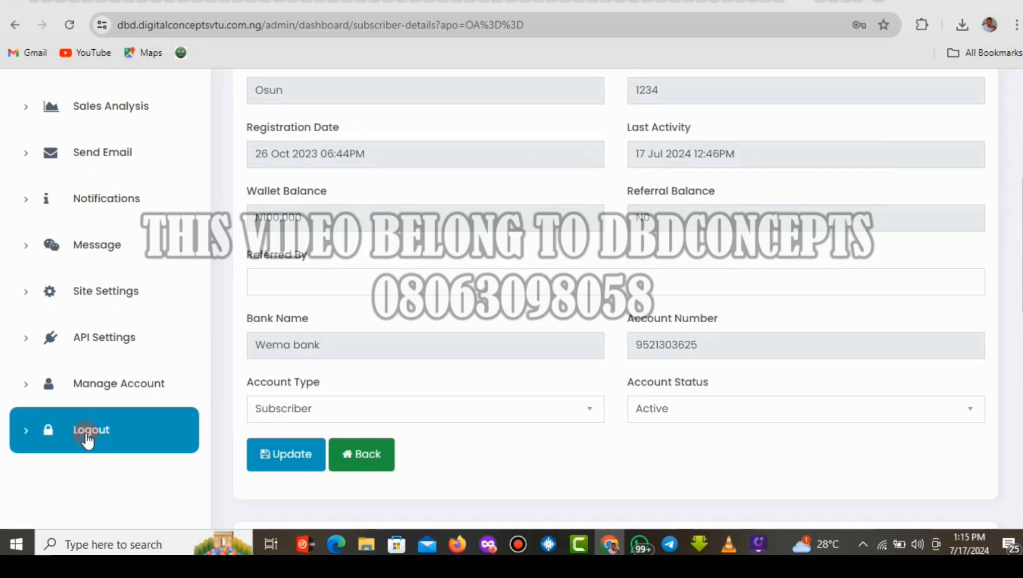
{"action": "left_click", "coordinate": [130, 340]}
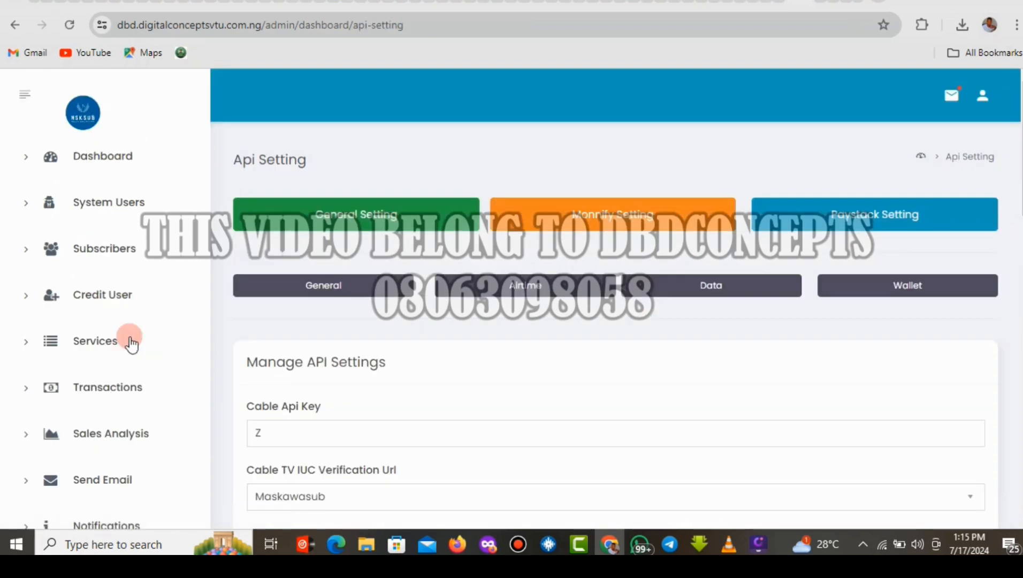
Expand the Cable TV IUC Verification Url dropdown, which still has Maskawasub selected.
{"action": "scroll", "coordinate": [1018, 189], "scroll_direction": "down", "scroll_amount": 4}
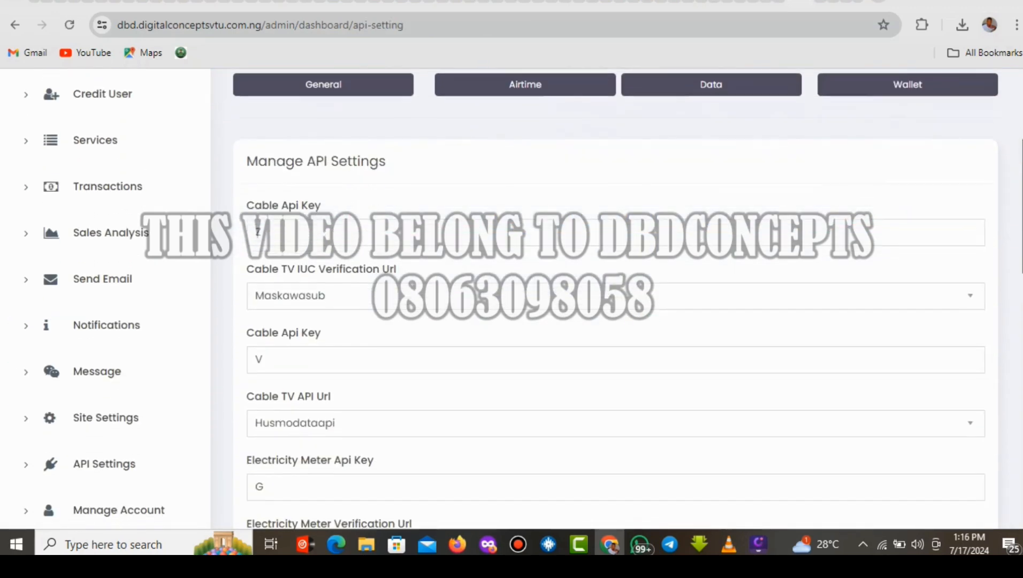
{"action": "left_click", "coordinate": [331, 313]}
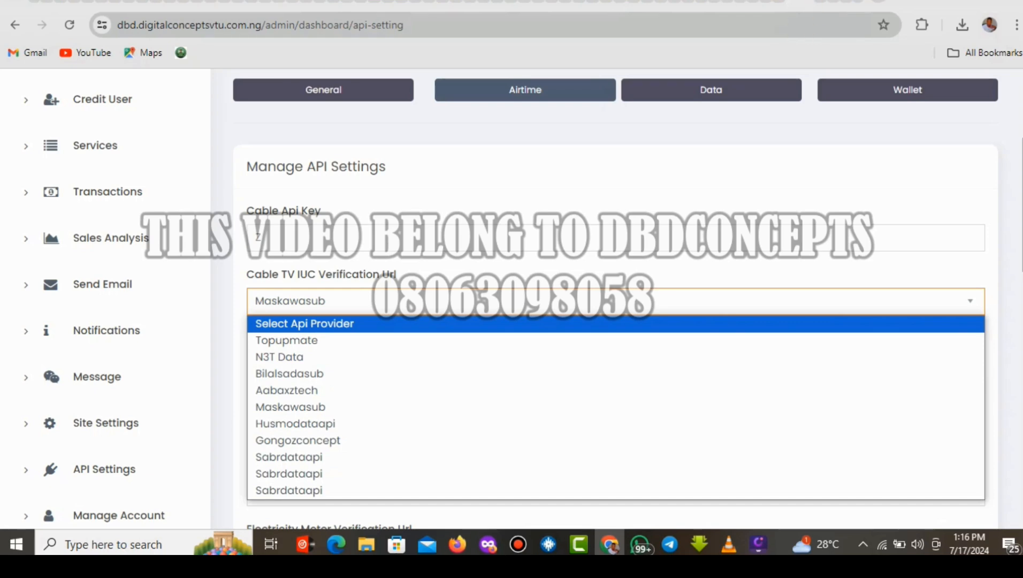
Check the maskawasub.com provider site, then return to the public_html listing in File Manager.
{"action": "left_click", "coordinate": [823, 2]}
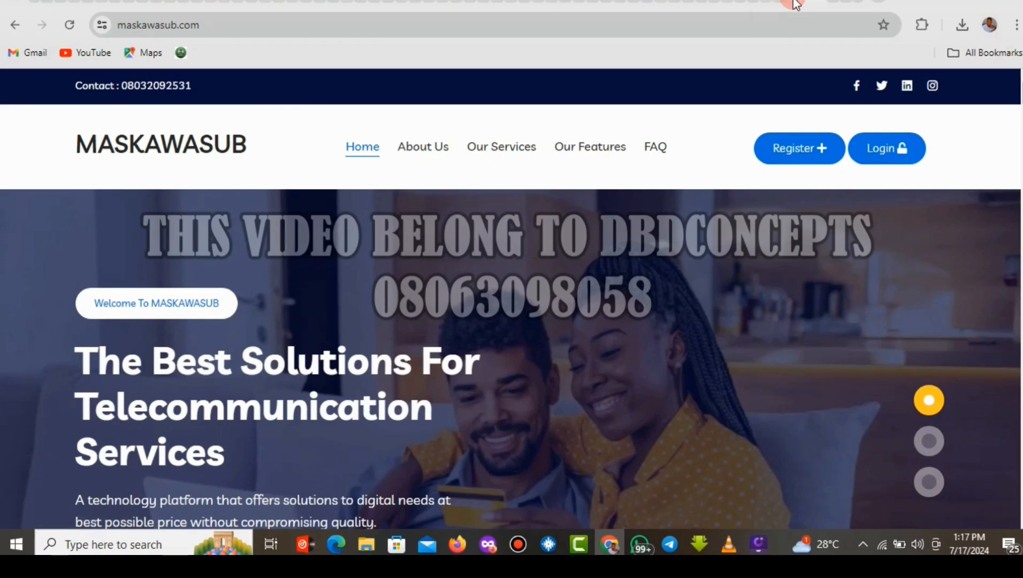
{"action": "left_click", "coordinate": [797, 4]}
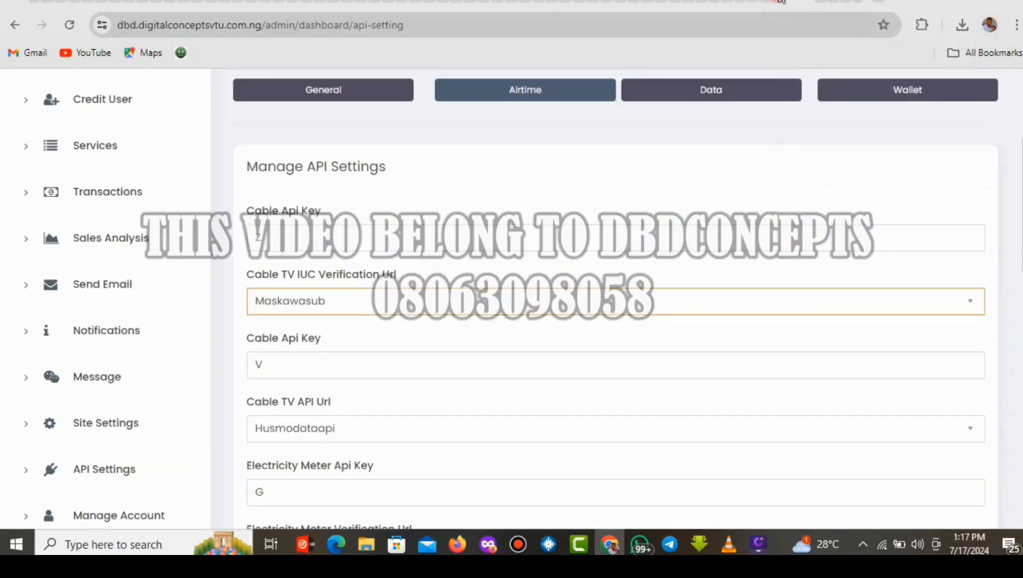
{"action": "left_click", "coordinate": [781, 2]}
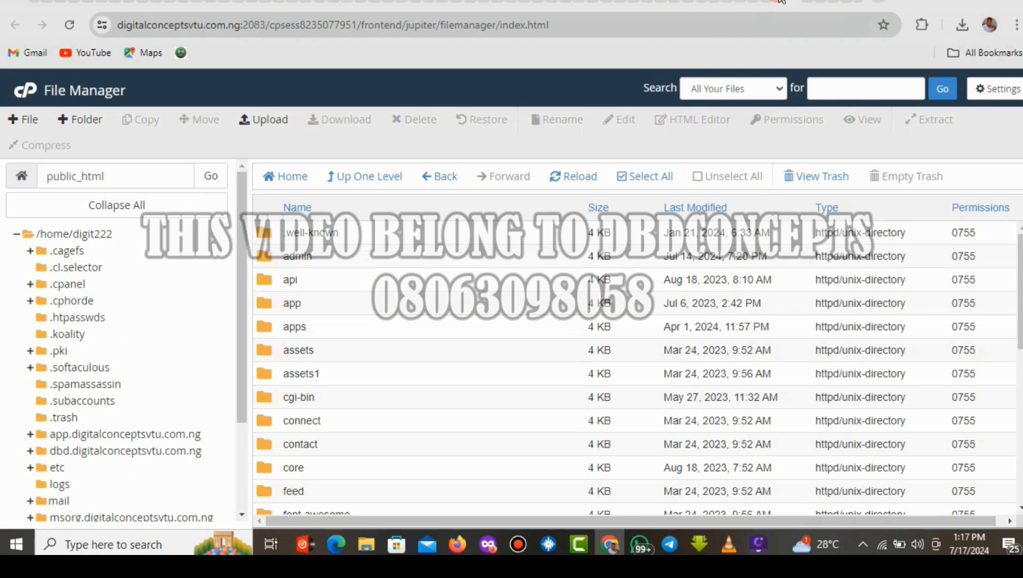
Relaunch File Manager from the cPanel Tools page so it lists the home directory.
{"action": "left_click_drag", "start_coordinate": [1020, 271], "coordinate": [1020, 285]}
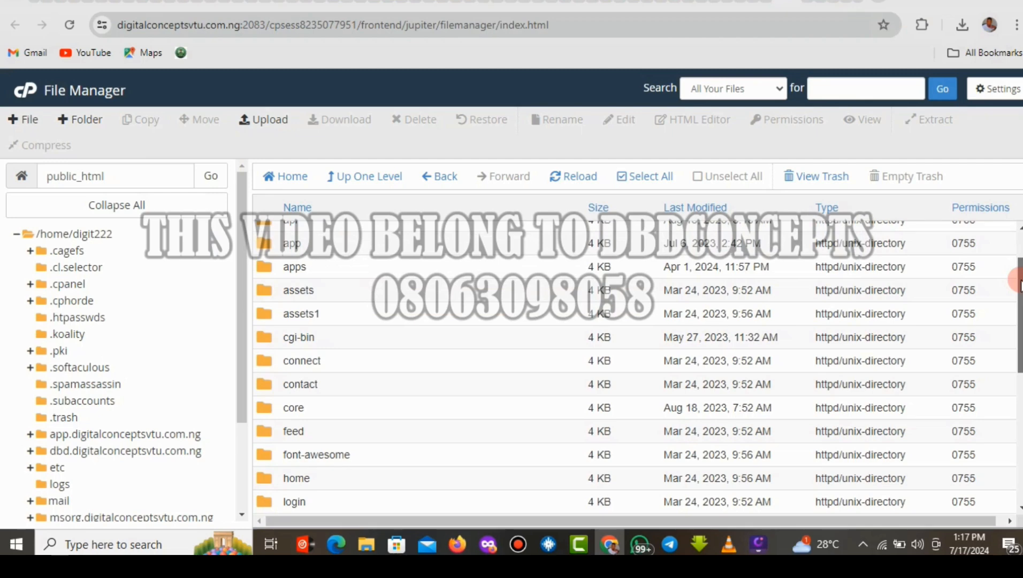
{"action": "left_click_drag", "start_coordinate": [1019, 276], "coordinate": [1017, 251]}
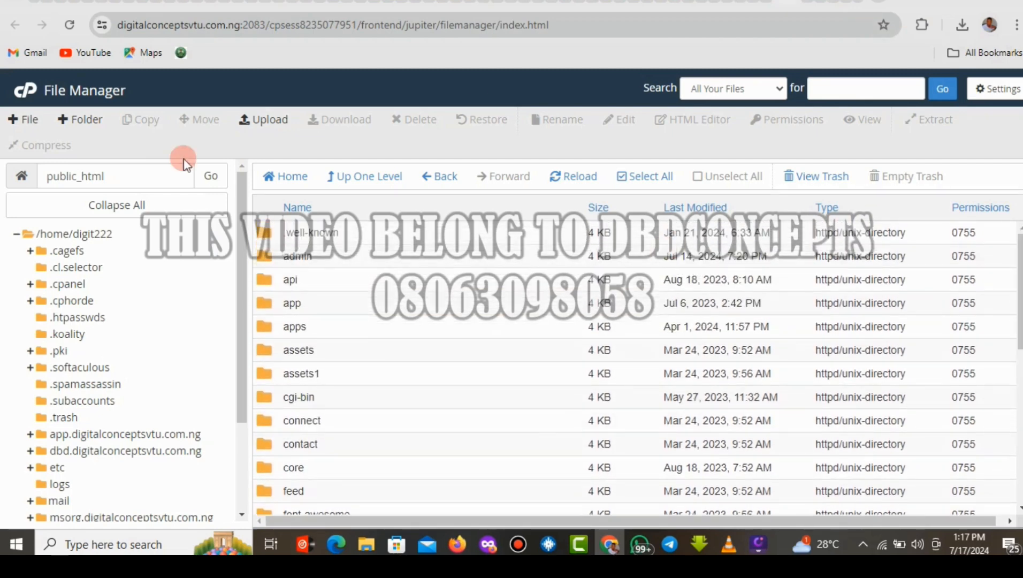
{"action": "left_click", "coordinate": [20, 95]}
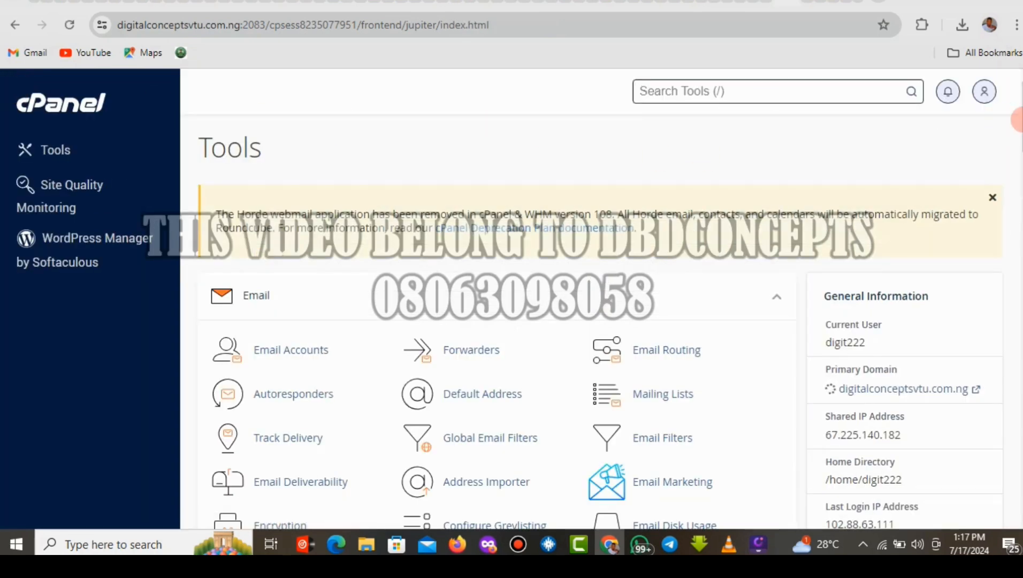
{"action": "left_click_drag", "start_coordinate": [1018, 119], "coordinate": [1018, 151]}
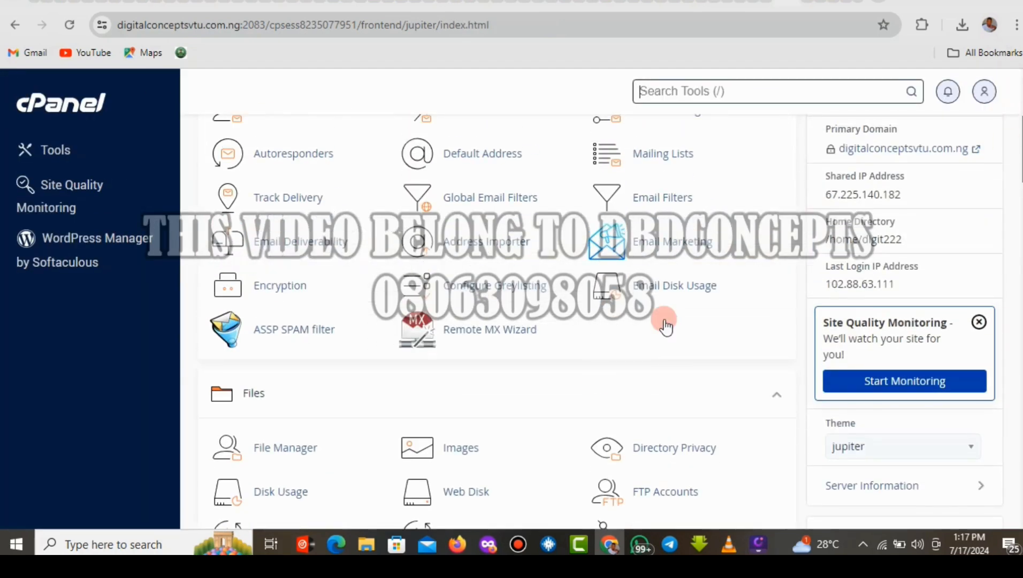
{"action": "left_click", "coordinate": [291, 452]}
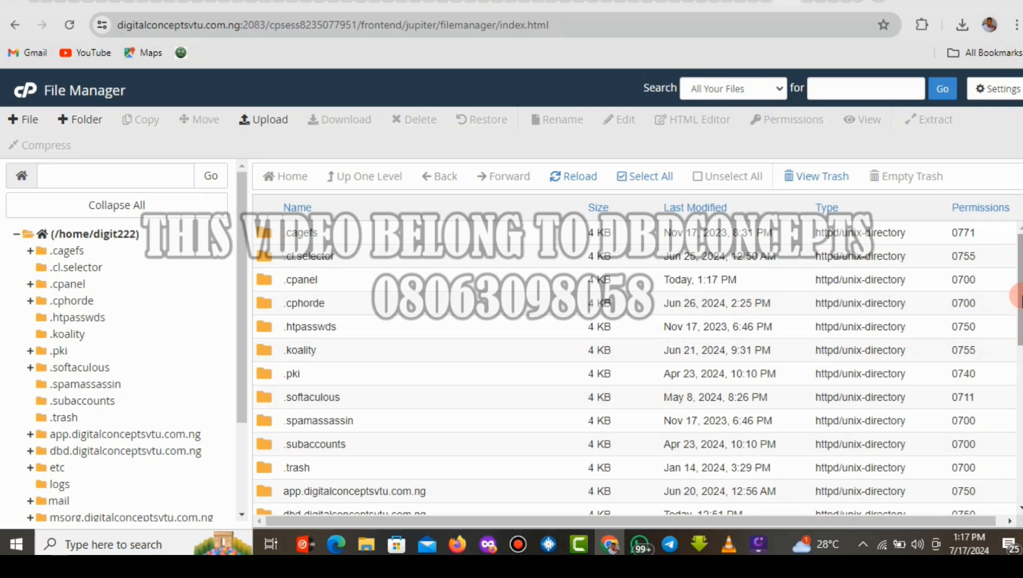
Open the dbd.digitalconceptsvtu.com.ng folder, then switch back to the admin Api Setting page.
{"action": "left_click_drag", "start_coordinate": [1016, 321], "coordinate": [1016, 382]}
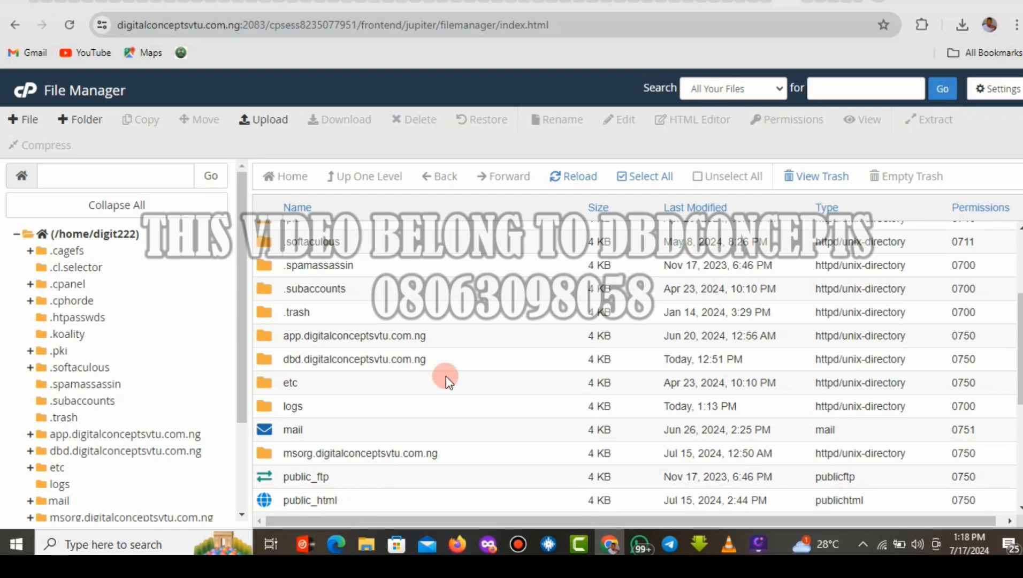
{"action": "double_click", "coordinate": [432, 358]}
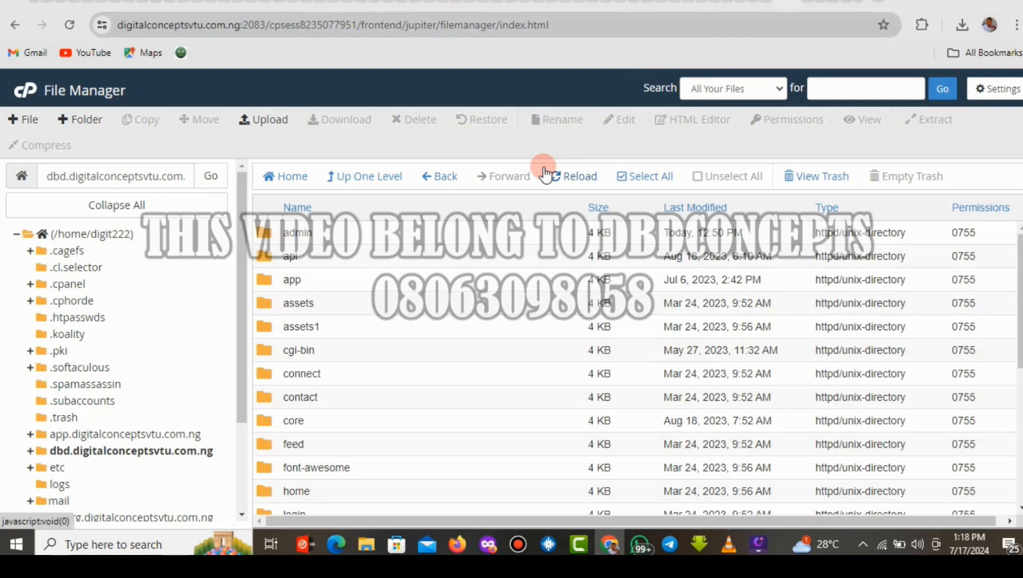
{"action": "left_click", "coordinate": [802, 5]}
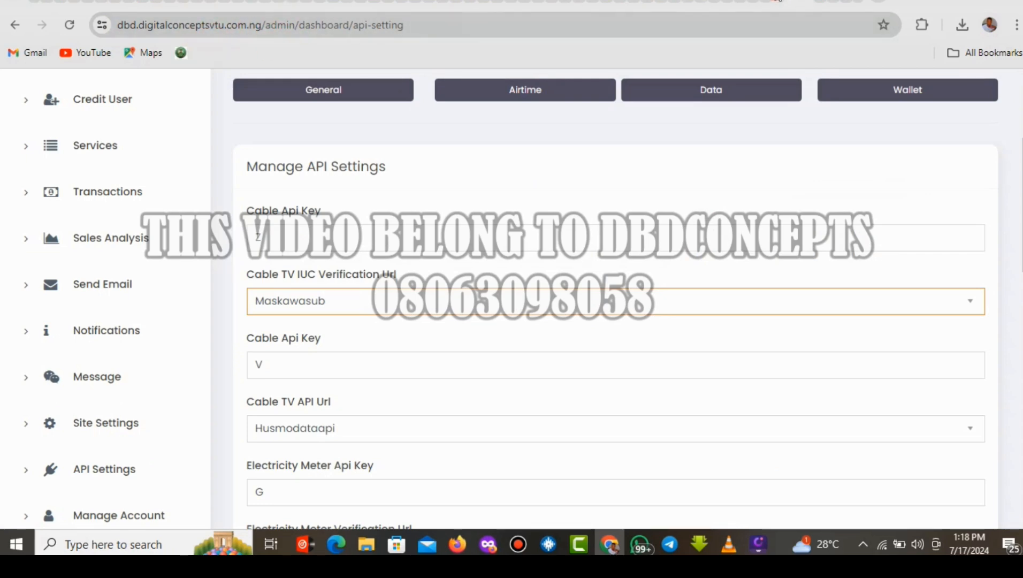
Return to File Manager showing the dbd.digitalconceptsvtu.com.ng folder's admin, api, app and core contents.
{"action": "left_click", "coordinate": [765, 1]}
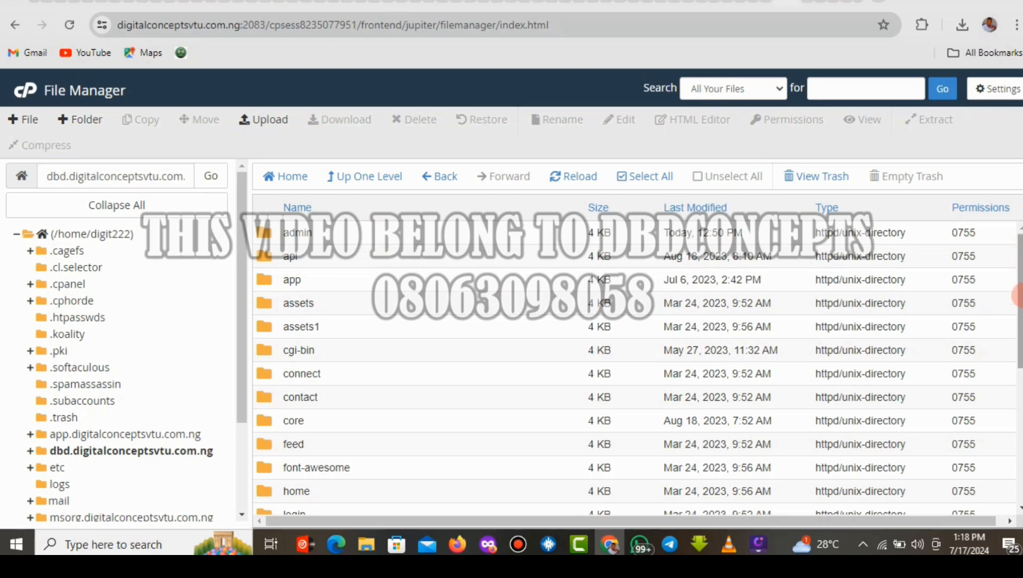
Permanently delete the 41.28 MB 'dbd vtu script with Nin verify.zip', skipping the trash.
{"action": "left_click_drag", "start_coordinate": [1018, 289], "coordinate": [1019, 420]}
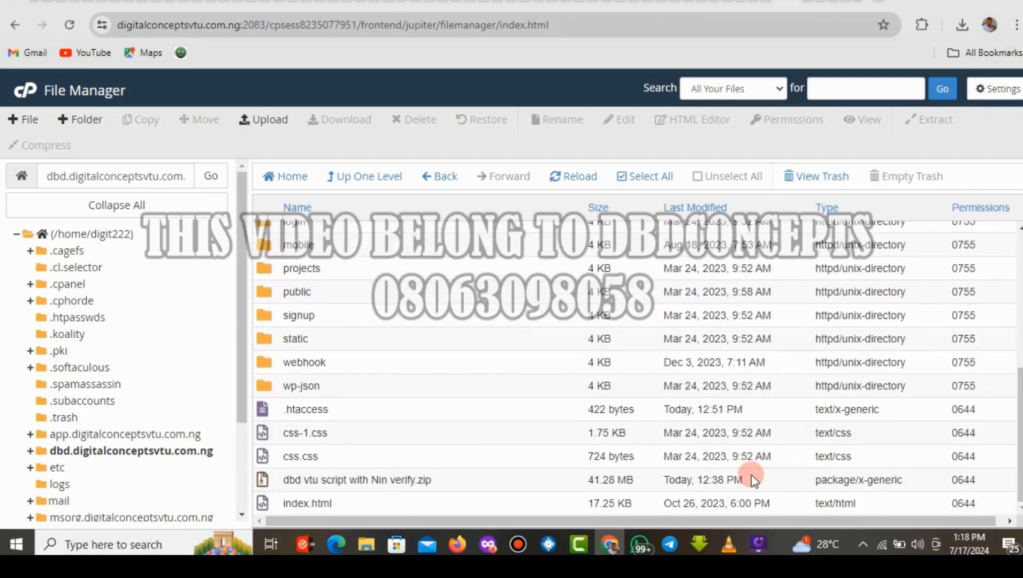
{"action": "left_click", "coordinate": [491, 480]}
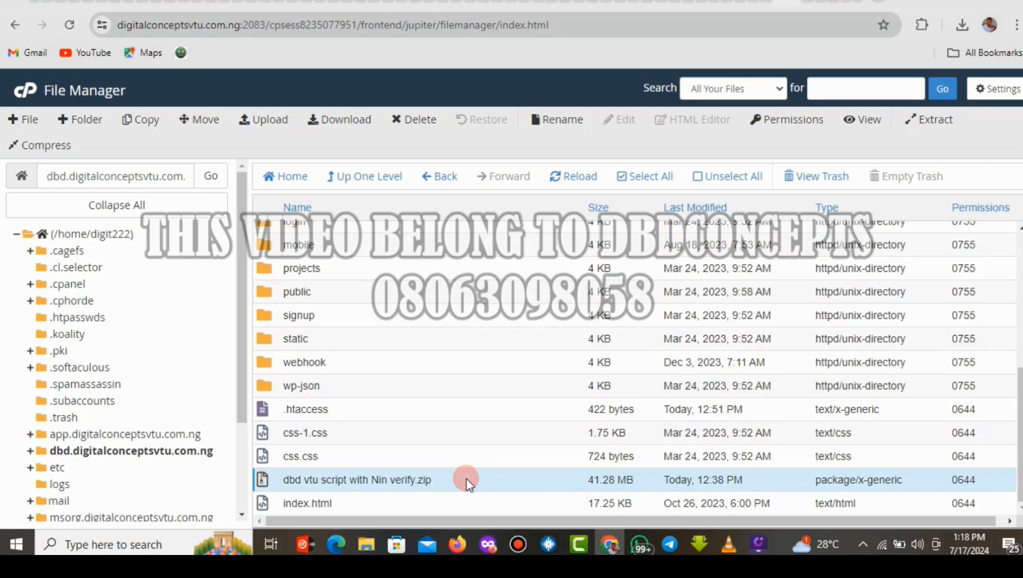
{"action": "left_click", "coordinate": [643, 483]}
{"action": "left_click", "coordinate": [643, 484]}
{"action": "left_click", "coordinate": [423, 122]}
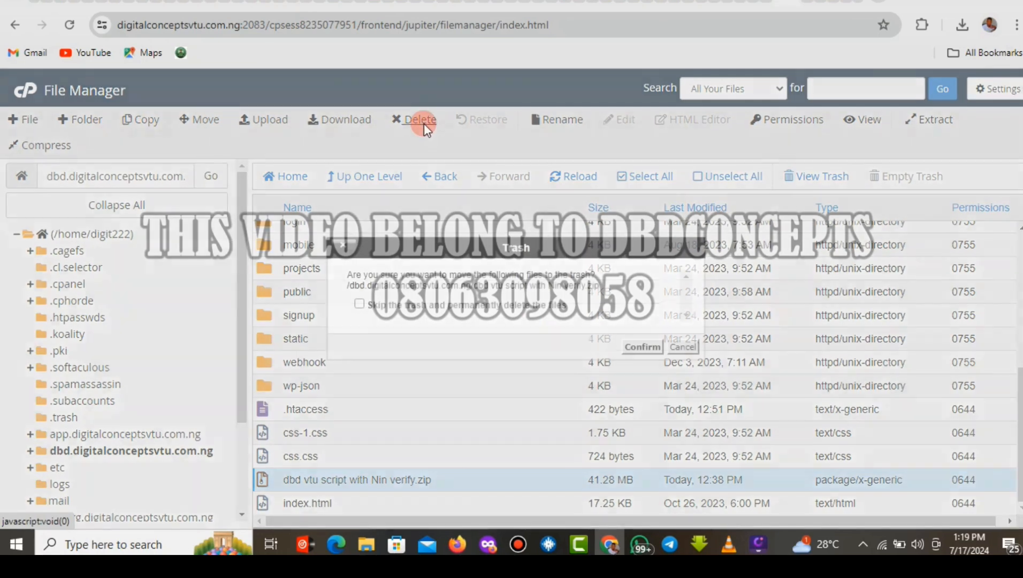
{"action": "left_click", "coordinate": [359, 304]}
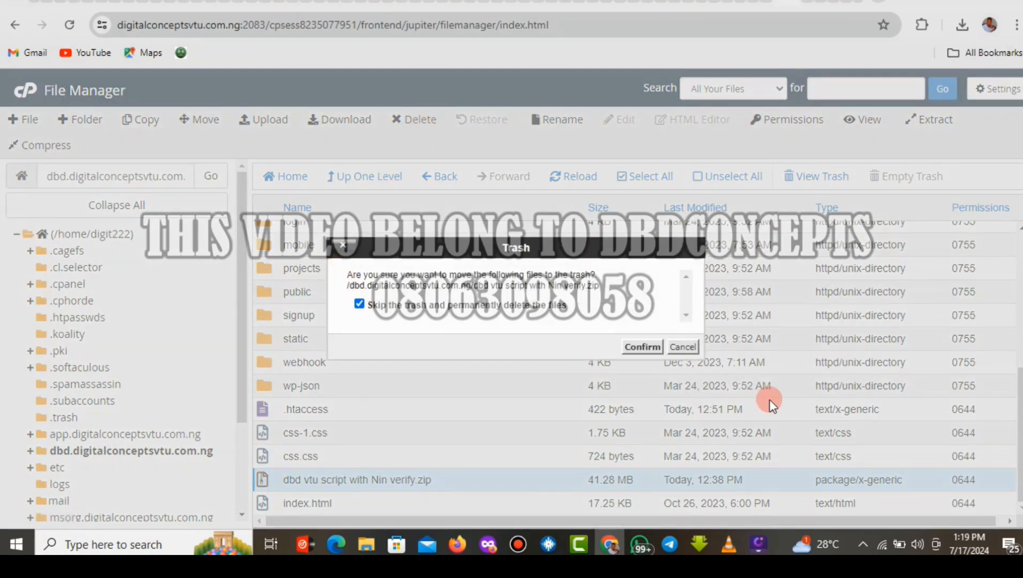
{"action": "left_click", "coordinate": [642, 345]}
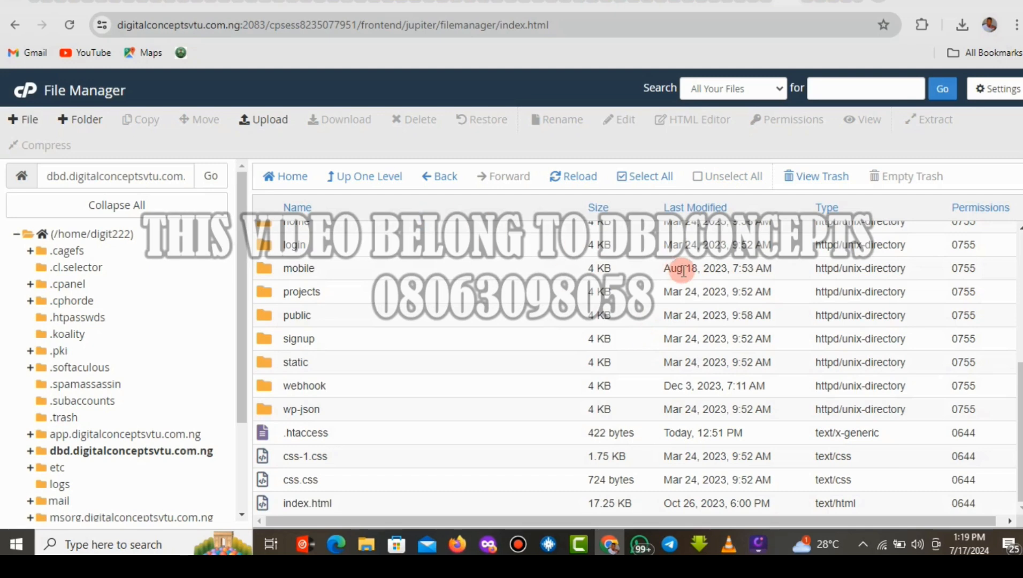
{"action": "left_click_drag", "start_coordinate": [1016, 385], "coordinate": [1019, 250]}
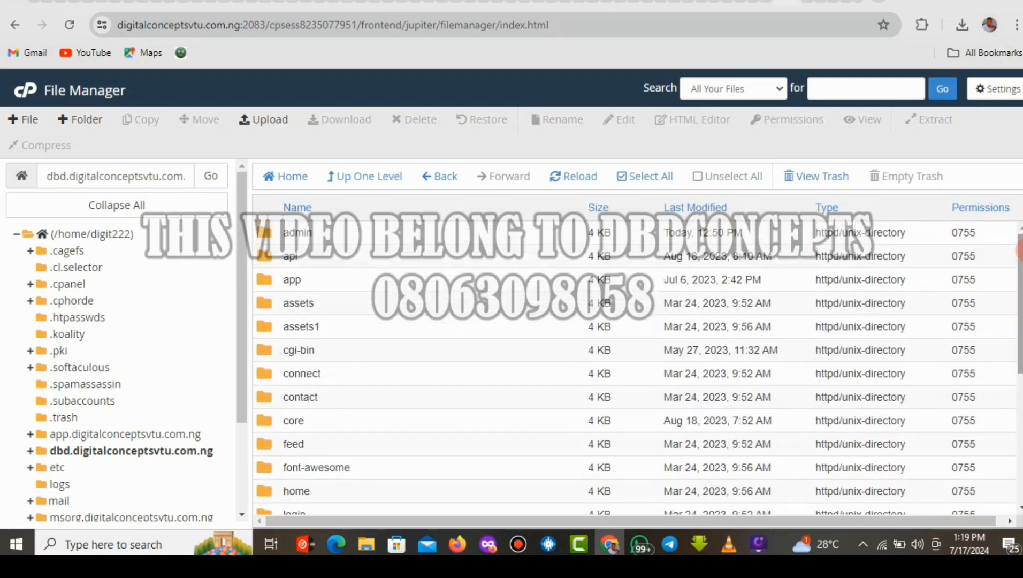
Select all items in the dbd folder and compress them into a Zip archive, admin.zip.
{"action": "left_click", "coordinate": [655, 178]}
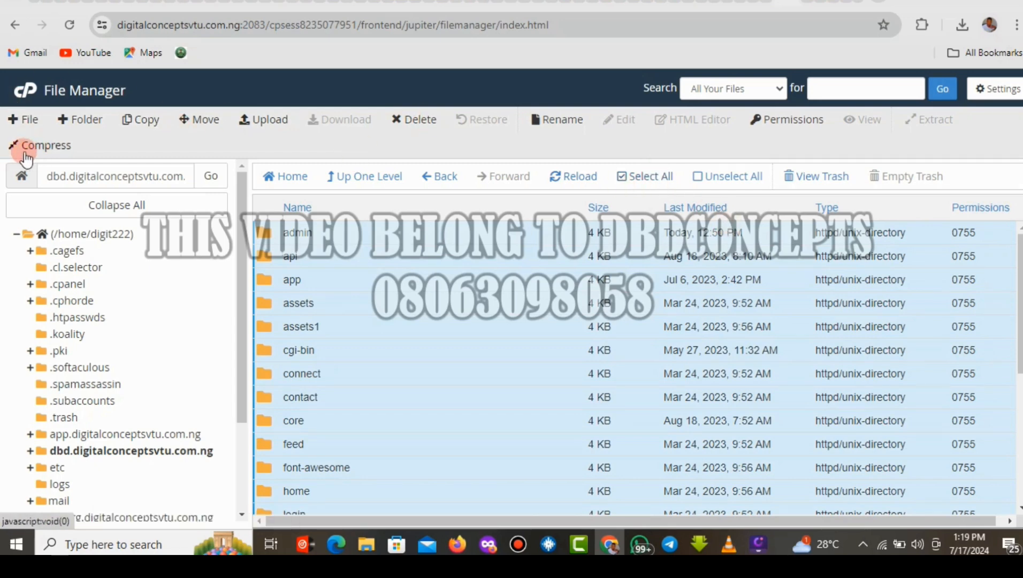
{"action": "left_click", "coordinate": [45, 147]}
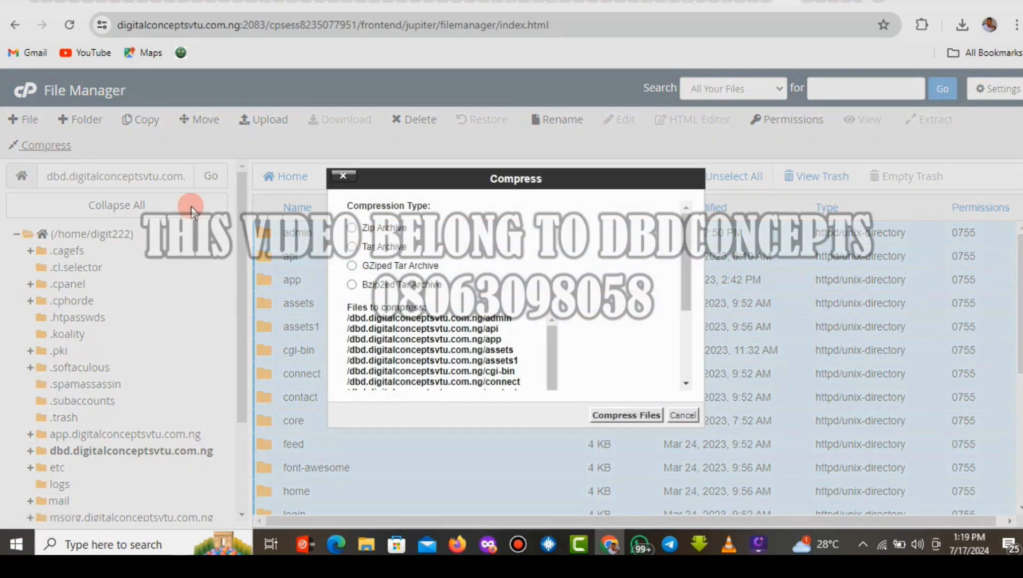
{"action": "left_click", "coordinate": [352, 229]}
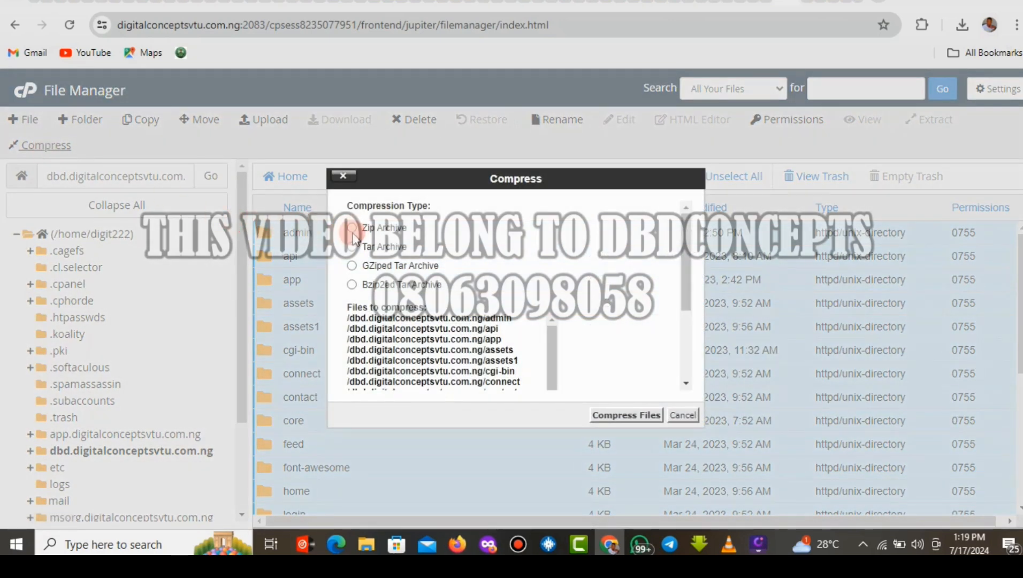
{"action": "left_click", "coordinate": [352, 229]}
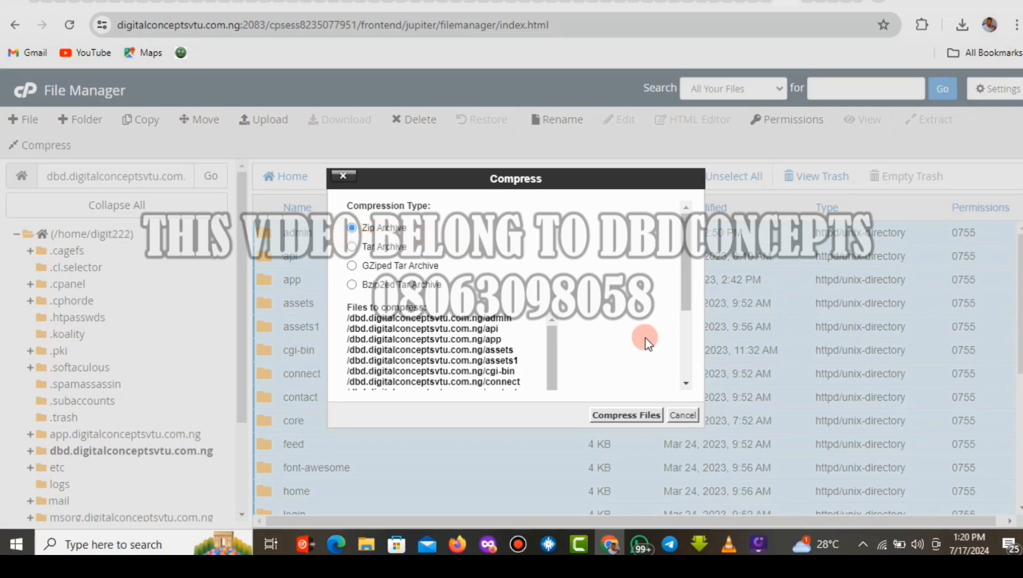
{"action": "left_click", "coordinate": [625, 417]}
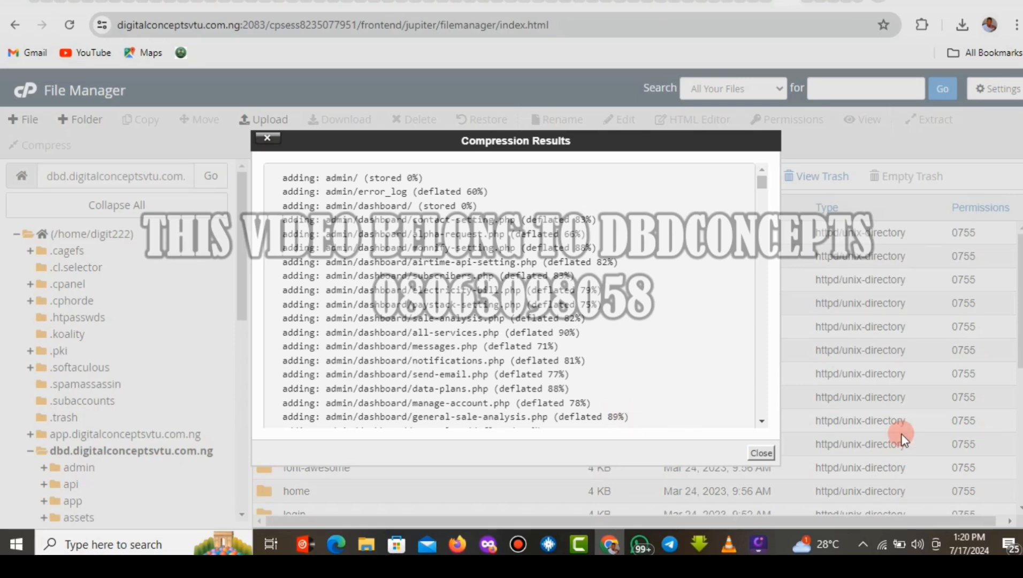
{"action": "left_click", "coordinate": [761, 454]}
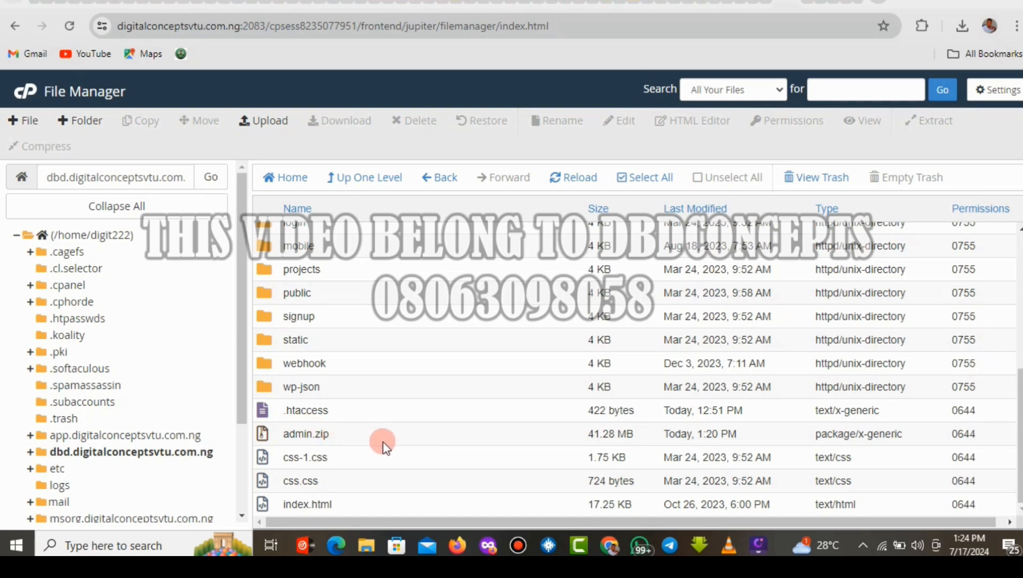
{"action": "left_click", "coordinate": [809, 4]}
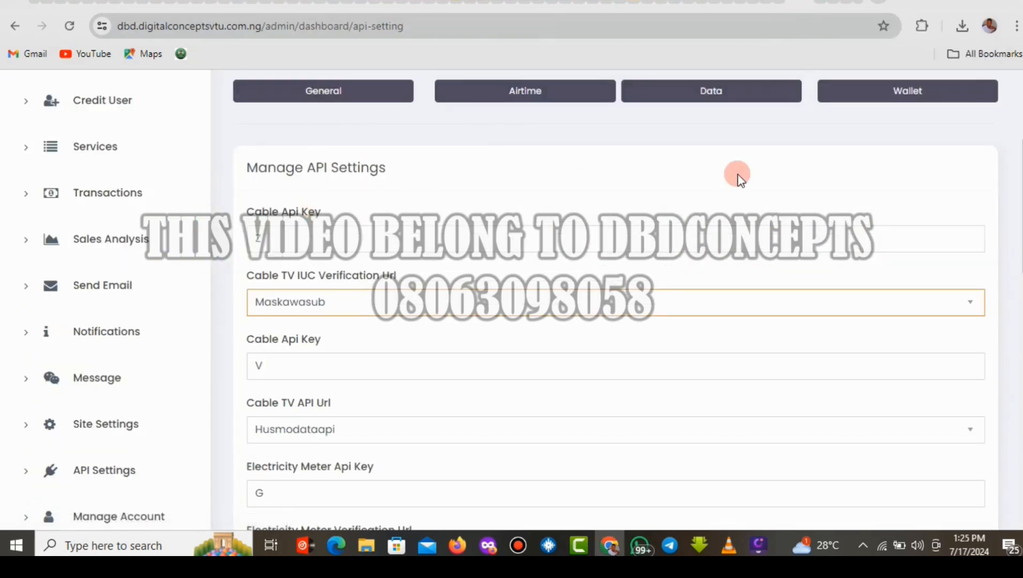
{"action": "scroll", "coordinate": [615, 300], "scroll_direction": "up", "scroll_amount": 4}
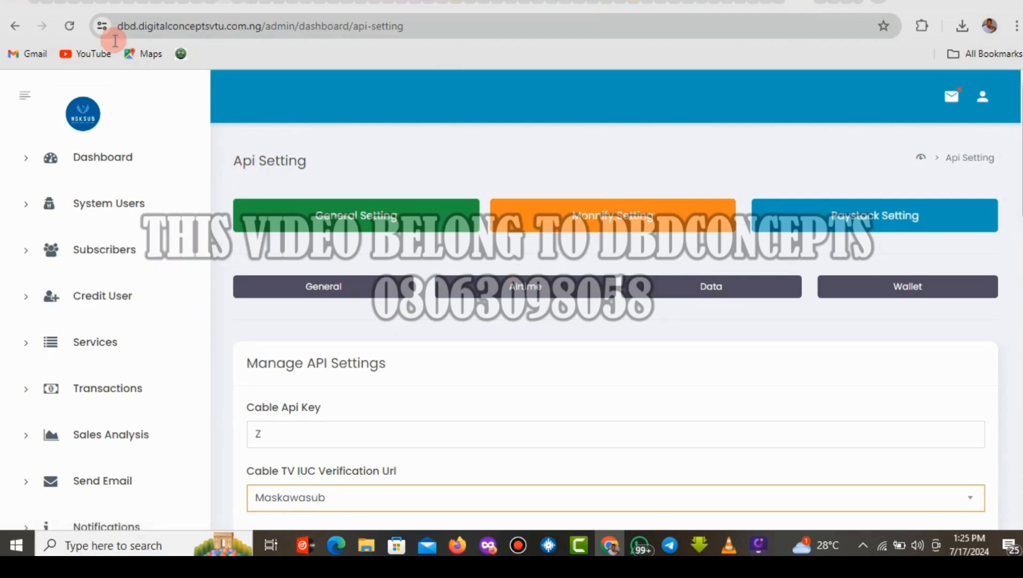
{"action": "left_click", "coordinate": [779, 5]}
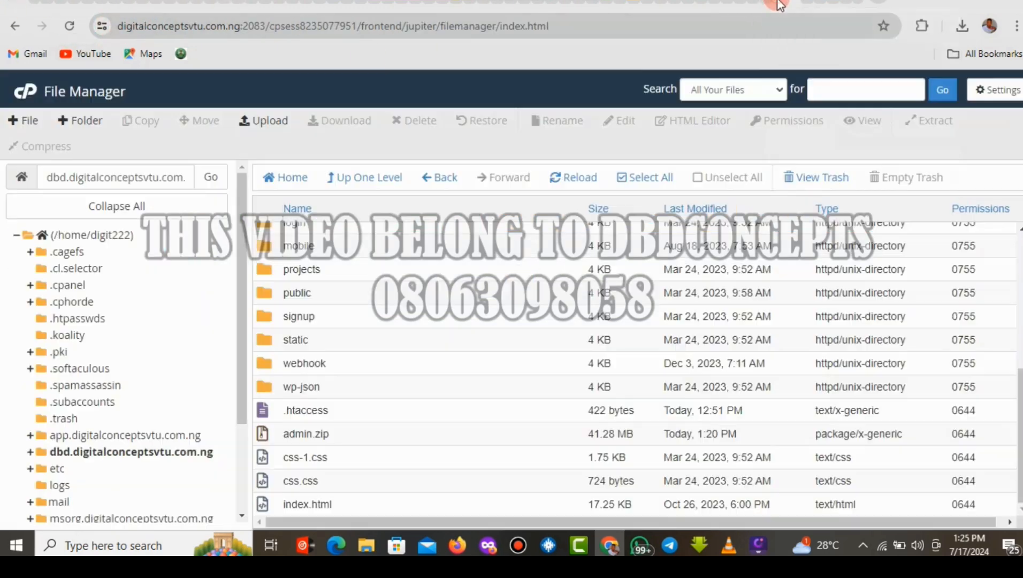
Download the admin.zip archive from File Manager, then return to the cPanel home page.
{"action": "left_click", "coordinate": [386, 437]}
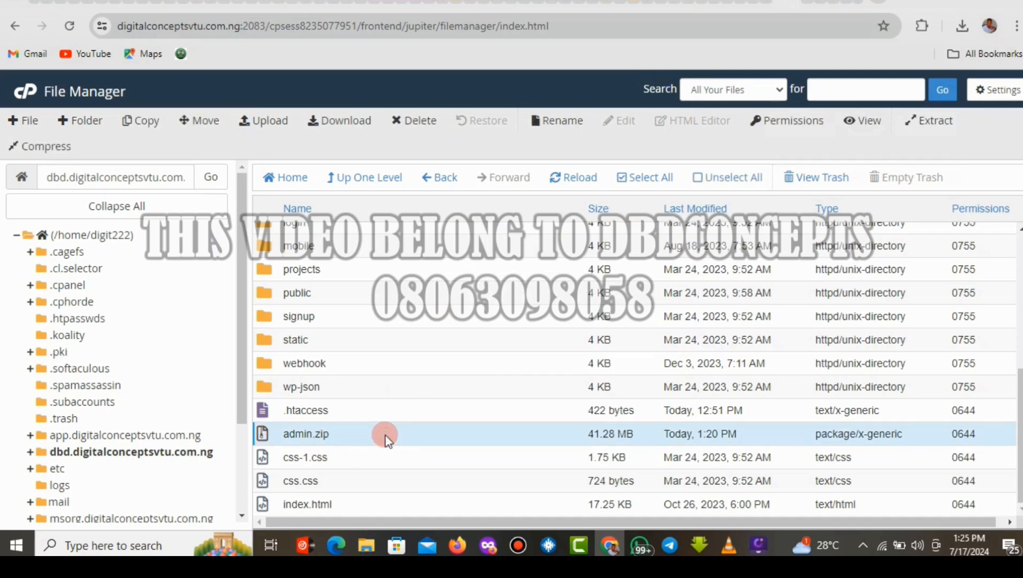
{"action": "right_click", "coordinate": [385, 436]}
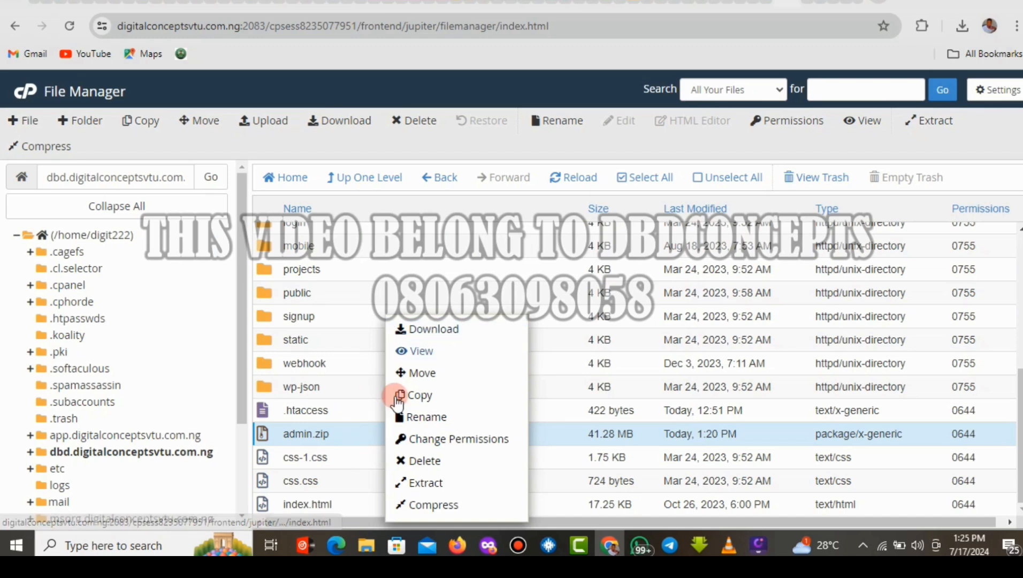
{"action": "left_click", "coordinate": [434, 330]}
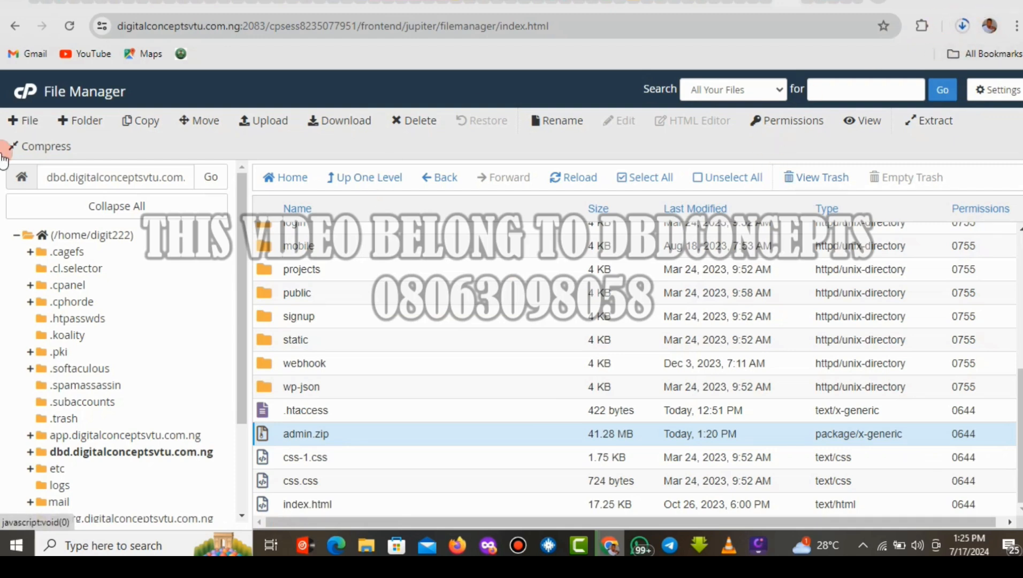
{"action": "left_click", "coordinate": [21, 101]}
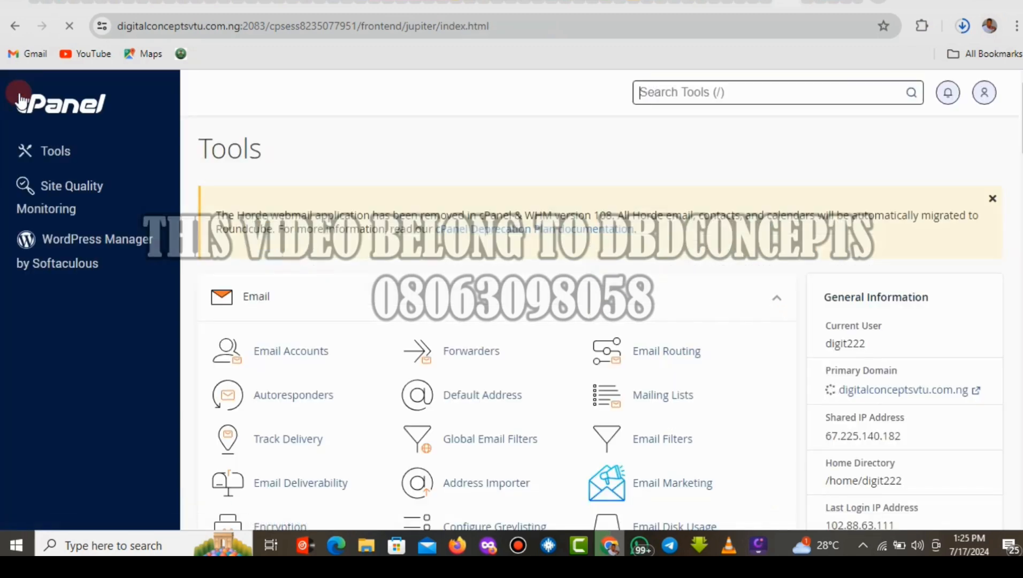
Find the Domains tool among cPanel's tools and open its page listing the five domains.
{"action": "scroll", "coordinate": [996, 176], "scroll_direction": "down", "scroll_amount": 10}
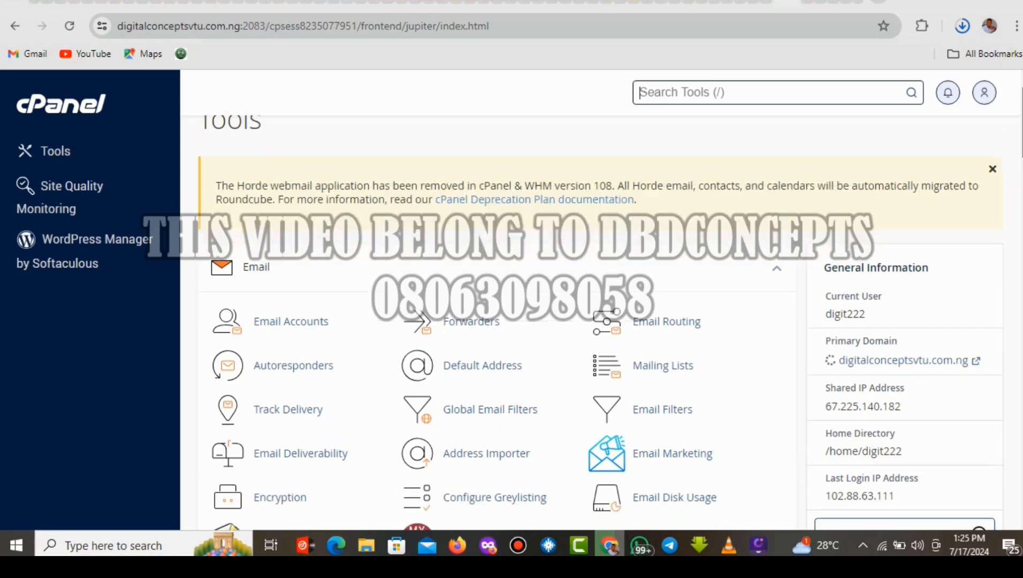
{"action": "scroll", "coordinate": [498, 321], "scroll_direction": "down", "scroll_amount": 2}
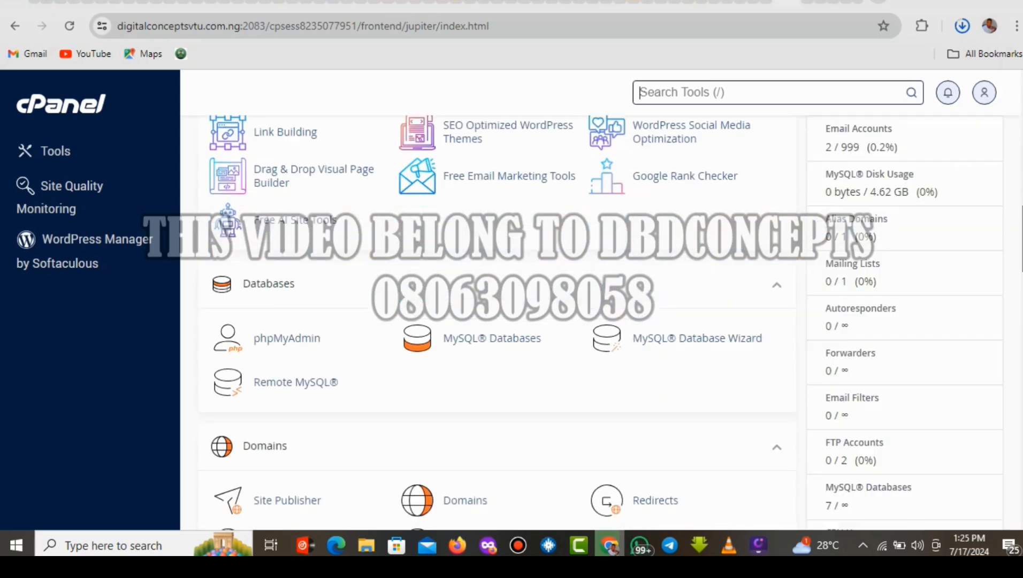
{"action": "key", "text": "slash"}
{"action": "scroll", "coordinate": [582, 326], "scroll_direction": "down", "scroll_amount": 2}
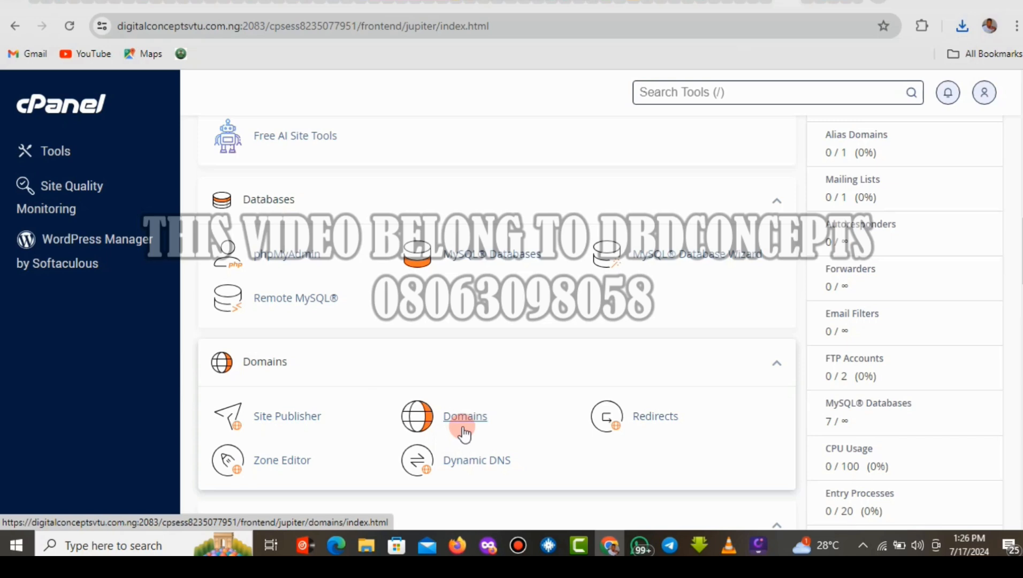
{"action": "left_click", "coordinate": [462, 425]}
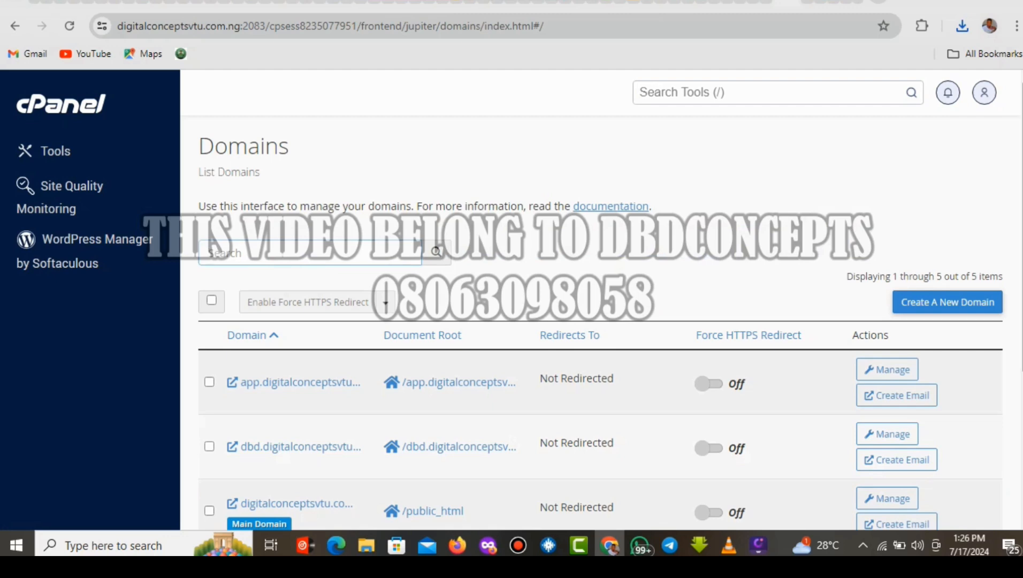
{"action": "scroll", "coordinate": [463, 425], "scroll_direction": "down", "scroll_amount": 3}
{"action": "scroll", "coordinate": [609, 316], "scroll_direction": "down", "scroll_amount": 2}
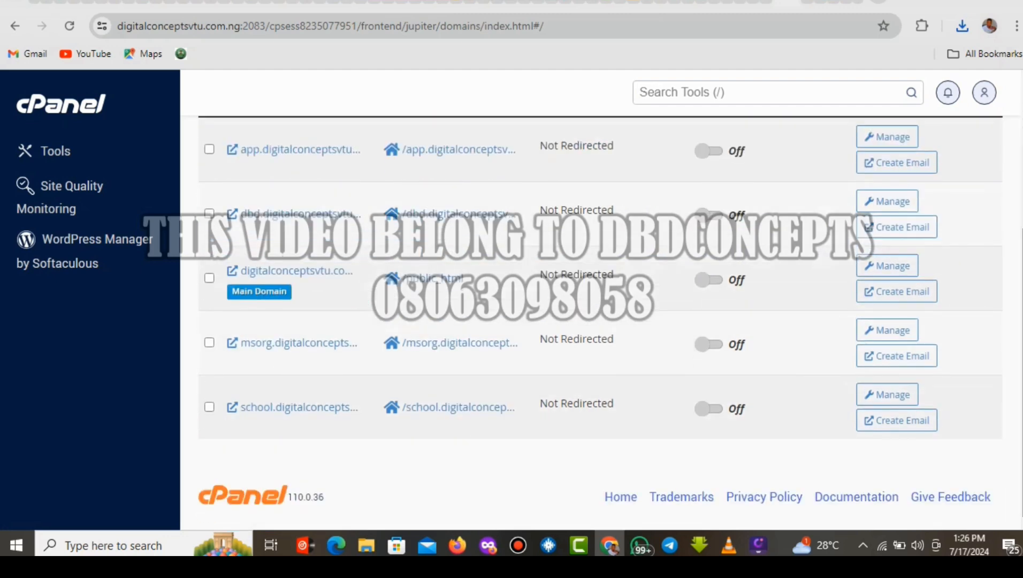
{"action": "scroll", "coordinate": [951, 257], "scroll_direction": "up", "scroll_amount": 3}
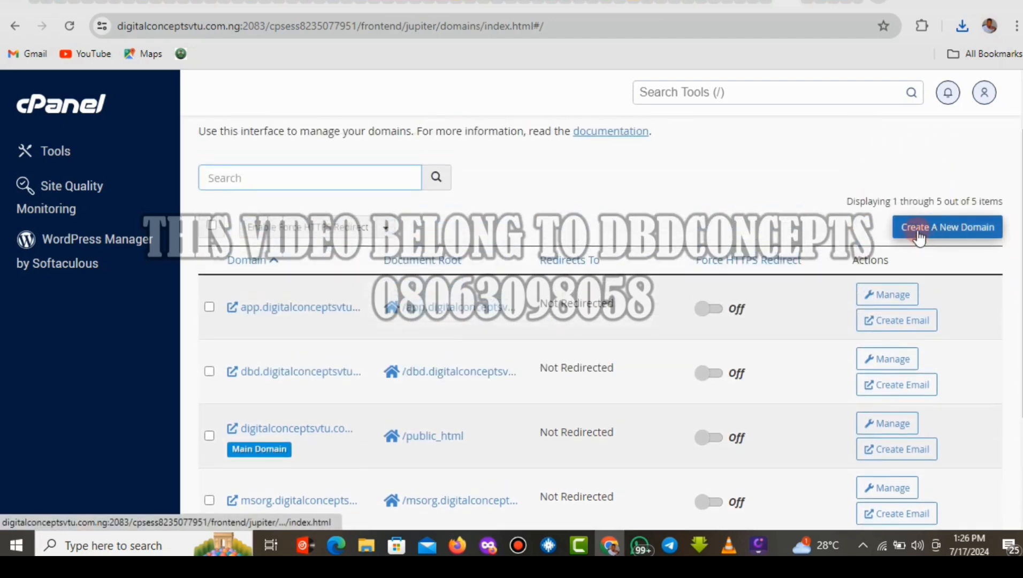
Enter dontcomehereinyourlife.digitalconceptsvtu.com.ng as the new domain name in Create a New Domain.
{"action": "left_click", "coordinate": [949, 230]}
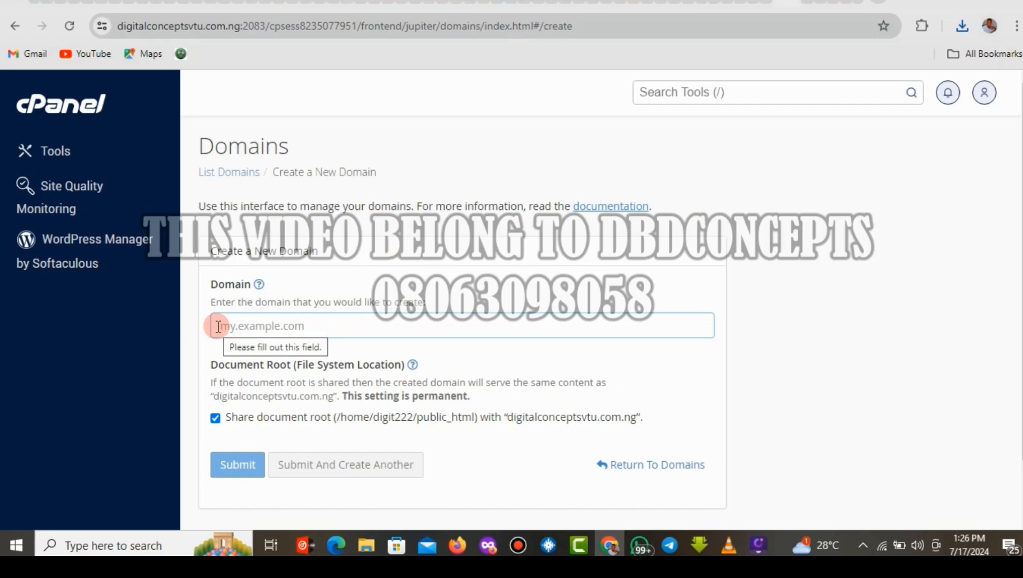
{"action": "type", "text": "d"}
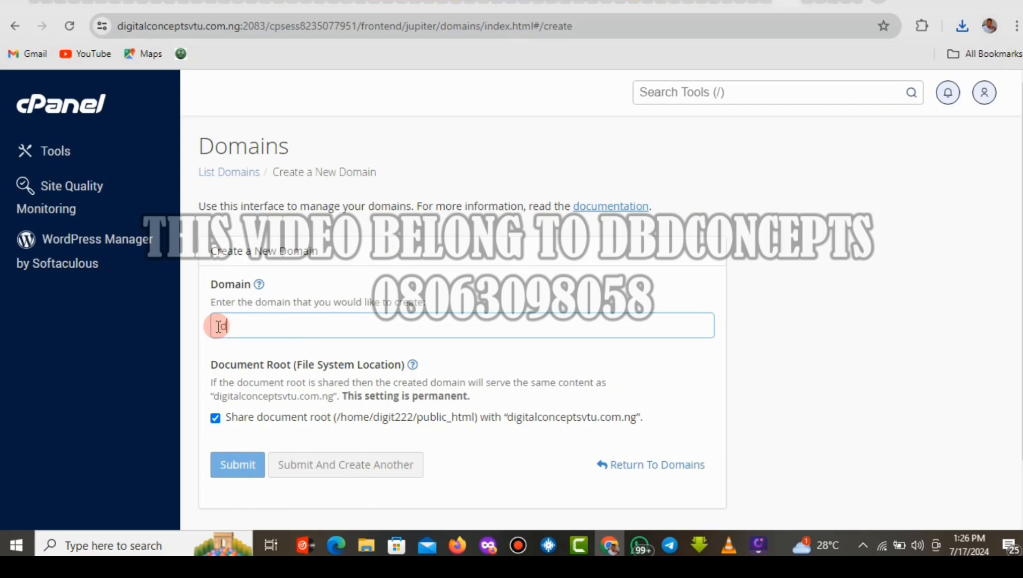
{"action": "type", "text": "ont"}
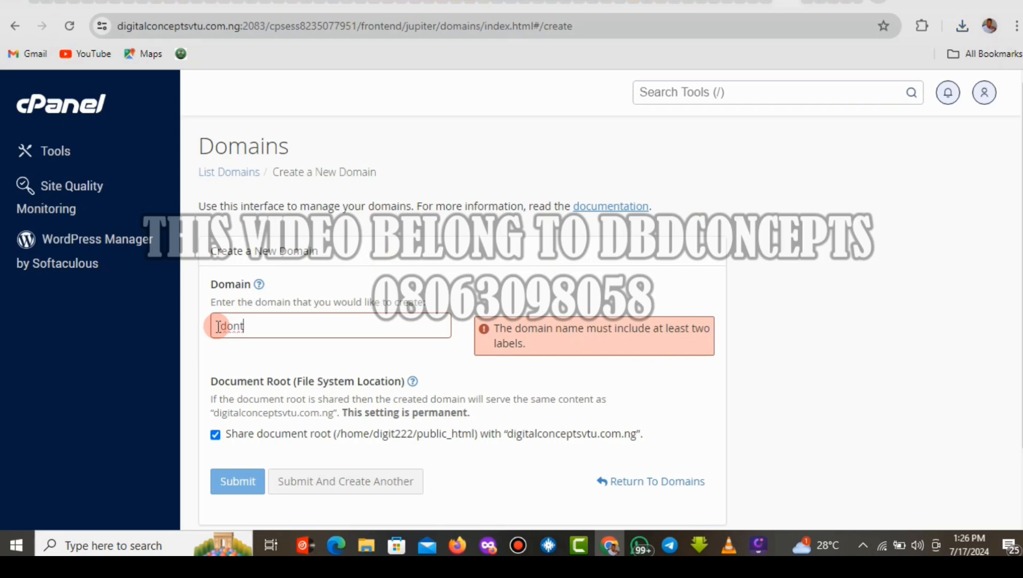
{"action": "type", "text": "comeherein"}
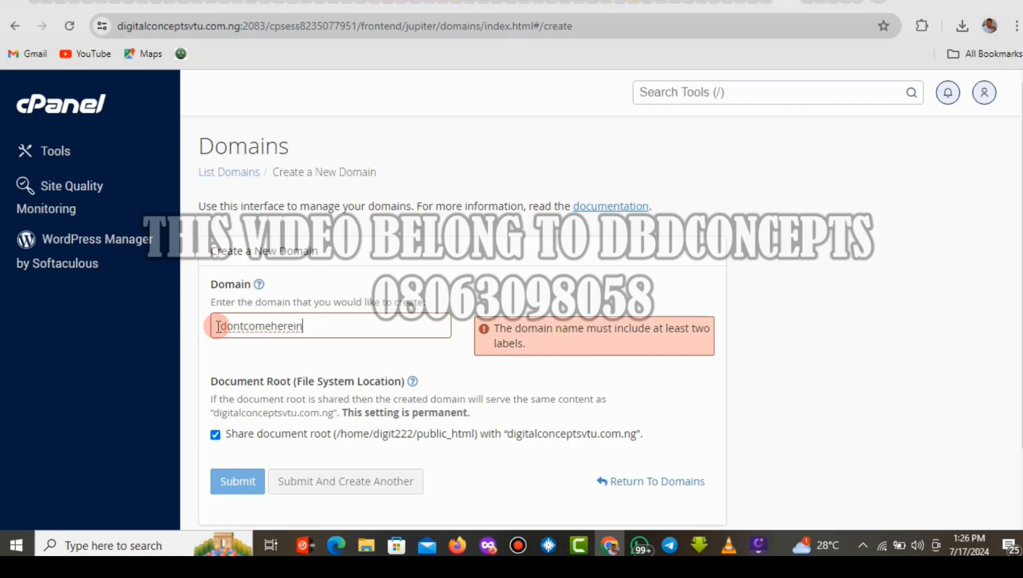
{"action": "type", "text": "yourlif"}
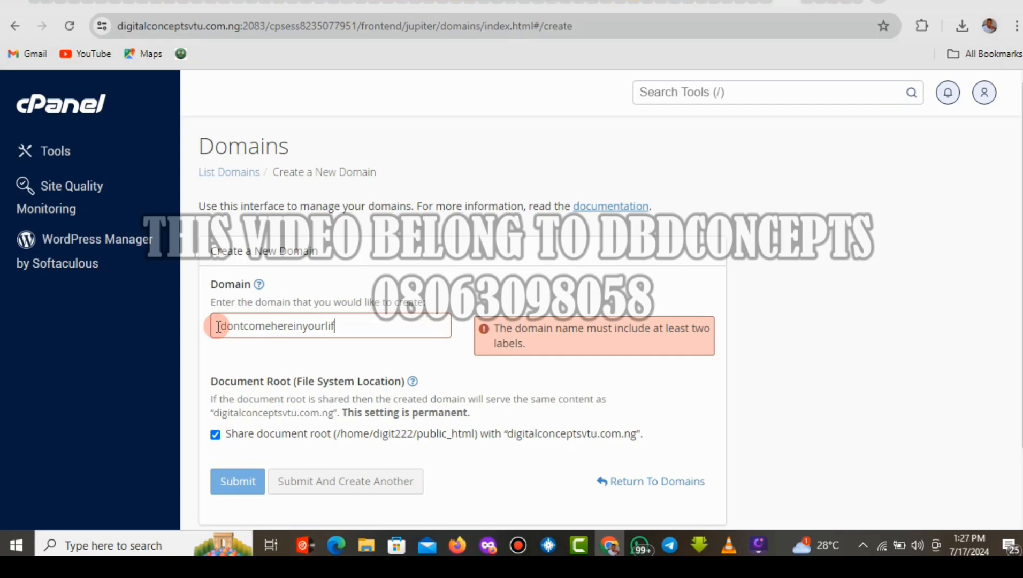
{"action": "type", "text": "e."}
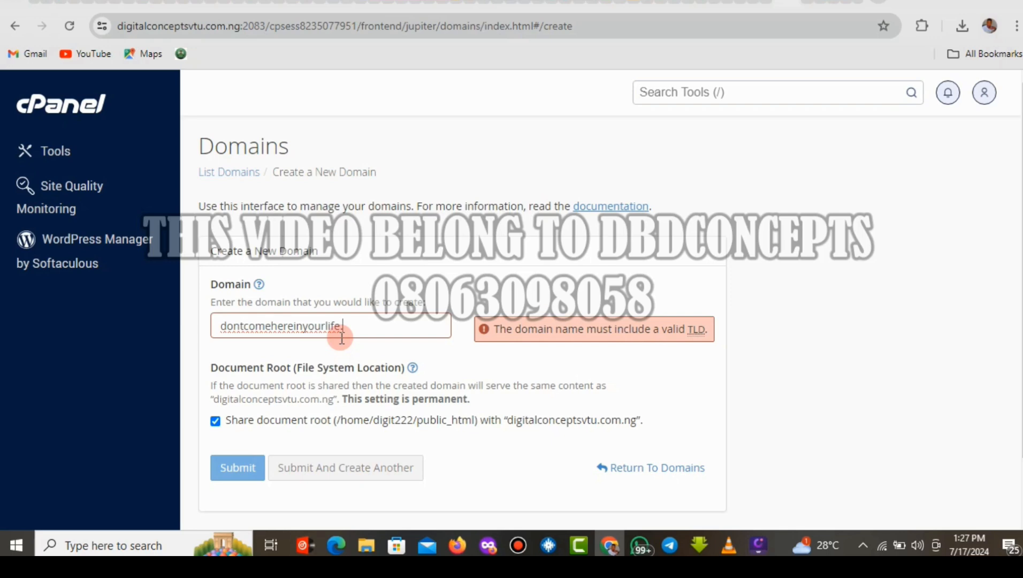
{"action": "type", "text": "di"}
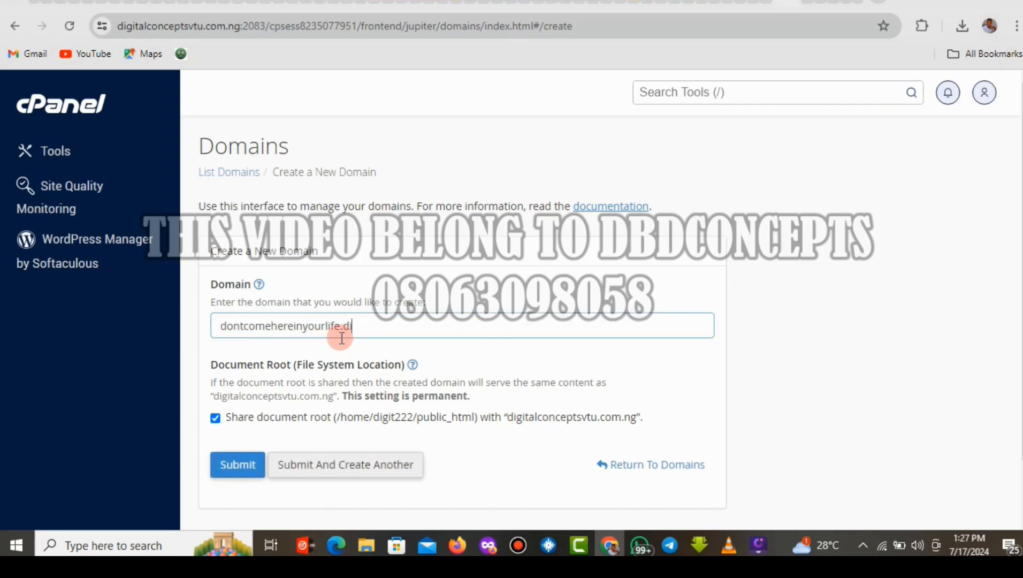
{"action": "type", "text": "g"}
{"action": "type", "text": "ital"}
{"action": "type", "text": "t"}
{"action": "type", "text": "conce"}
{"action": "type", "text": "pts"}
{"action": "type", "text": "."}
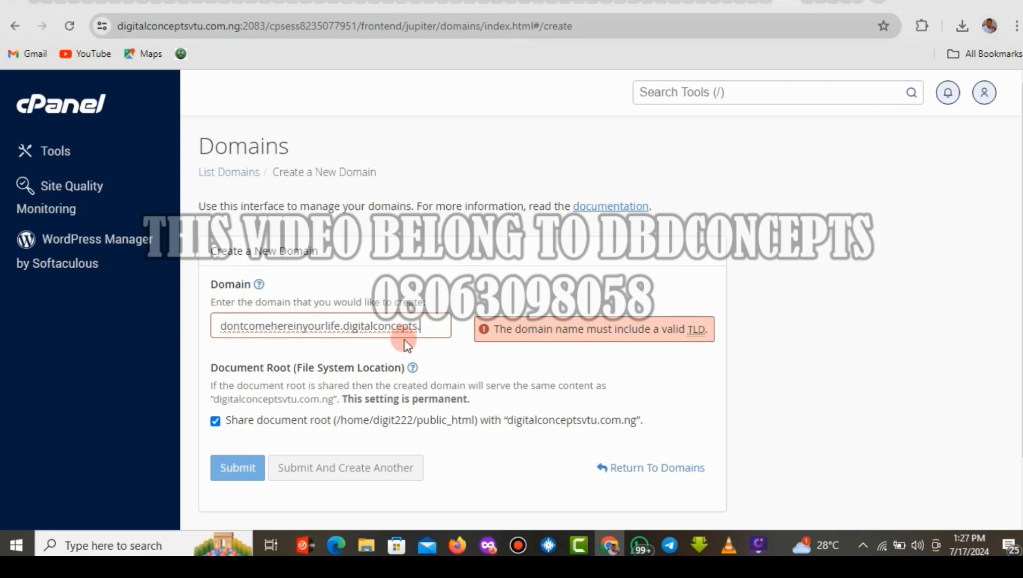
{"action": "key", "text": "BackSpace"}
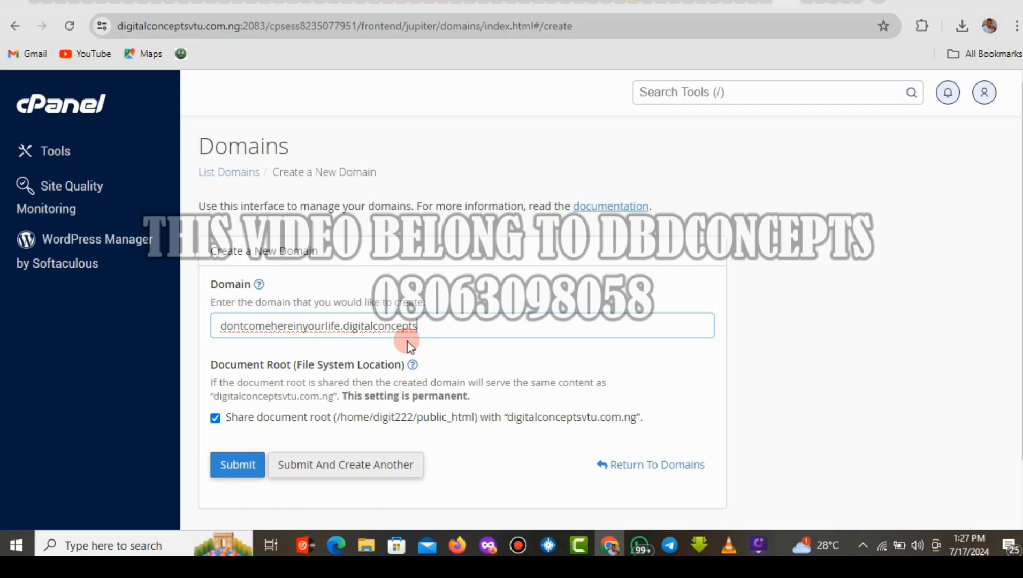
{"action": "type", "text": "vtu.com"}
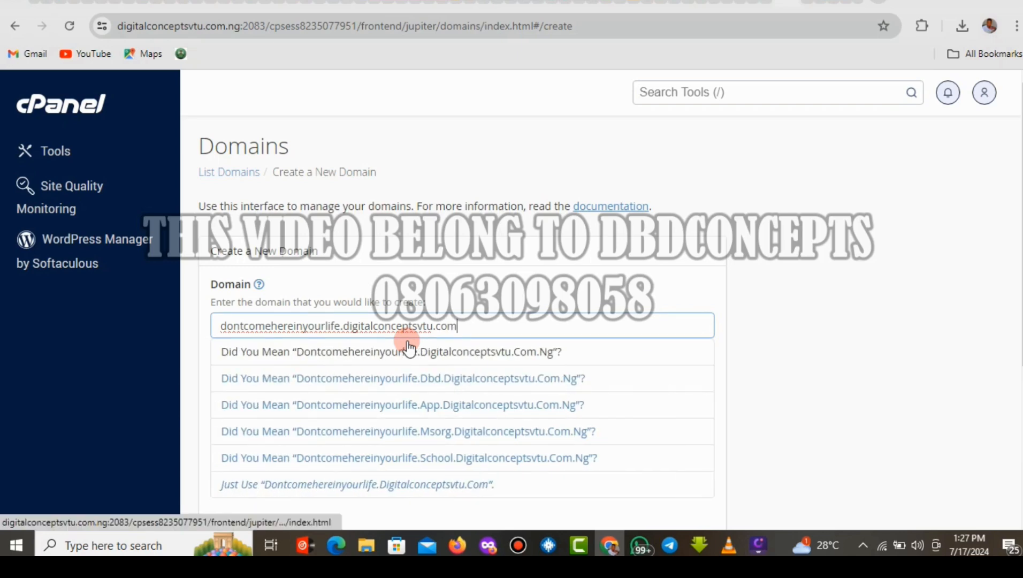
{"action": "type", "text": ".ng"}
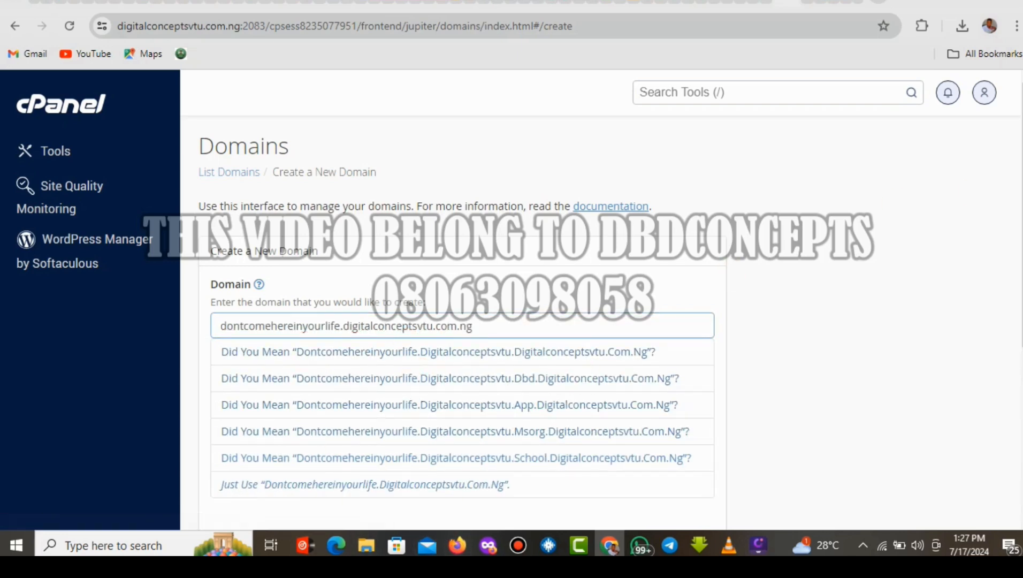
{"action": "scroll", "coordinate": [463, 321], "scroll_direction": "down", "scroll_amount": 2}
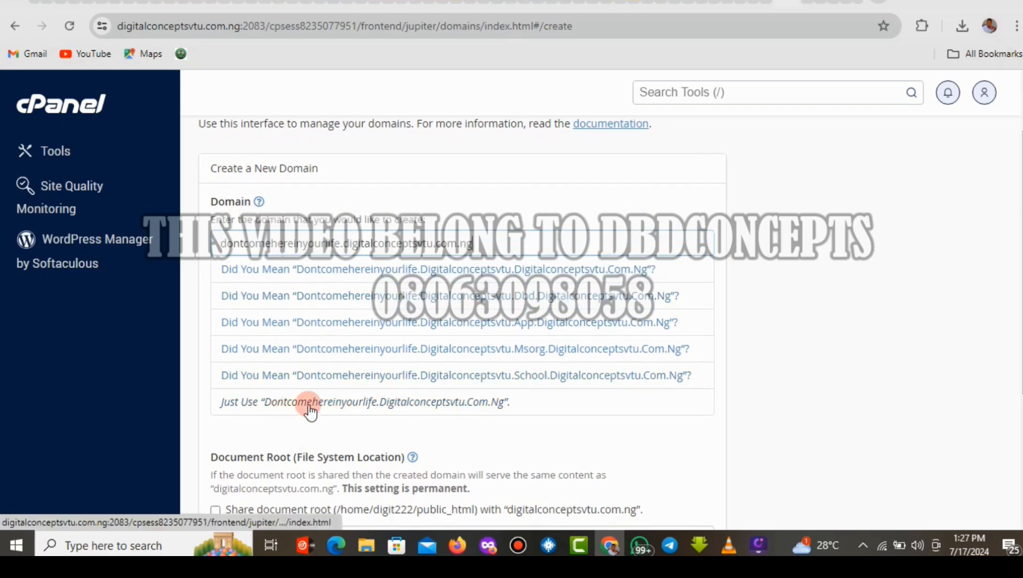
Keep the entered name, leave the document root unshared, and submit to create the subdomain.
{"action": "left_click", "coordinate": [400, 406]}
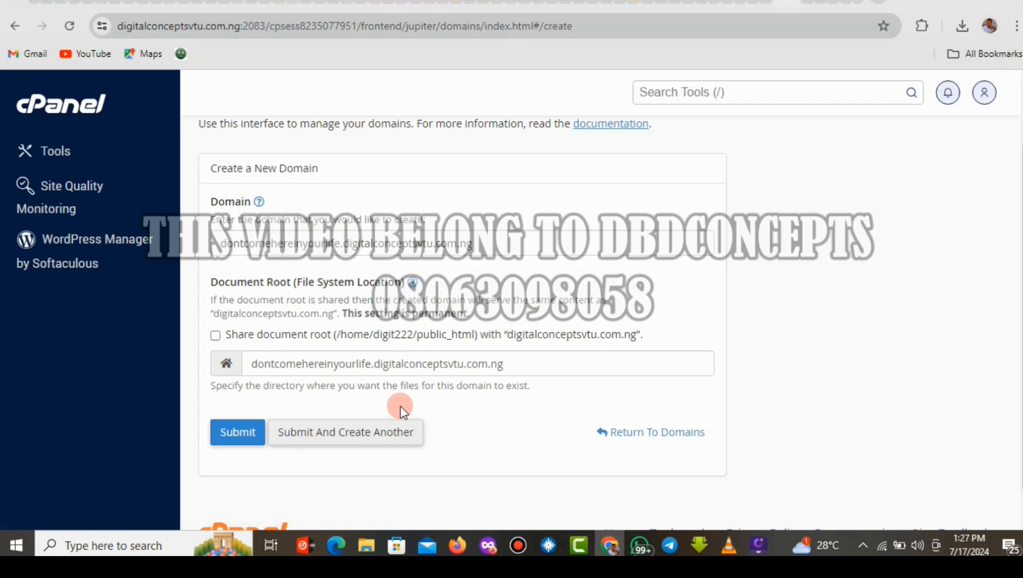
{"action": "left_click", "coordinate": [237, 437]}
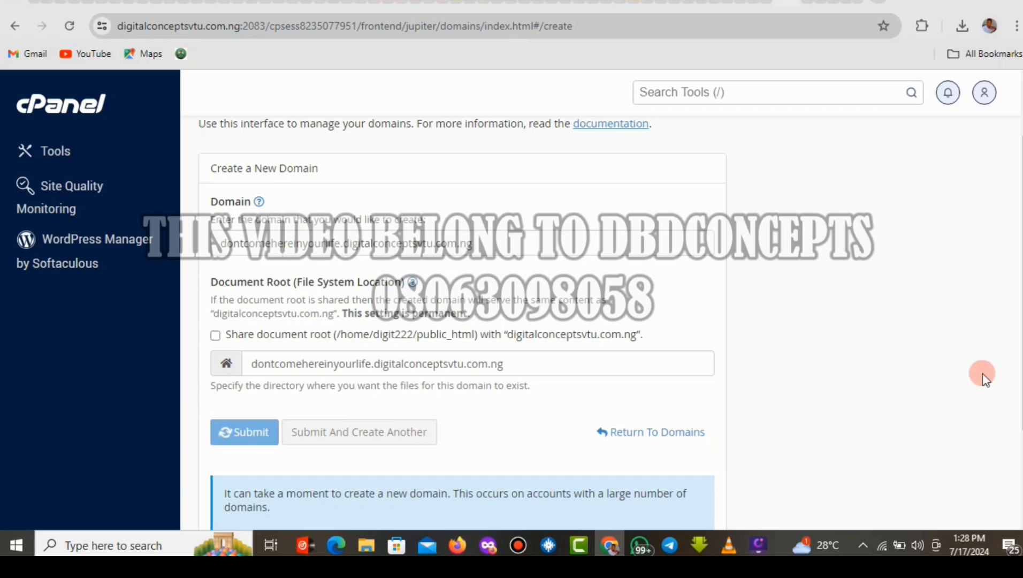
{"action": "scroll", "coordinate": [611, 324], "scroll_direction": "down", "scroll_amount": 3}
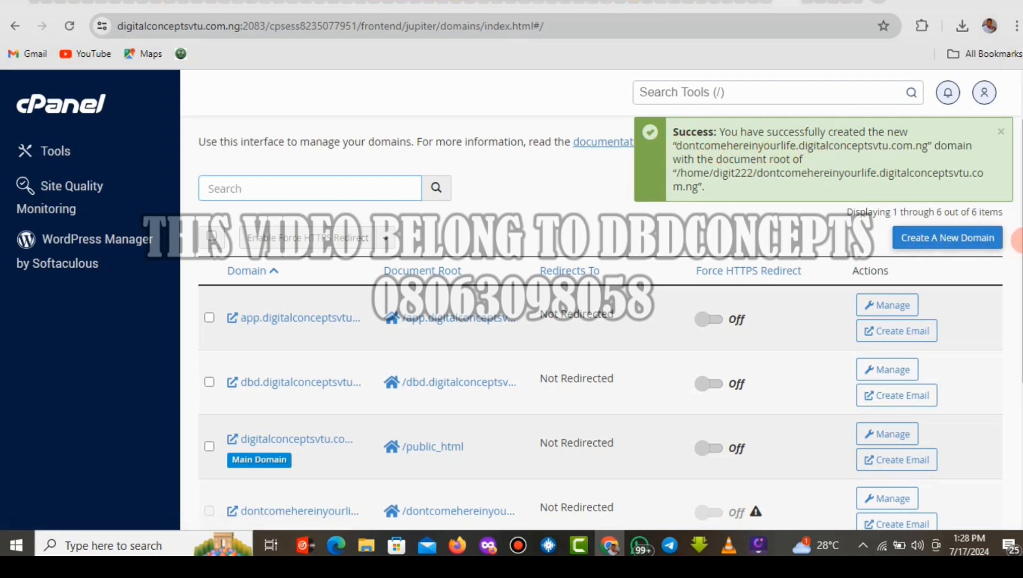
{"action": "scroll", "coordinate": [1014, 166], "scroll_direction": "up", "scroll_amount": 2}
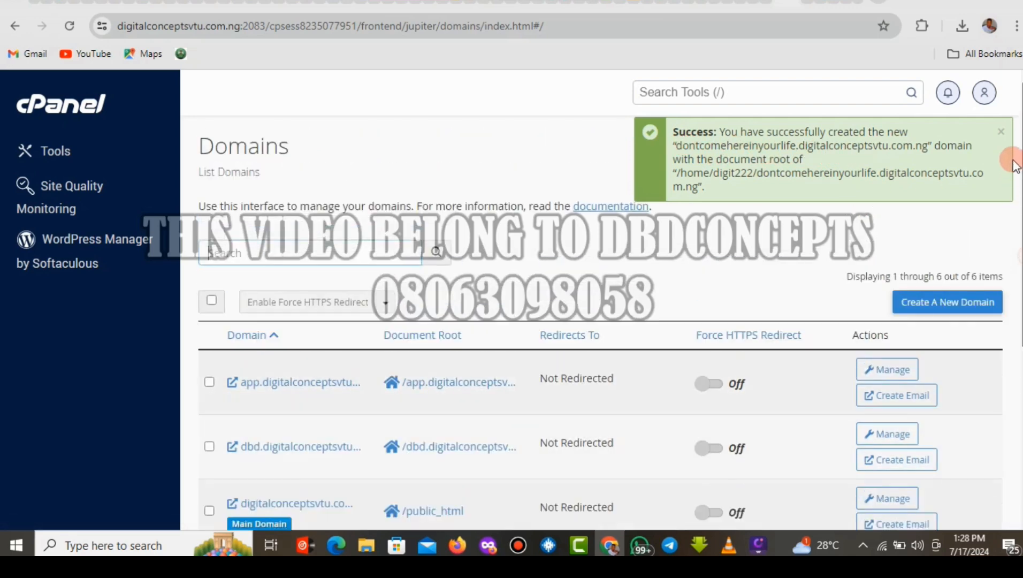
Open File Manager inside the dontcomehereinyourlife.digitalconceptsvtu.com.ng folder.
{"action": "left_click", "coordinate": [47, 114]}
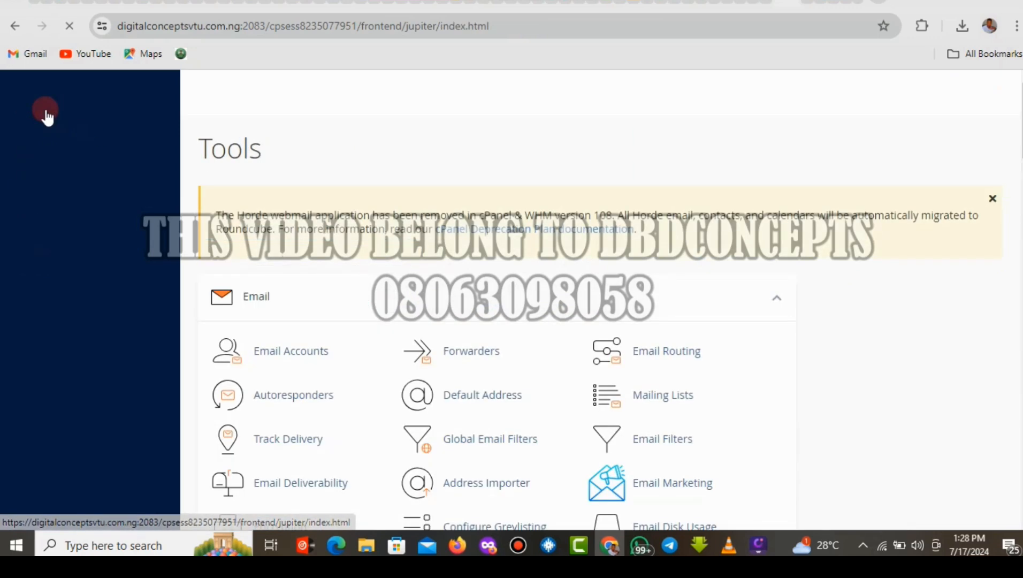
{"action": "scroll", "coordinate": [1016, 191], "scroll_direction": "down", "scroll_amount": 9}
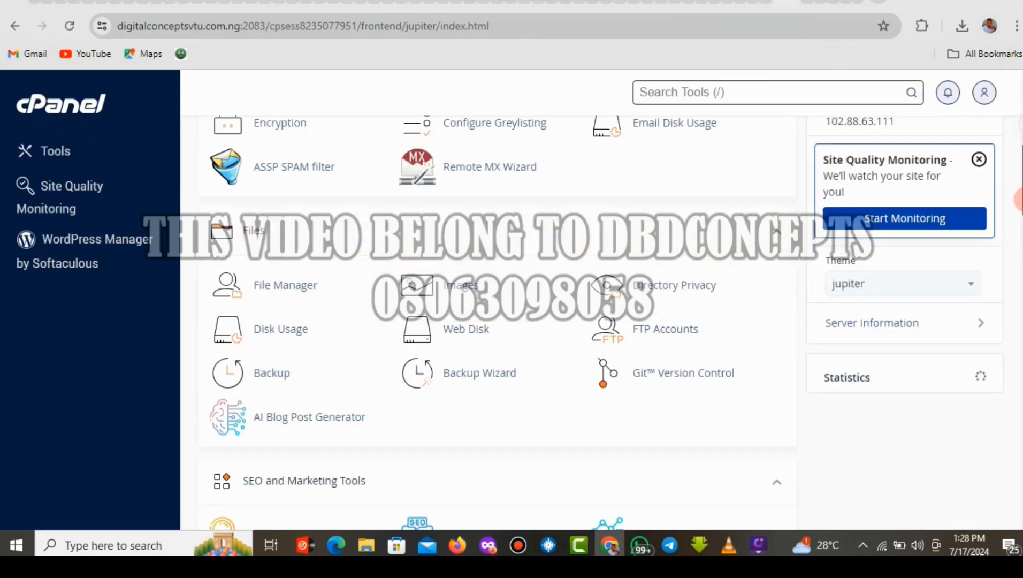
{"action": "scroll", "coordinate": [1016, 191], "scroll_direction": "up", "scroll_amount": 1}
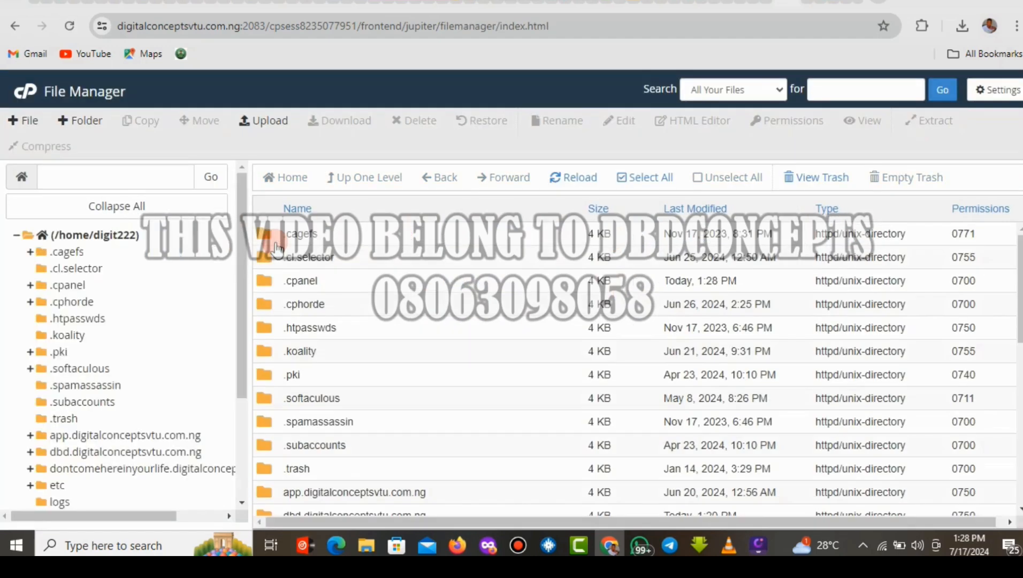
{"action": "scroll", "coordinate": [1016, 309], "scroll_direction": "down", "scroll_amount": 2}
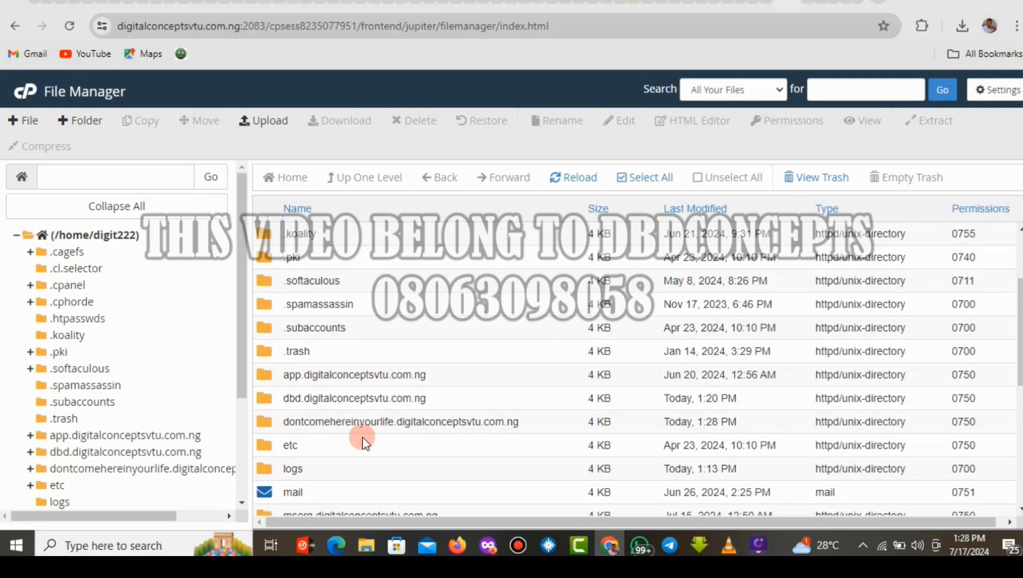
{"action": "double_click", "coordinate": [544, 431]}
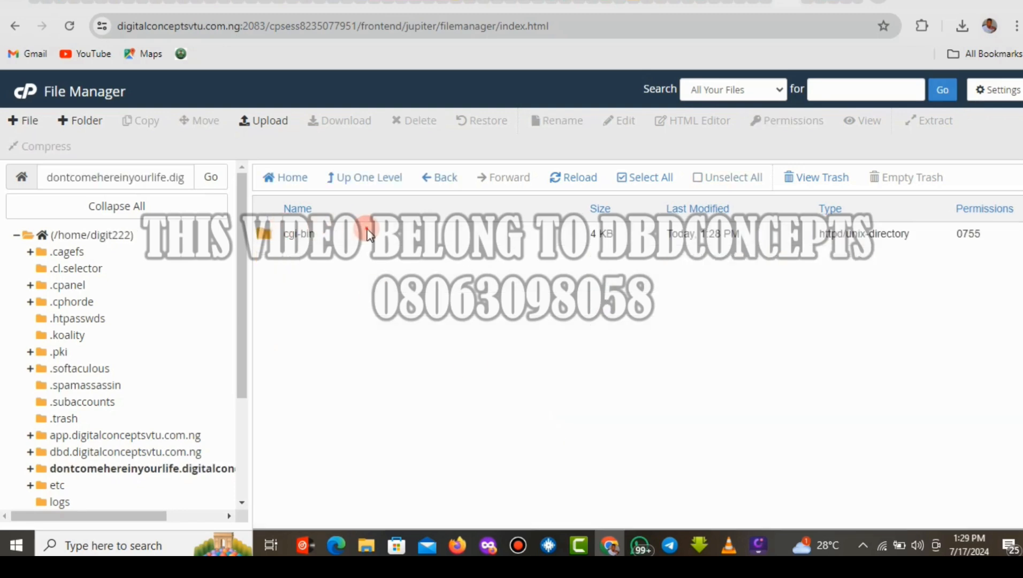
Permanently delete the cgi-bin folder, skipping the trash.
{"action": "left_click", "coordinate": [367, 234]}
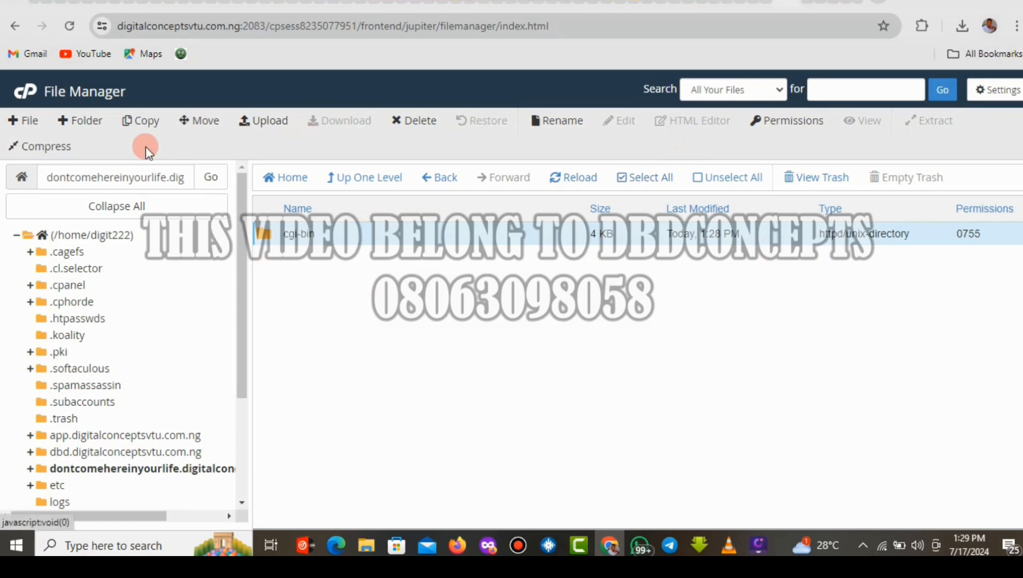
{"action": "left_click", "coordinate": [434, 122]}
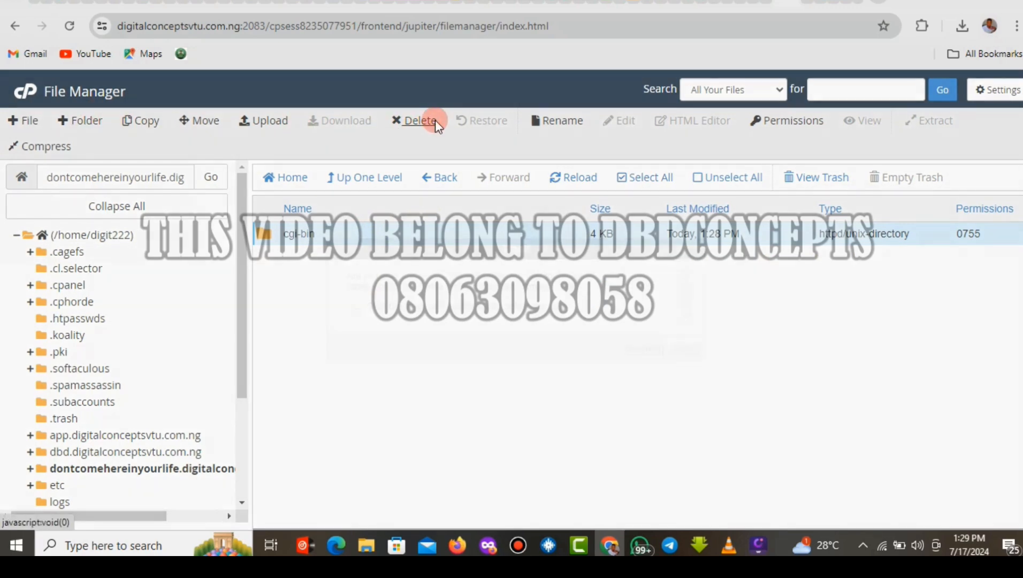
{"action": "left_click", "coordinate": [359, 305]}
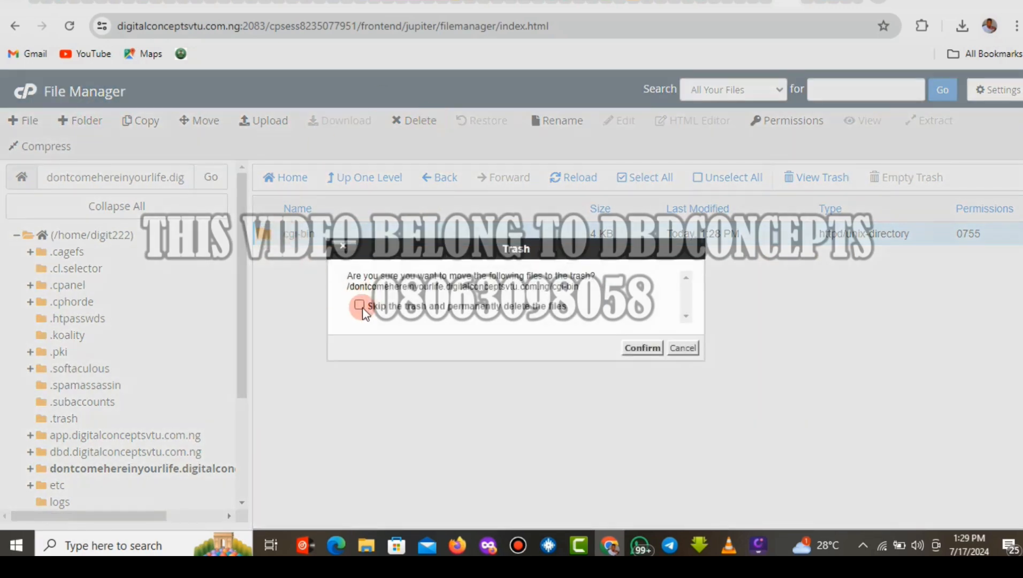
{"action": "left_click", "coordinate": [641, 348]}
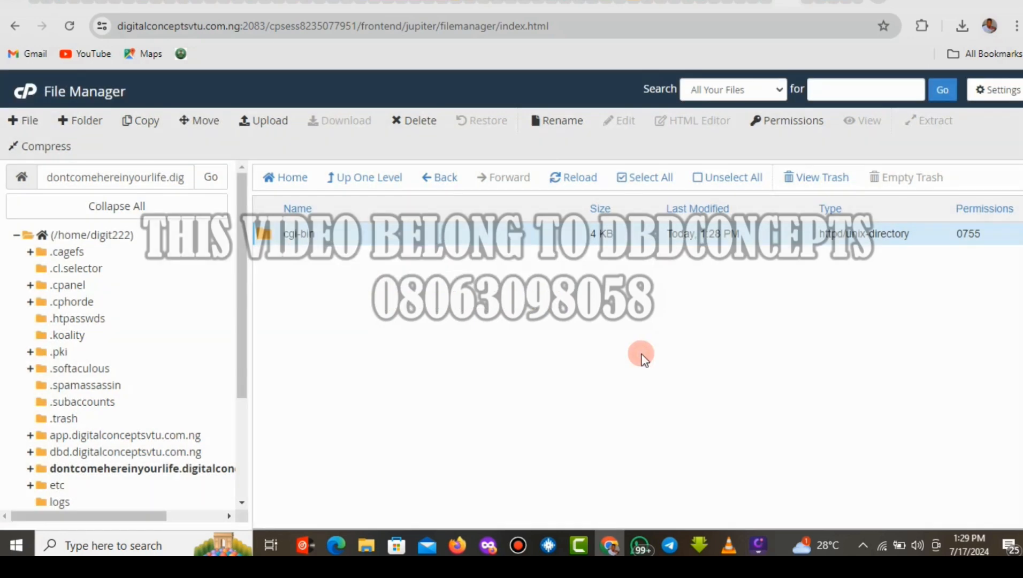
Upload admin (1).zip from the Downloads folder into the new domain's folder.
{"action": "left_click", "coordinate": [271, 120]}
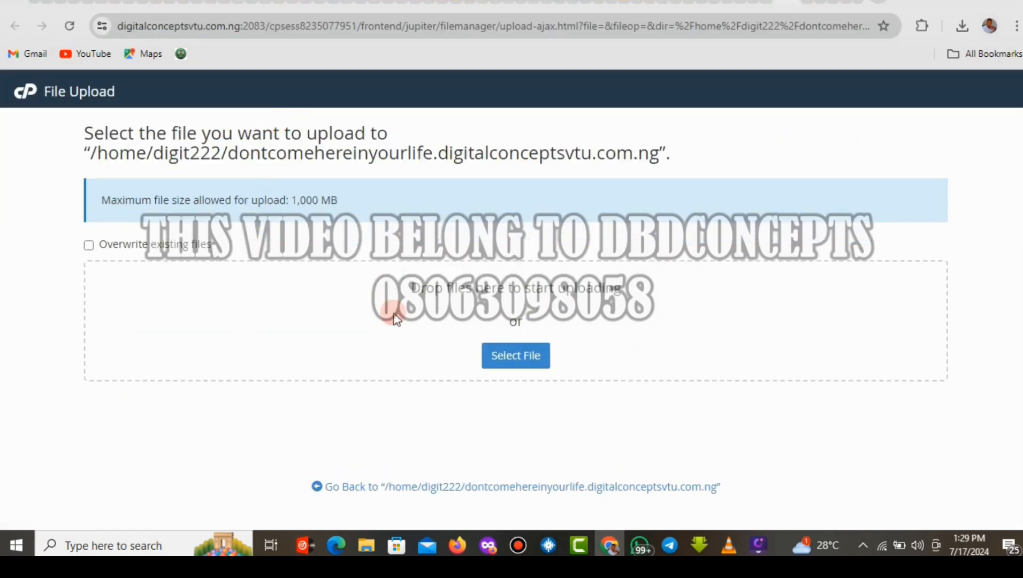
{"action": "left_click", "coordinate": [501, 357]}
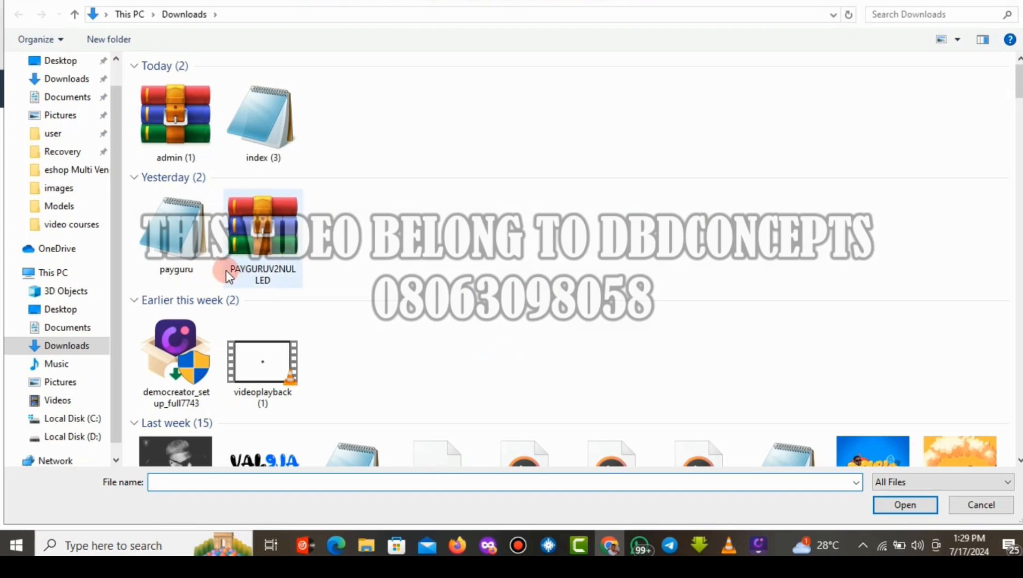
{"action": "left_click", "coordinate": [170, 135]}
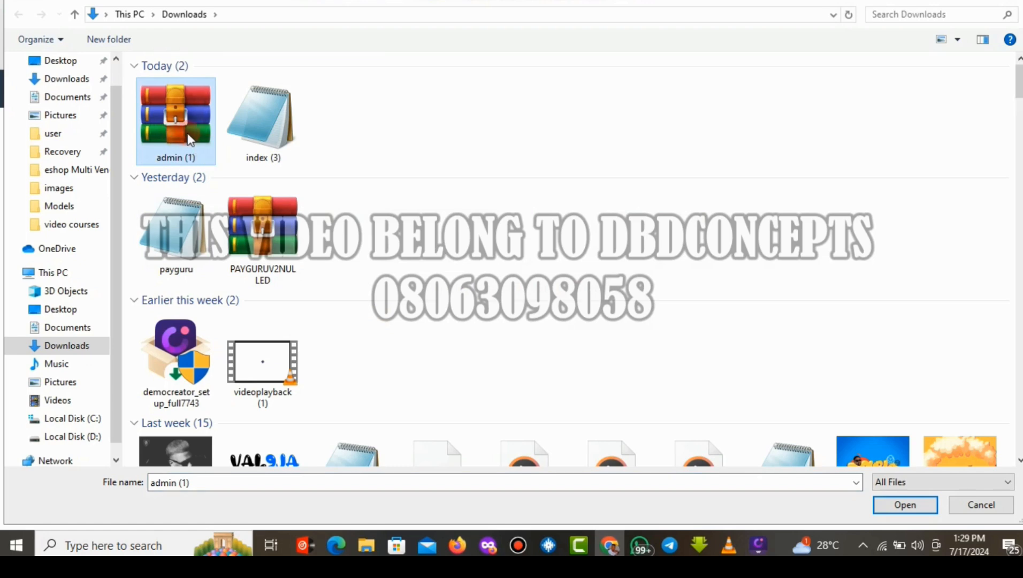
{"action": "double_click", "coordinate": [169, 138]}
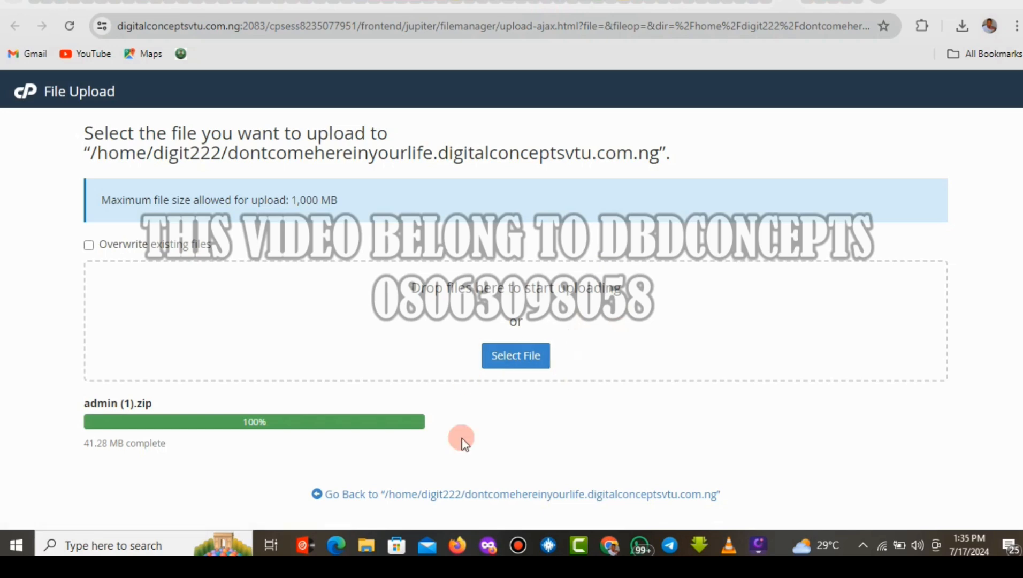
Permanently delete the .well-known folder, skipping the trash.
{"action": "left_click", "coordinate": [462, 498]}
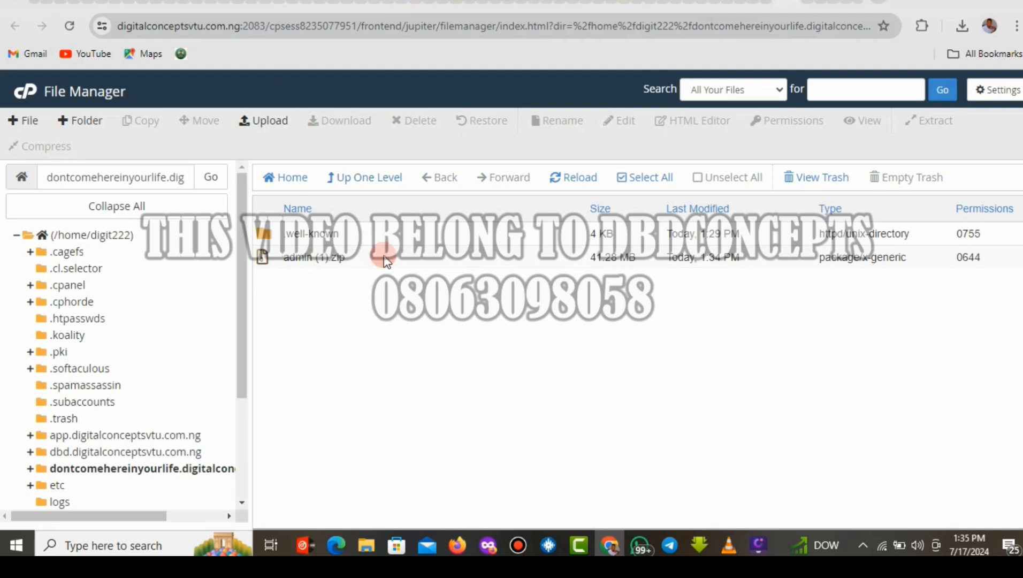
{"action": "left_click", "coordinate": [384, 239]}
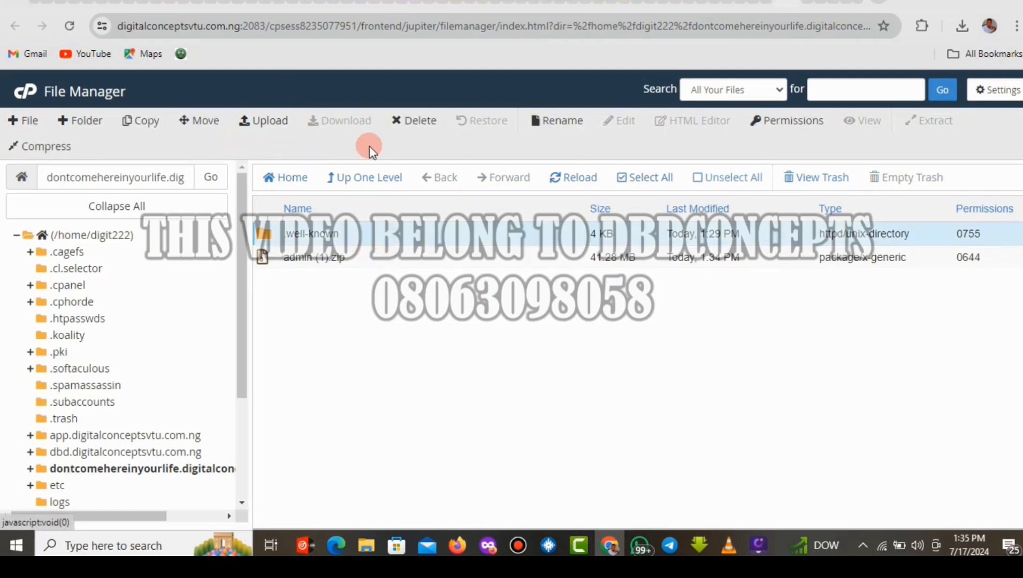
{"action": "left_click", "coordinate": [420, 122]}
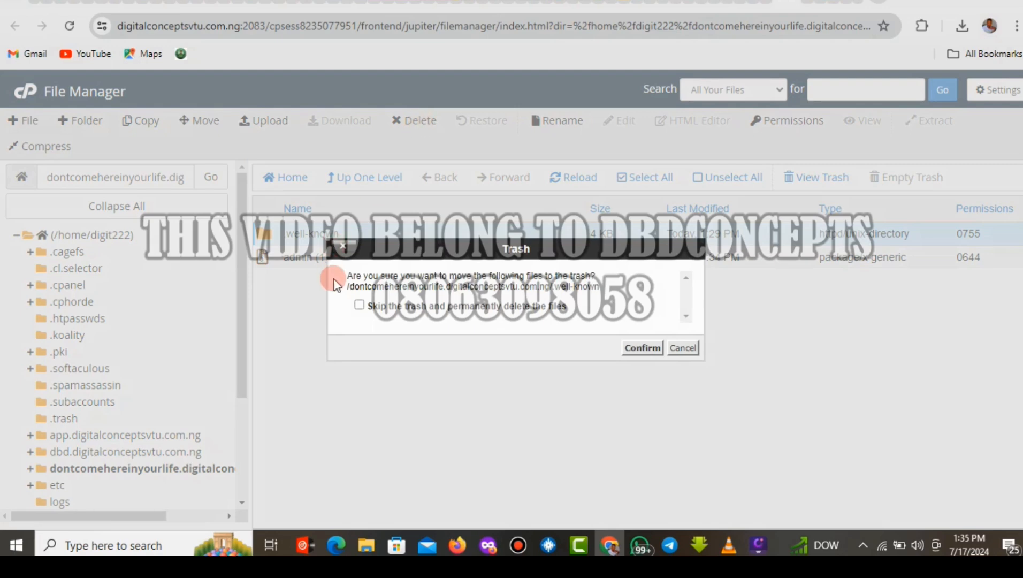
{"action": "left_click", "coordinate": [359, 304]}
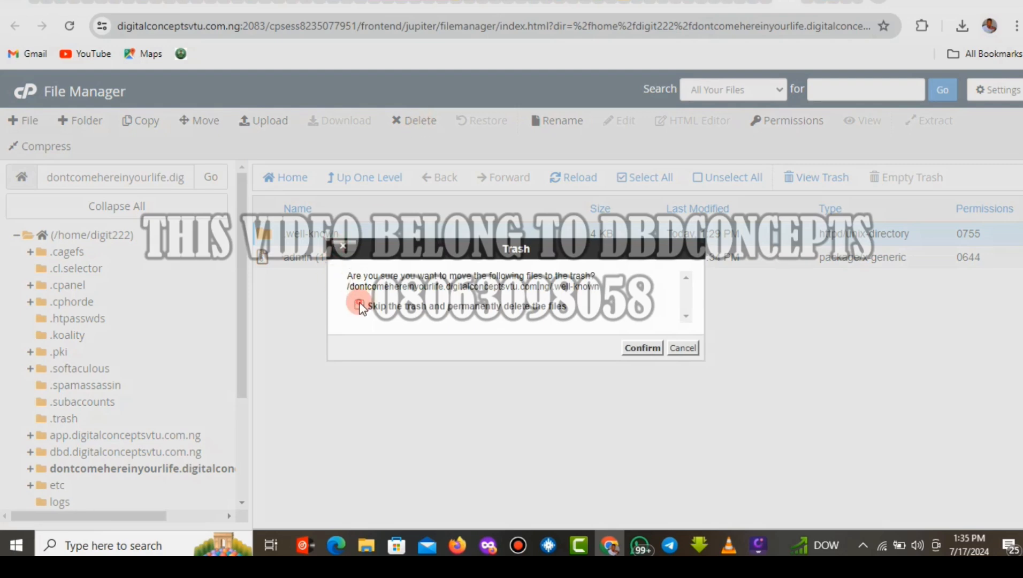
{"action": "left_click", "coordinate": [640, 348]}
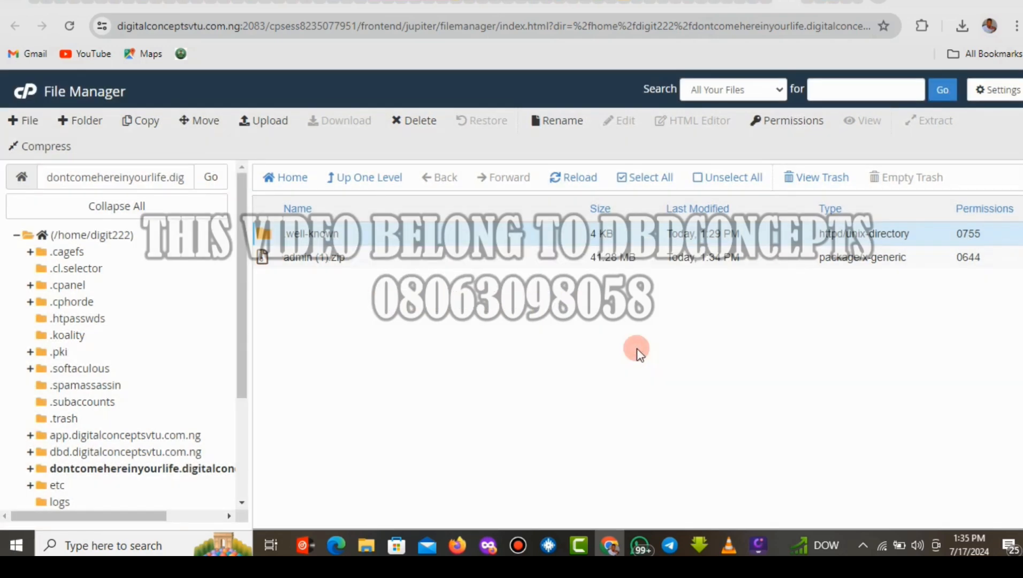
Extract admin (1).zip into the subdomain folder and close the results.
{"action": "left_click", "coordinate": [431, 246]}
{"action": "right_click", "coordinate": [431, 246]}
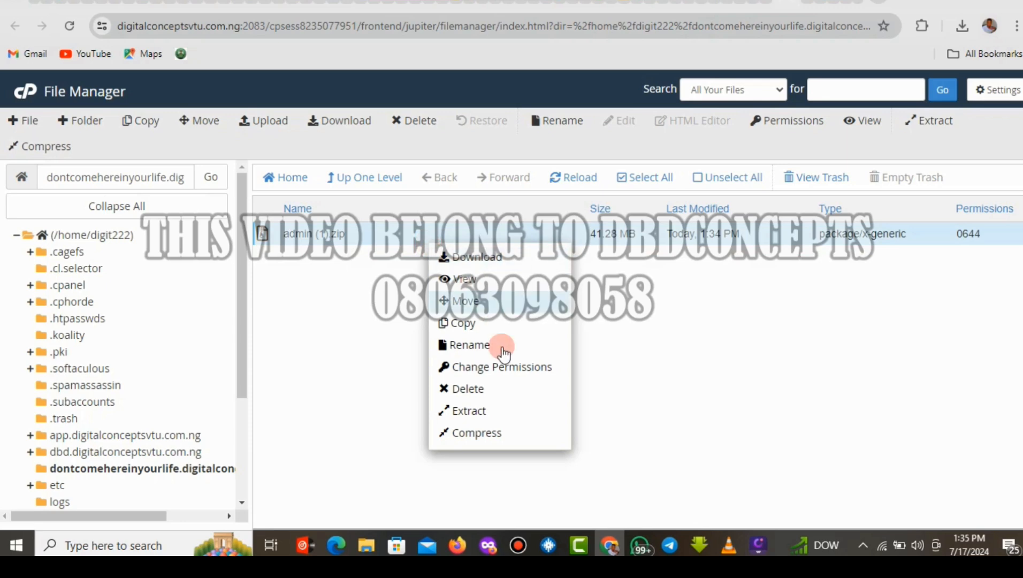
{"action": "left_click", "coordinate": [481, 417]}
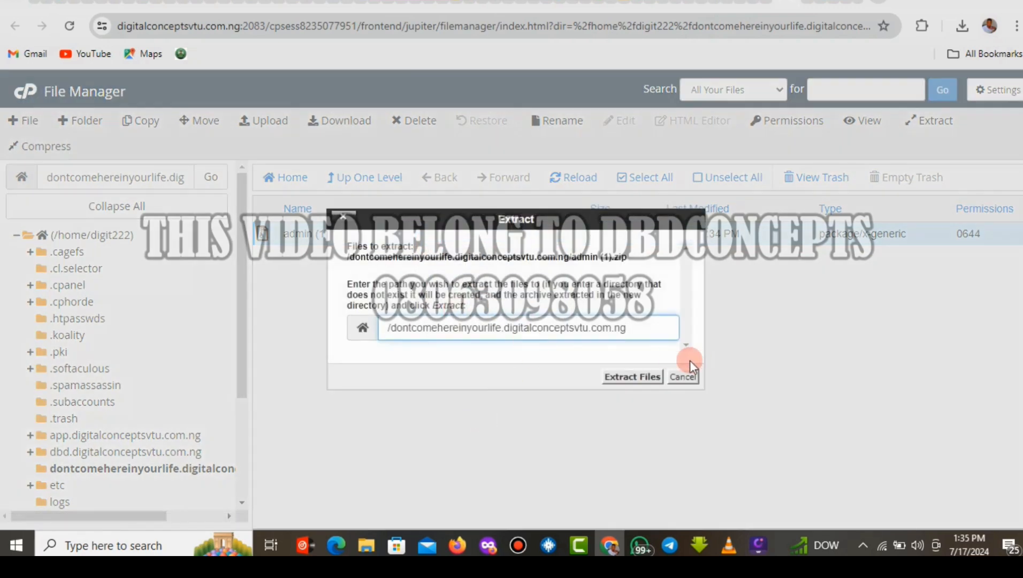
{"action": "left_click", "coordinate": [636, 377]}
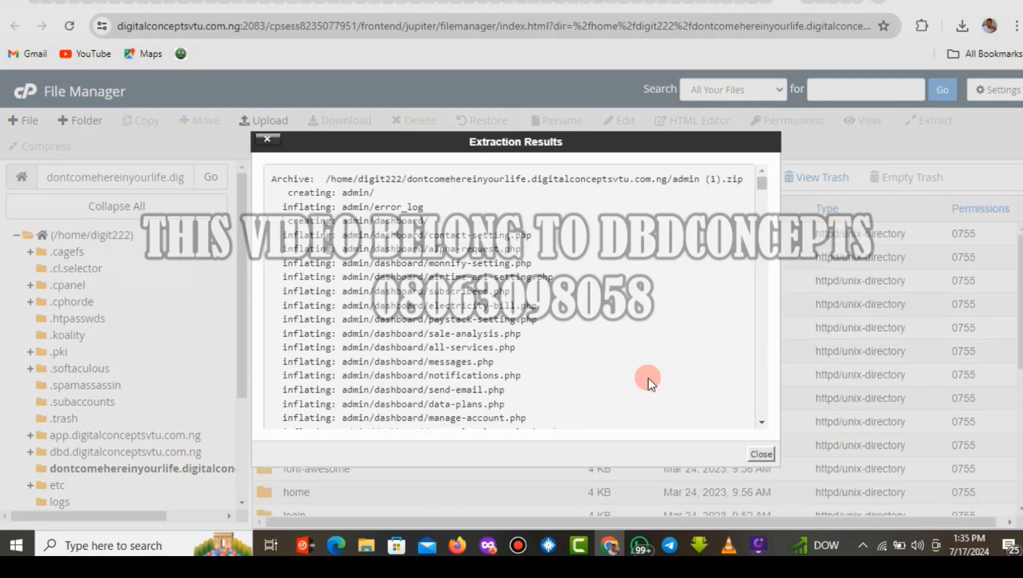
{"action": "left_click", "coordinate": [760, 454]}
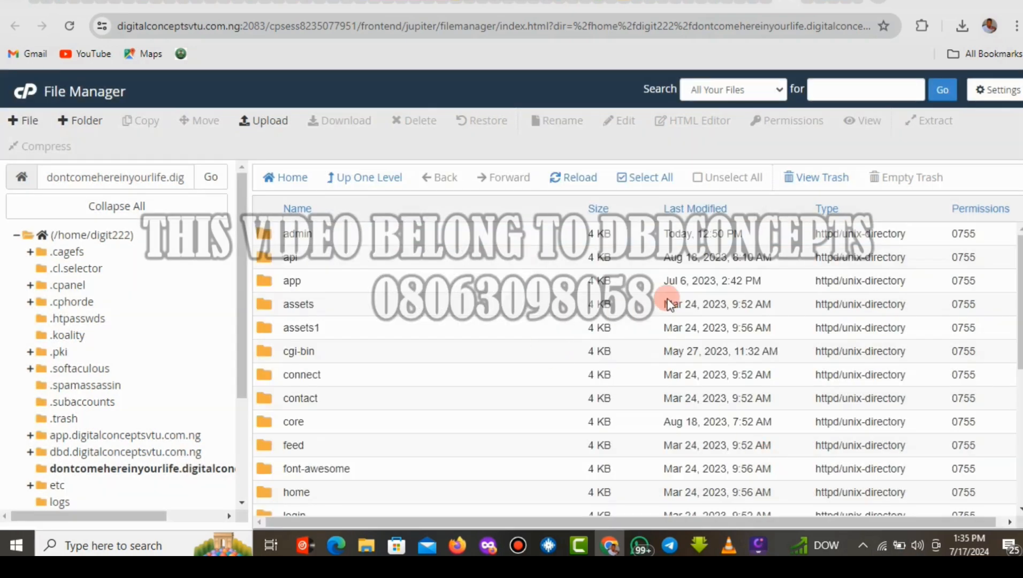
Permanently delete admin (1).zip, skipping the trash, and review the extracted site folders.
{"action": "left_click_drag", "start_coordinate": [1019, 282], "coordinate": [1018, 415]}
{"action": "left_click", "coordinate": [506, 433]}
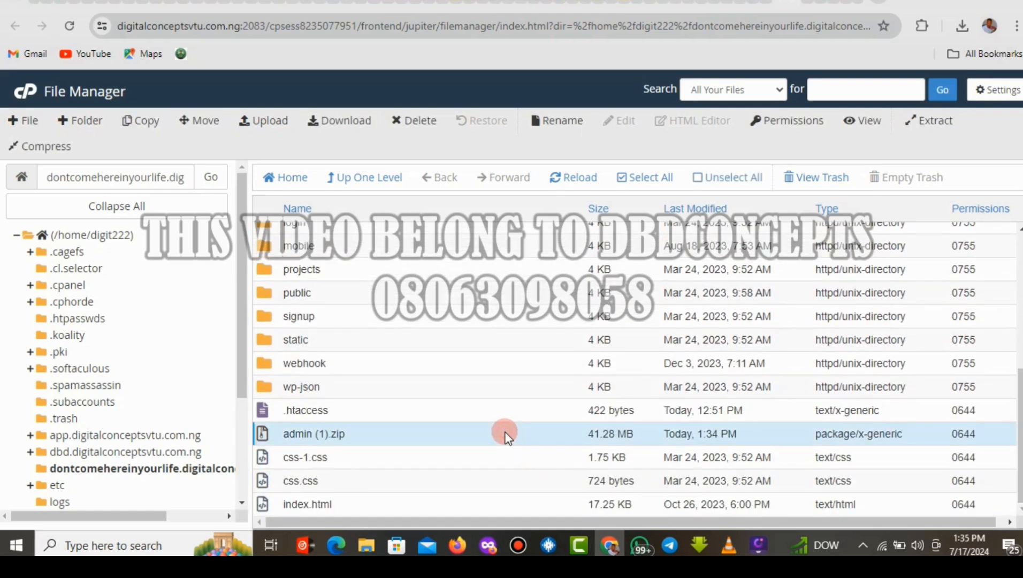
{"action": "right_click", "coordinate": [506, 434]}
{"action": "right_click", "coordinate": [524, 458]}
{"action": "left_click", "coordinate": [524, 457]}
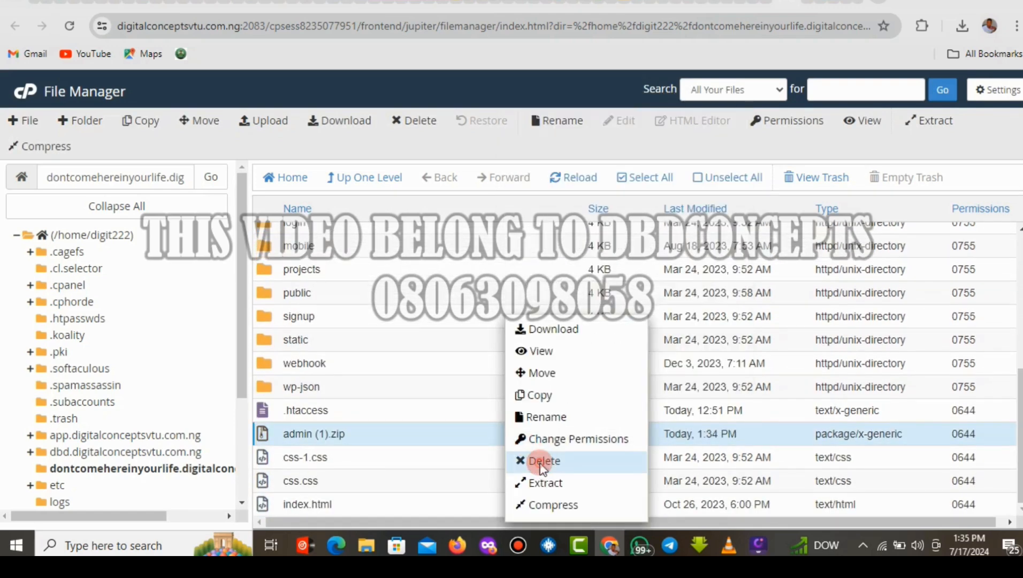
{"action": "left_click", "coordinate": [527, 460]}
{"action": "left_click", "coordinate": [391, 309]}
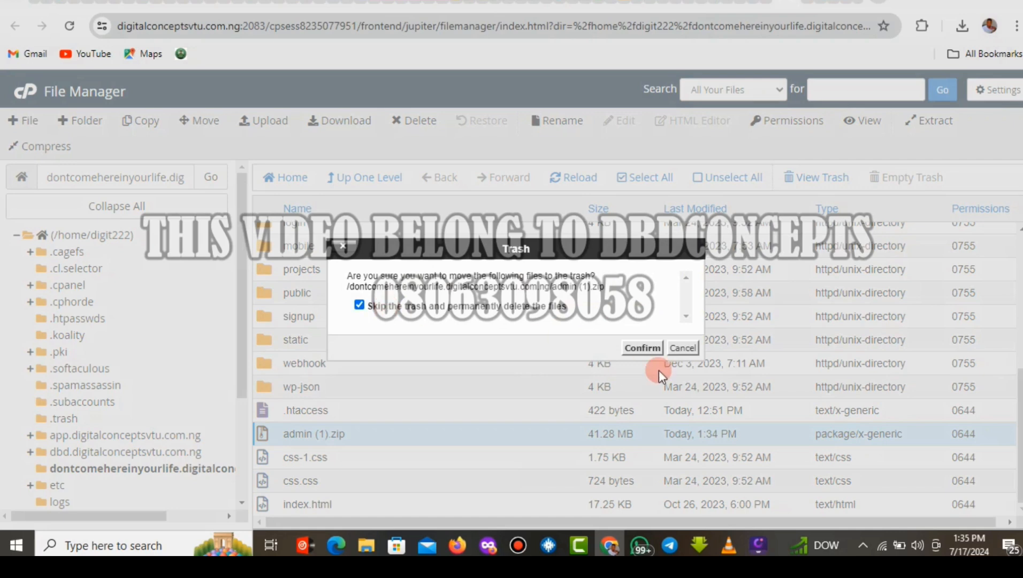
{"action": "left_click", "coordinate": [642, 348]}
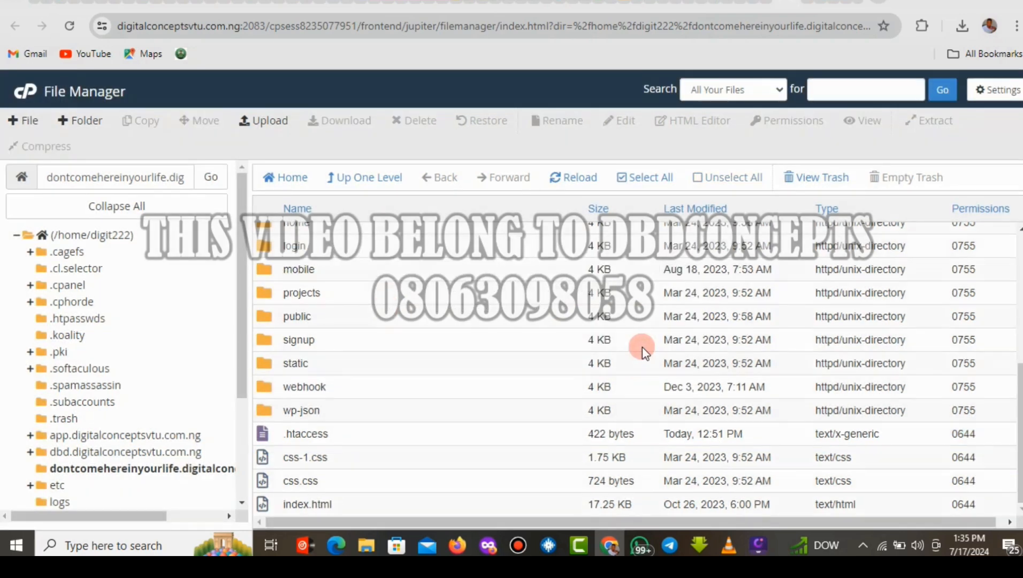
{"action": "left_click_drag", "start_coordinate": [1020, 433], "coordinate": [1020, 320]}
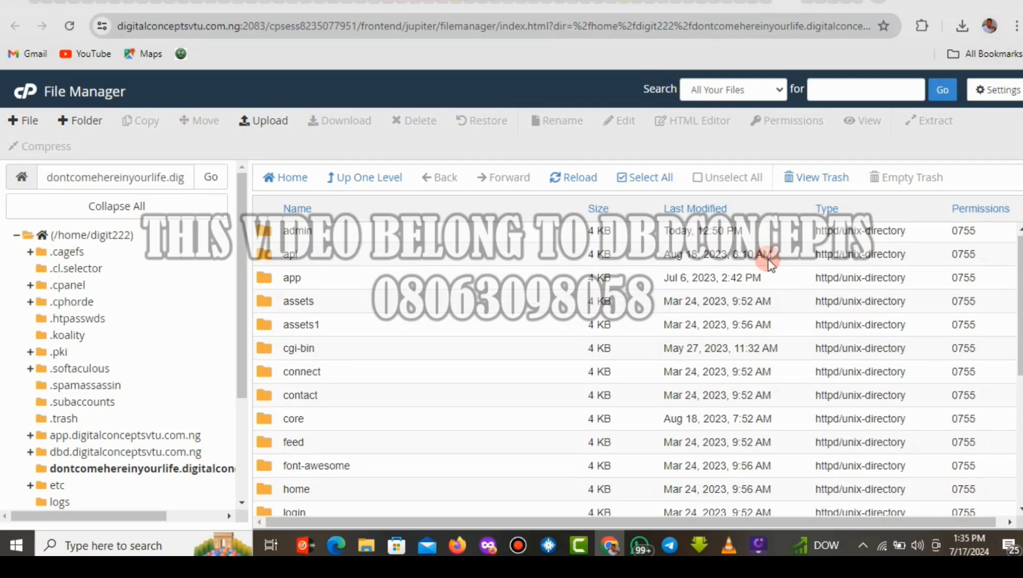
{"action": "left_click_drag", "start_coordinate": [241, 306], "coordinate": [241, 434]}
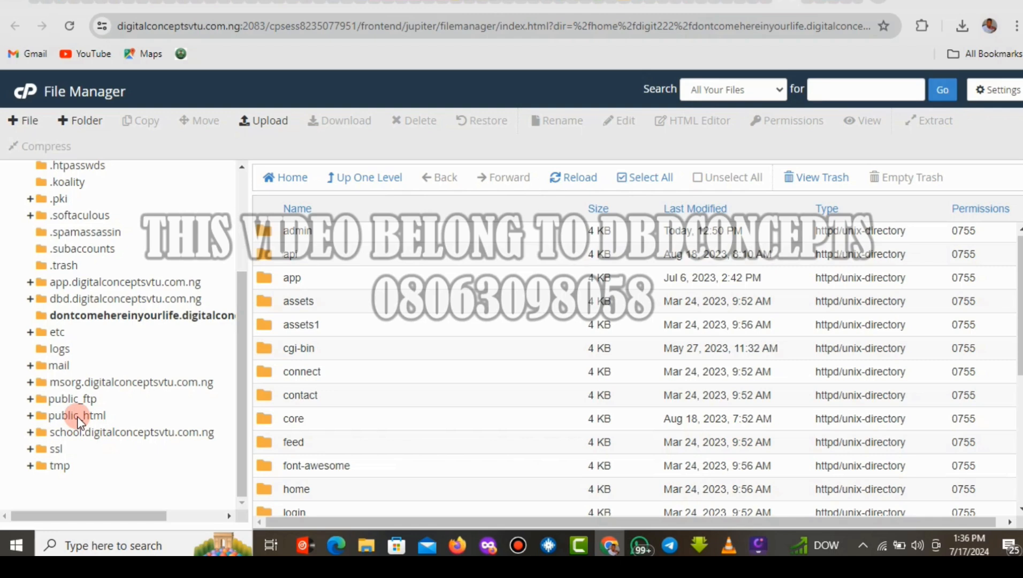
Permanently delete the old admin folder from dbd.digitalconceptsvtu.com.ng.
{"action": "left_click", "coordinate": [99, 299]}
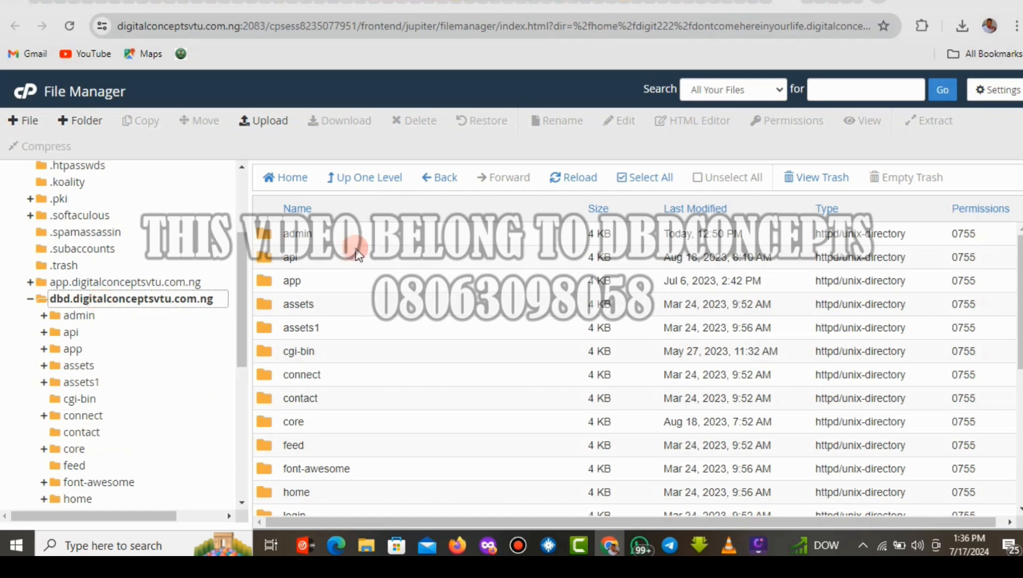
{"action": "left_click", "coordinate": [348, 238]}
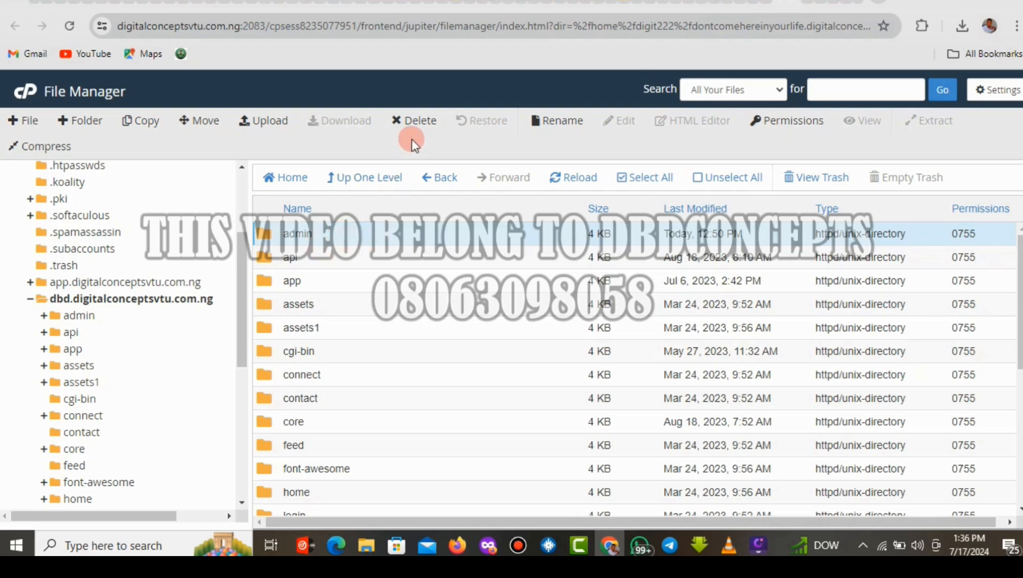
{"action": "left_click", "coordinate": [417, 122]}
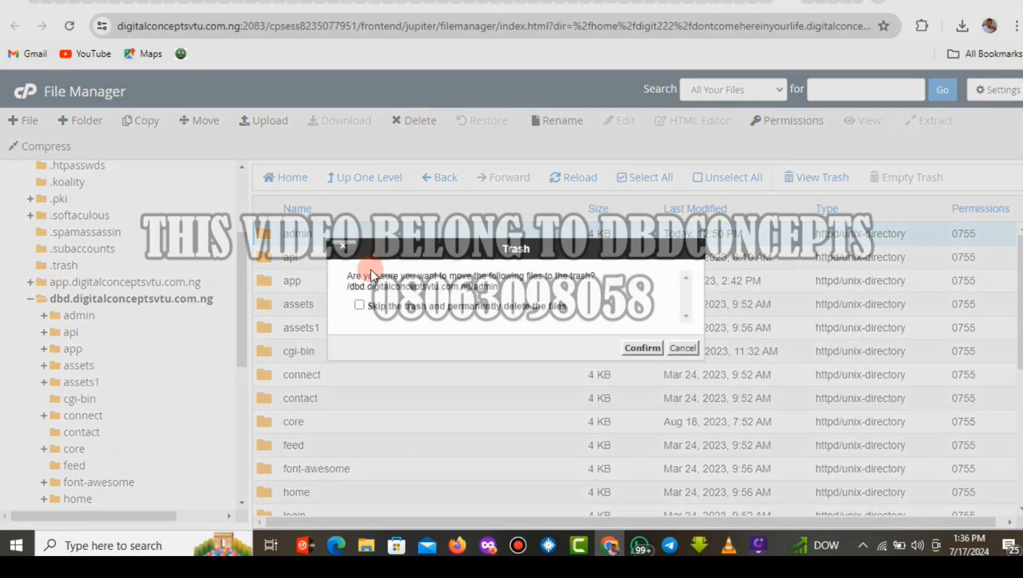
{"action": "left_click", "coordinate": [359, 305]}
{"action": "left_click", "coordinate": [642, 347]}
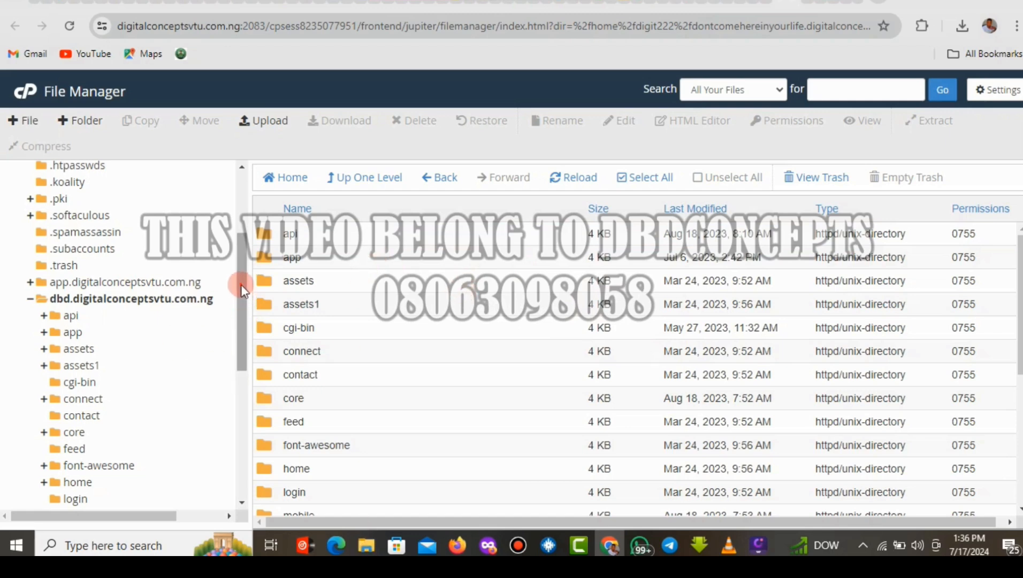
Collapse dbd.digitalconceptsvtu.com.ng in the tree and reopen the dontcomehereinyourlife folder.
{"action": "left_click_drag", "start_coordinate": [240, 285], "coordinate": [240, 217]}
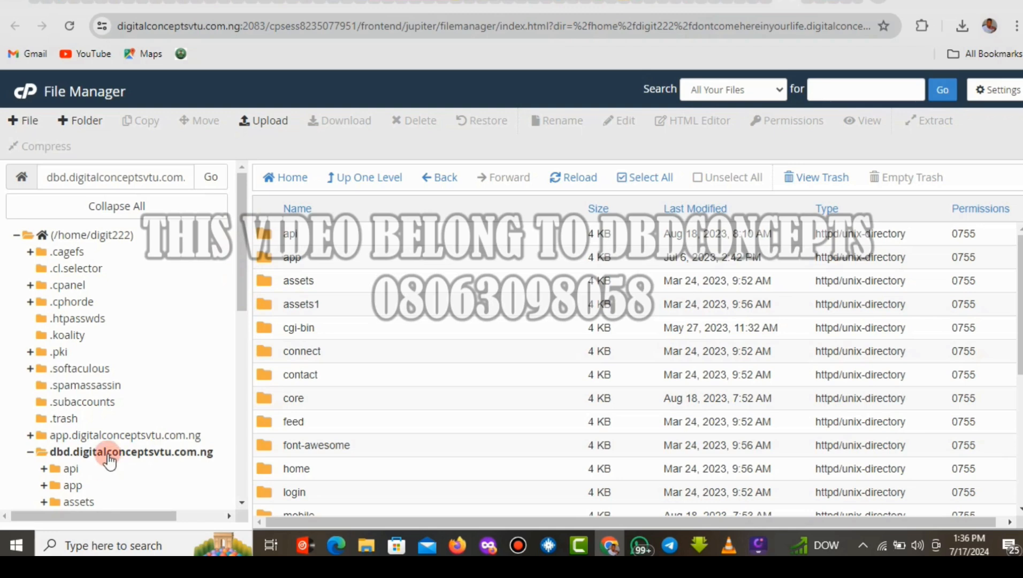
{"action": "left_click", "coordinate": [26, 454]}
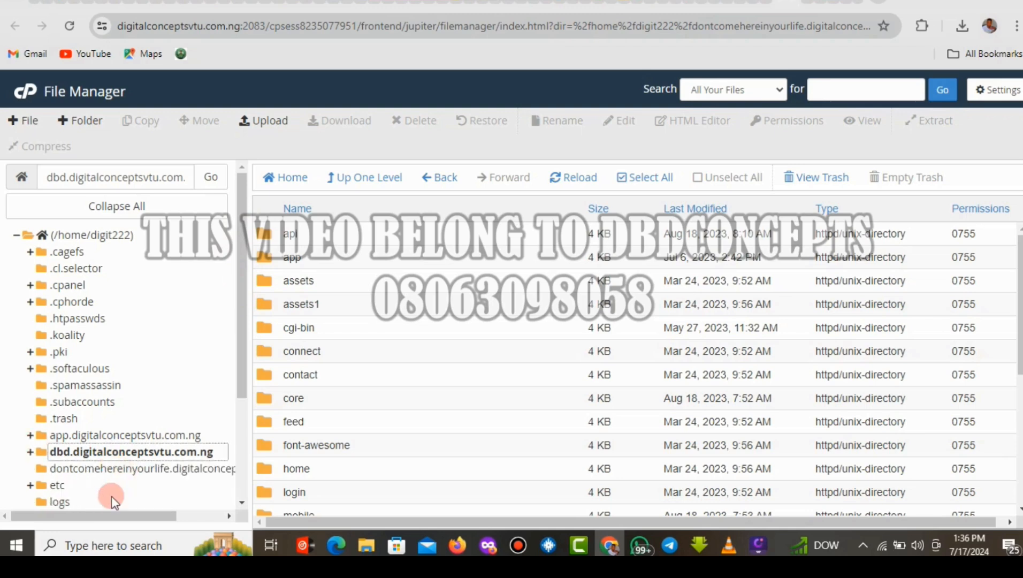
{"action": "left_click", "coordinate": [90, 471]}
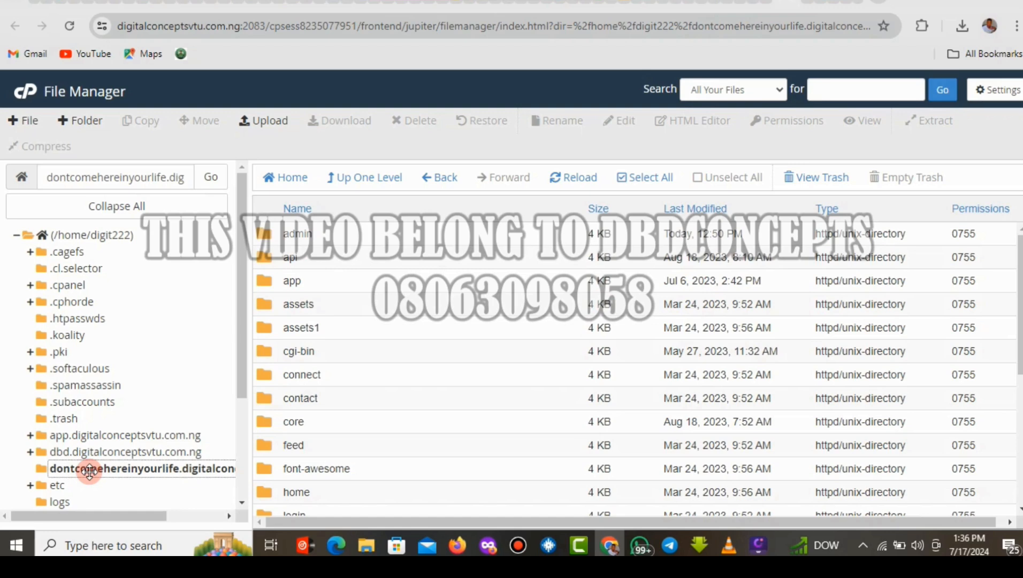
Open the extracted admin folder, go up a level, and open it again to check its contents.
{"action": "left_click", "coordinate": [353, 241]}
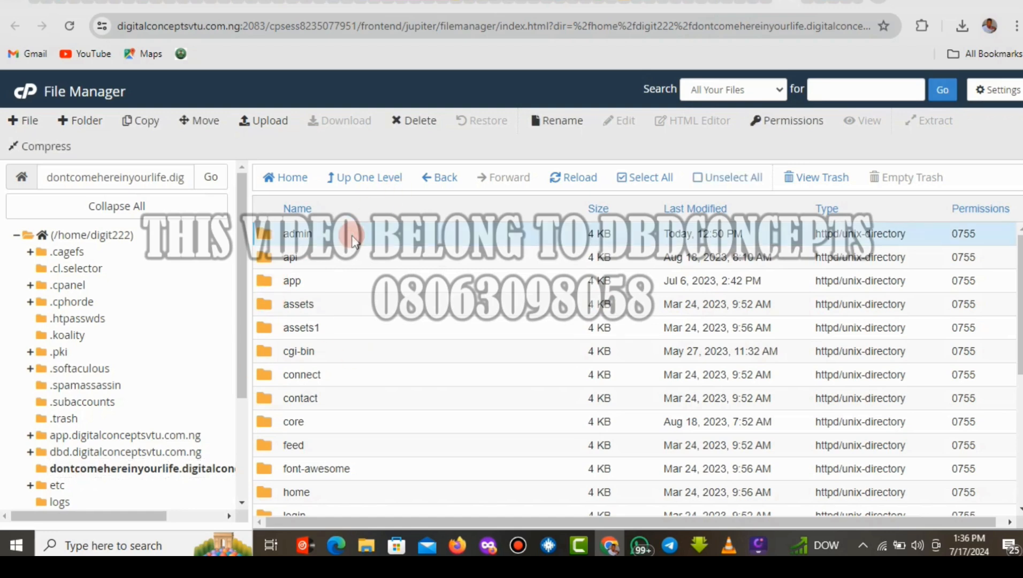
{"action": "double_click", "coordinate": [371, 235]}
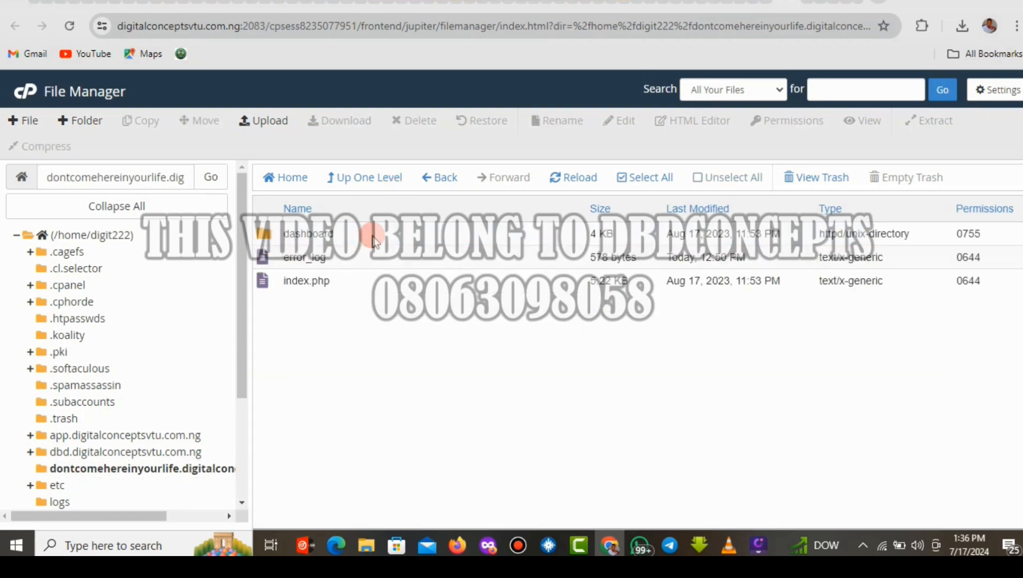
{"action": "left_click", "coordinate": [359, 178]}
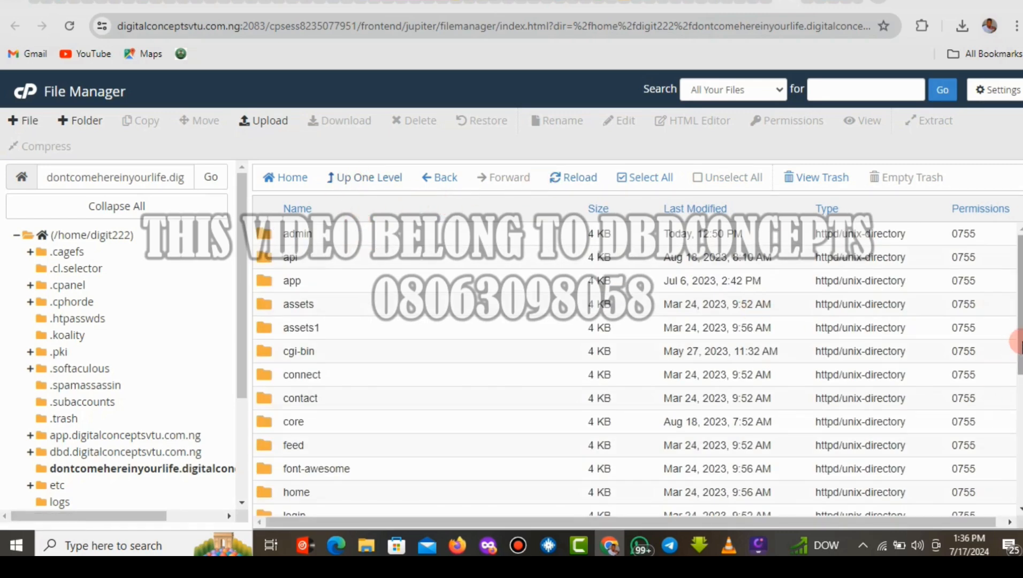
{"action": "left_click_drag", "start_coordinate": [1019, 345], "coordinate": [1019, 322]}
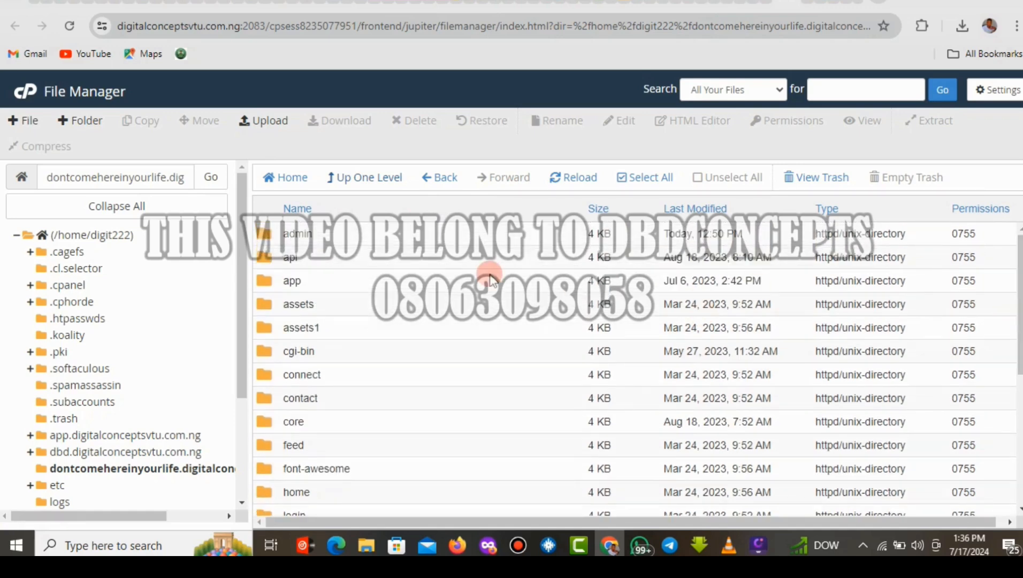
{"action": "left_click", "coordinate": [409, 235]}
{"action": "double_click", "coordinate": [409, 235]}
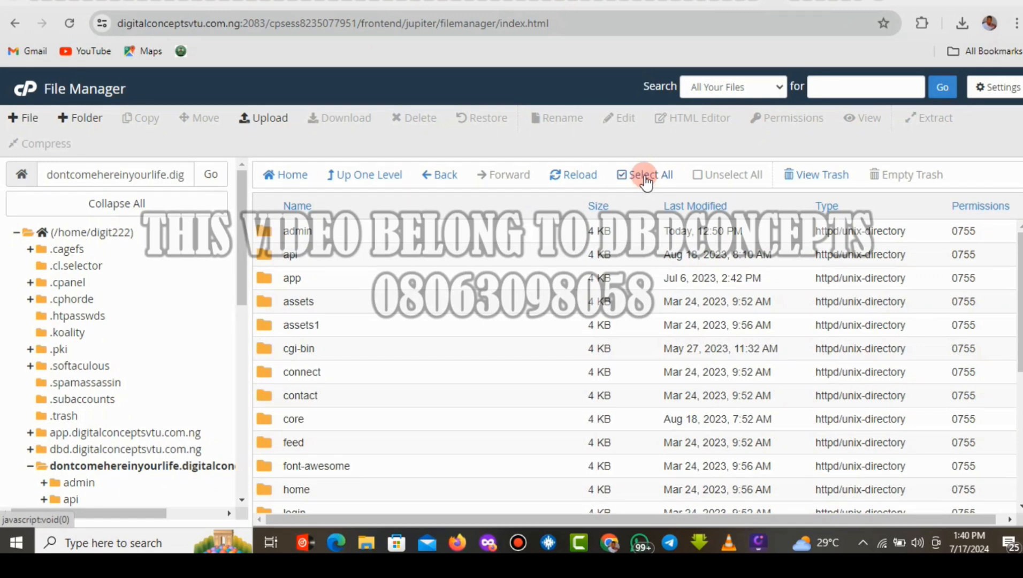
Reload the listing, reopen admin, and view the site's admin page showing Not Found.
{"action": "left_click", "coordinate": [79, 468]}
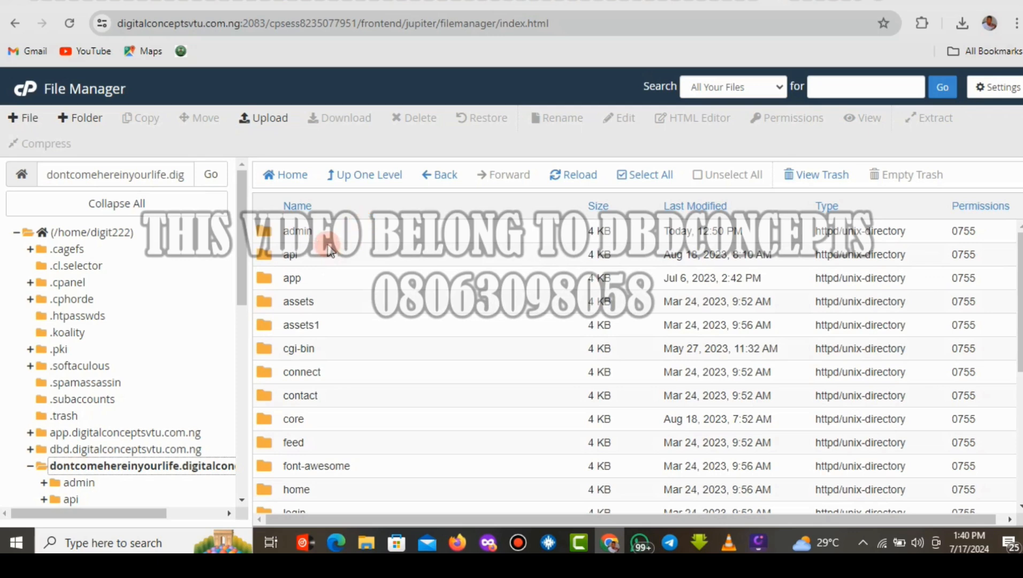
{"action": "double_click", "coordinate": [327, 241]}
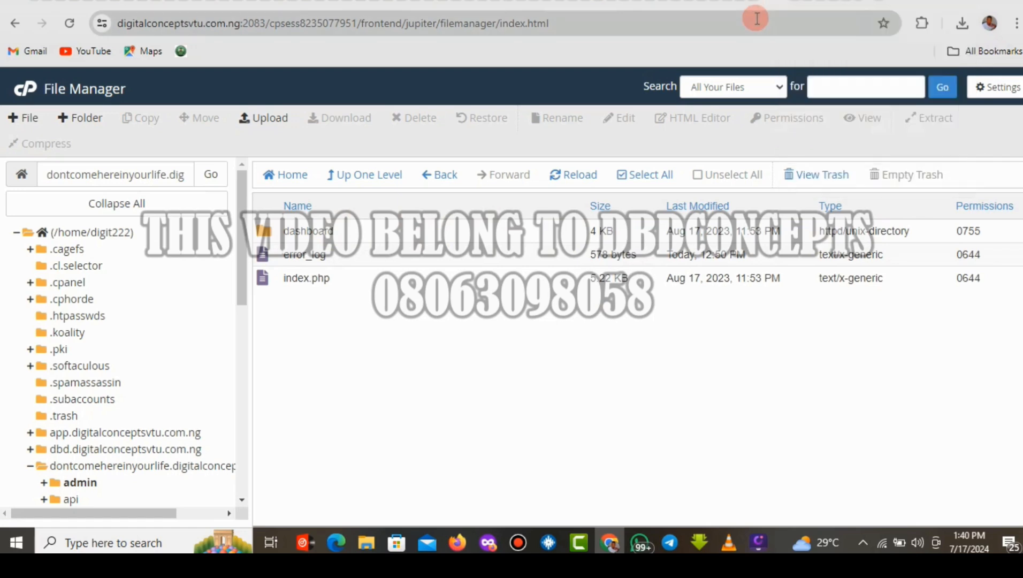
{"action": "left_click", "coordinate": [805, 3]}
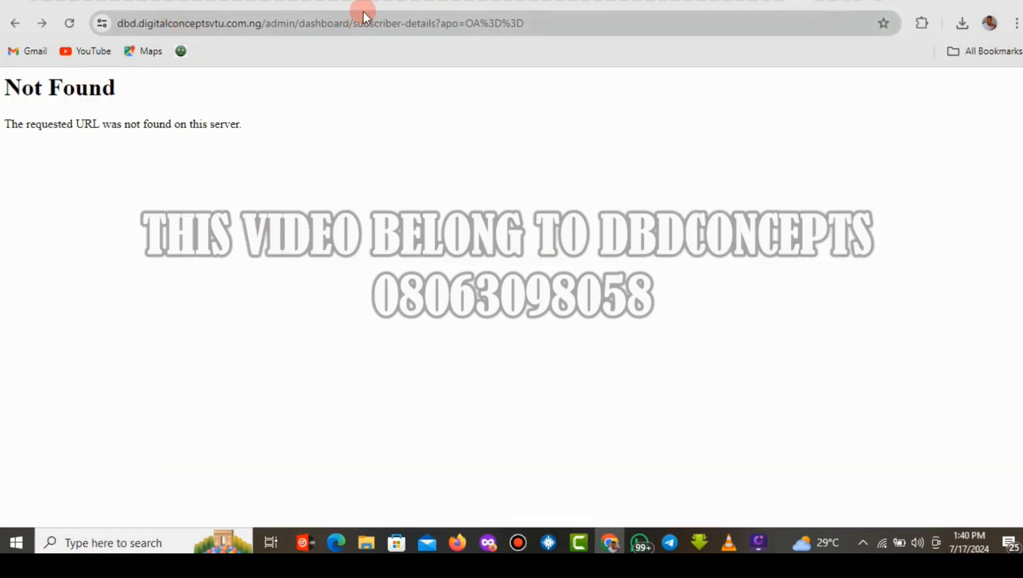
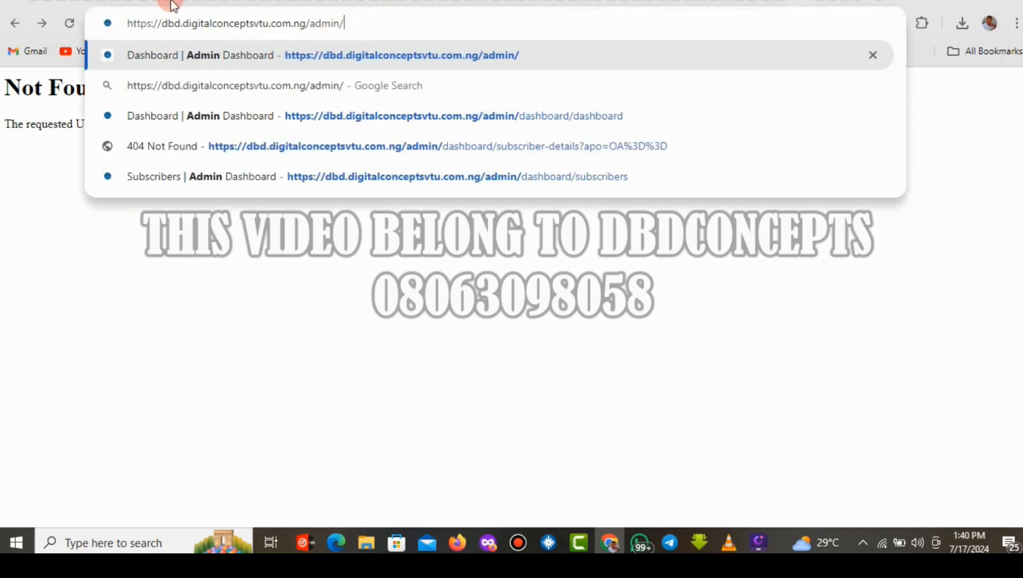
Reload the Not Found page, then copy the admin folder path from File Manager's path box.
{"action": "left_click", "coordinate": [69, 23]}
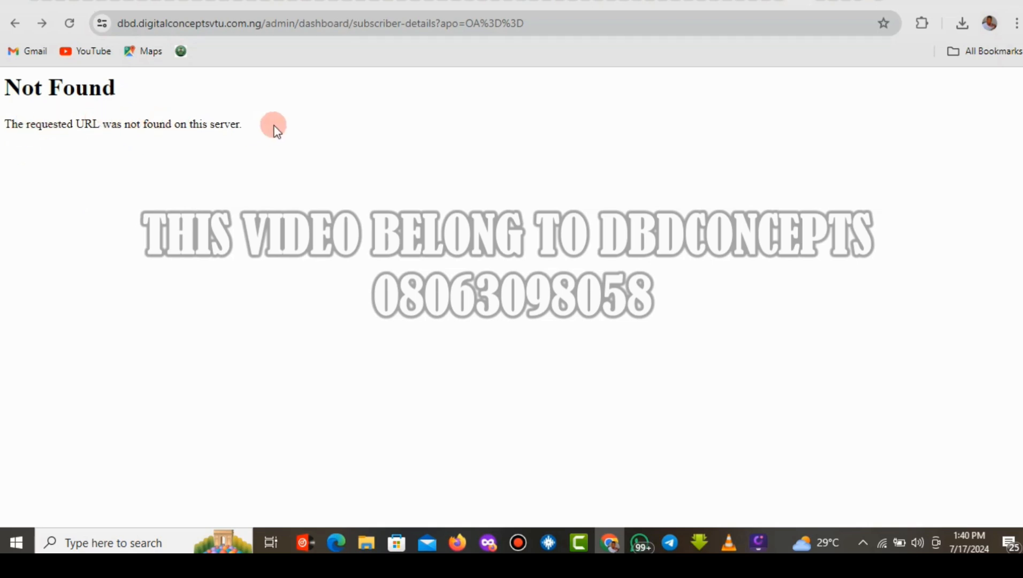
{"action": "left_click", "coordinate": [781, 3]}
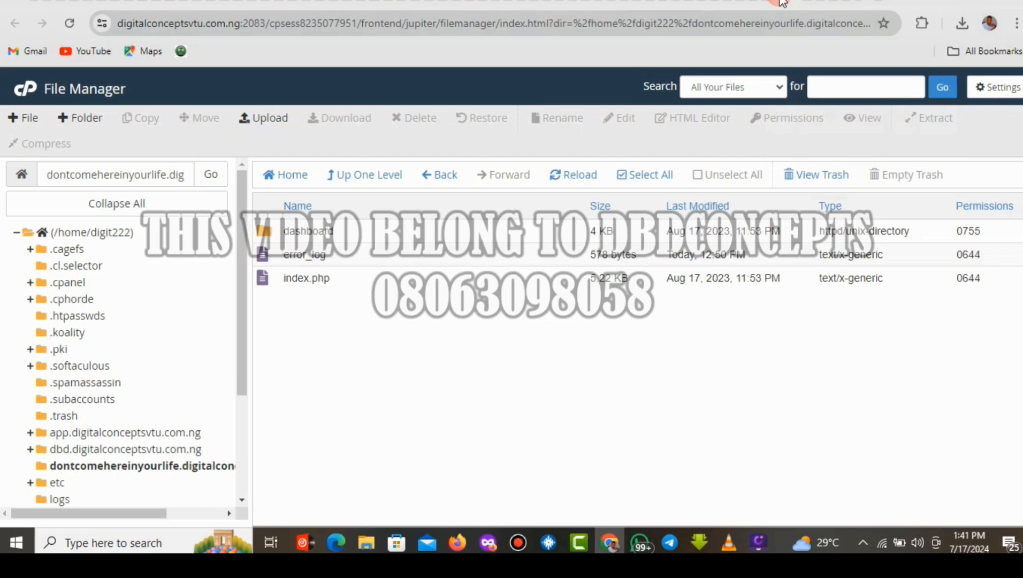
{"action": "left_click", "coordinate": [47, 175]}
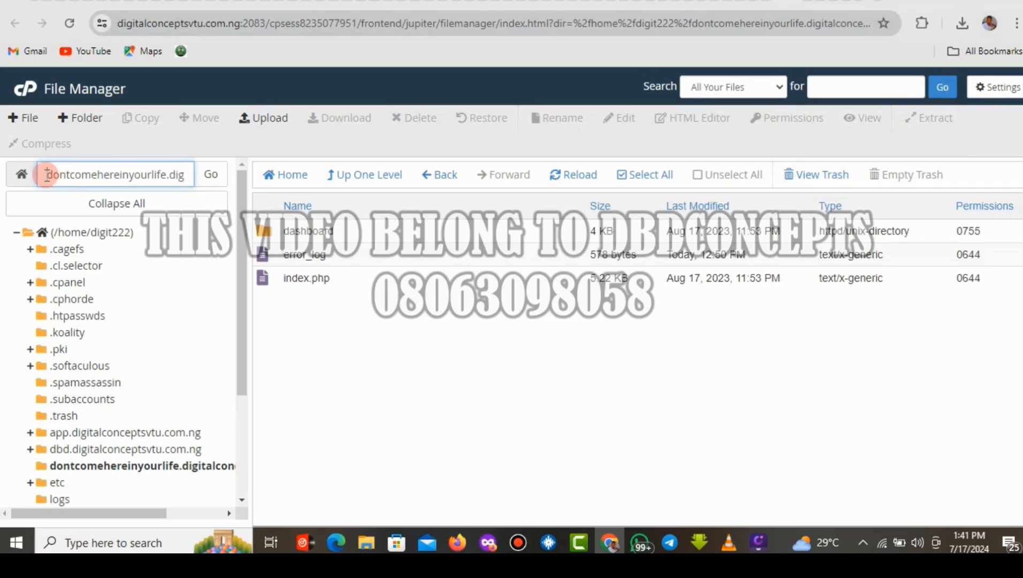
{"action": "left_click_drag", "start_coordinate": [47, 175], "coordinate": [192, 177]}
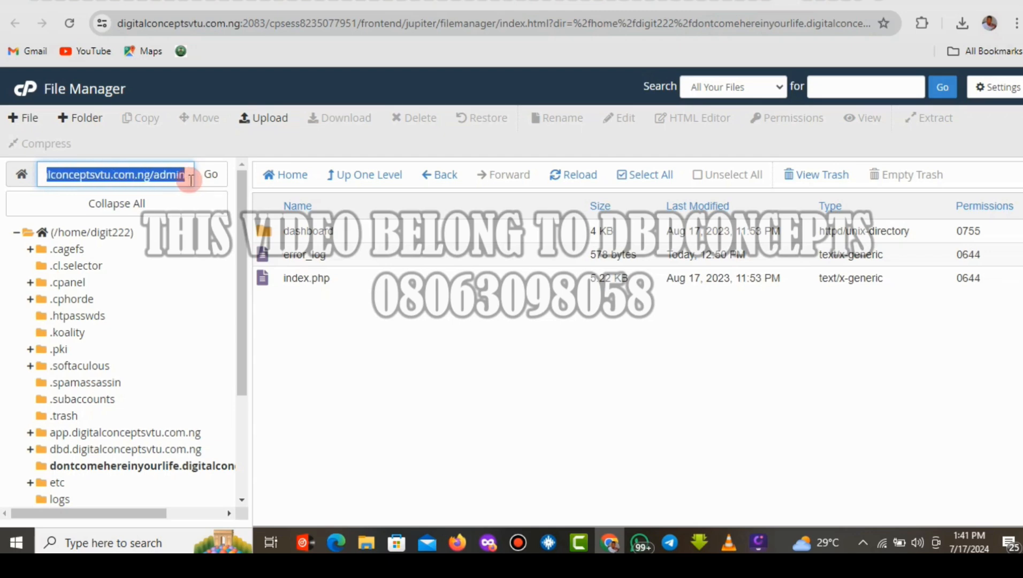
{"action": "right_click", "coordinate": [152, 178]}
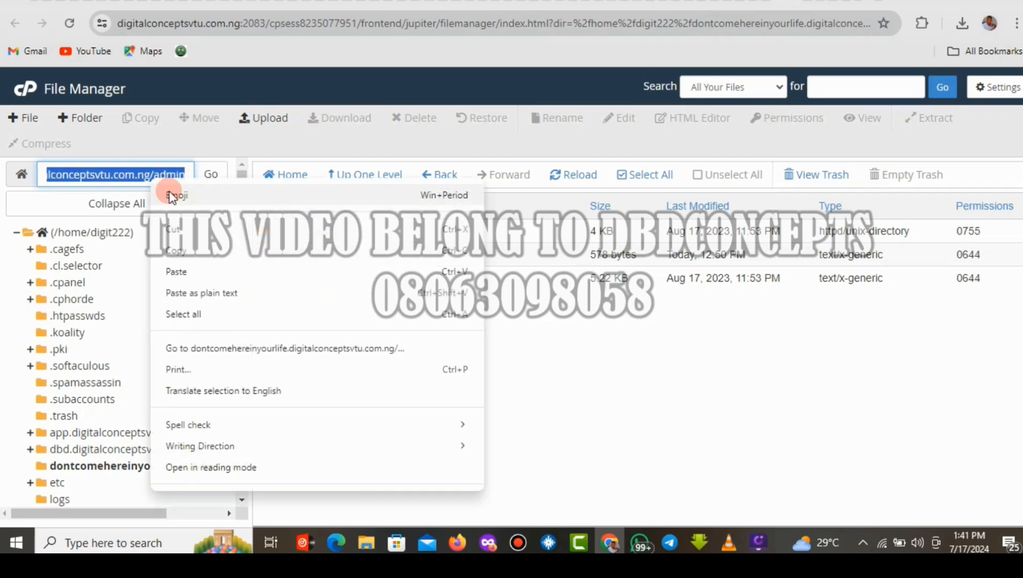
{"action": "left_click", "coordinate": [184, 251]}
Replace the Not Found tab's address with the copied admin path to load the login page.
{"action": "left_click", "coordinate": [806, 1]}
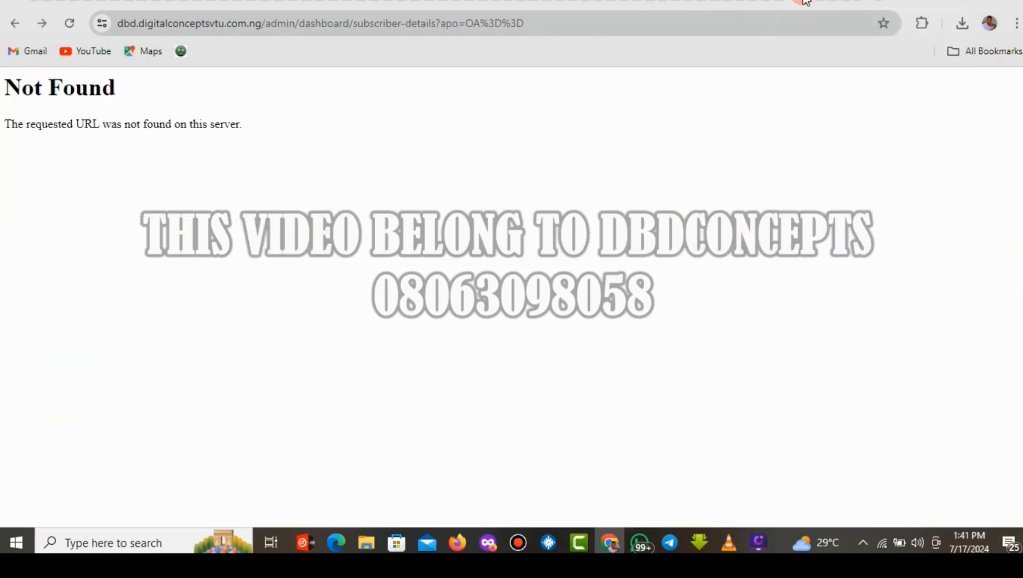
{"action": "left_click", "coordinate": [487, 26]}
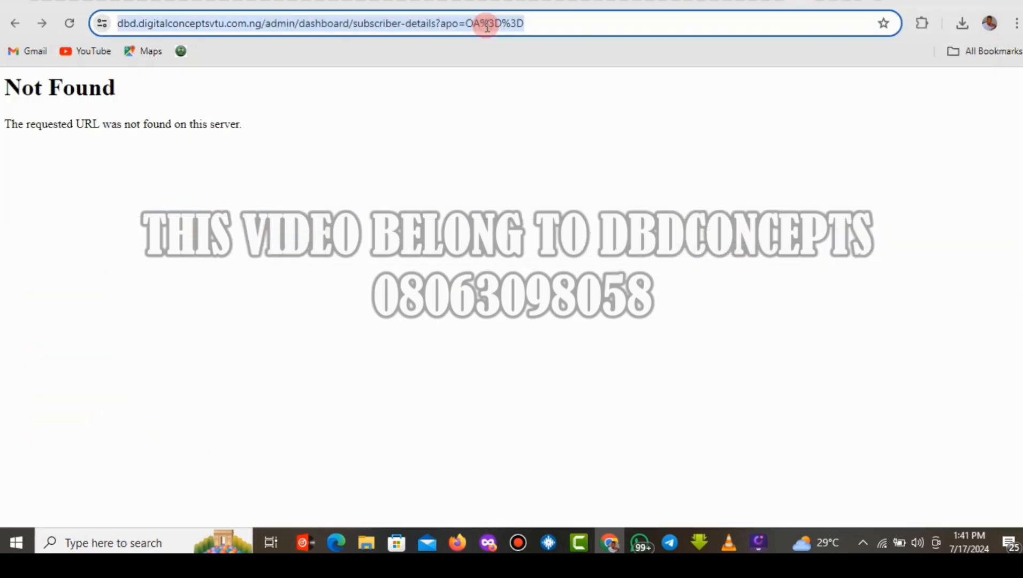
{"action": "key", "text": "BackSpace"}
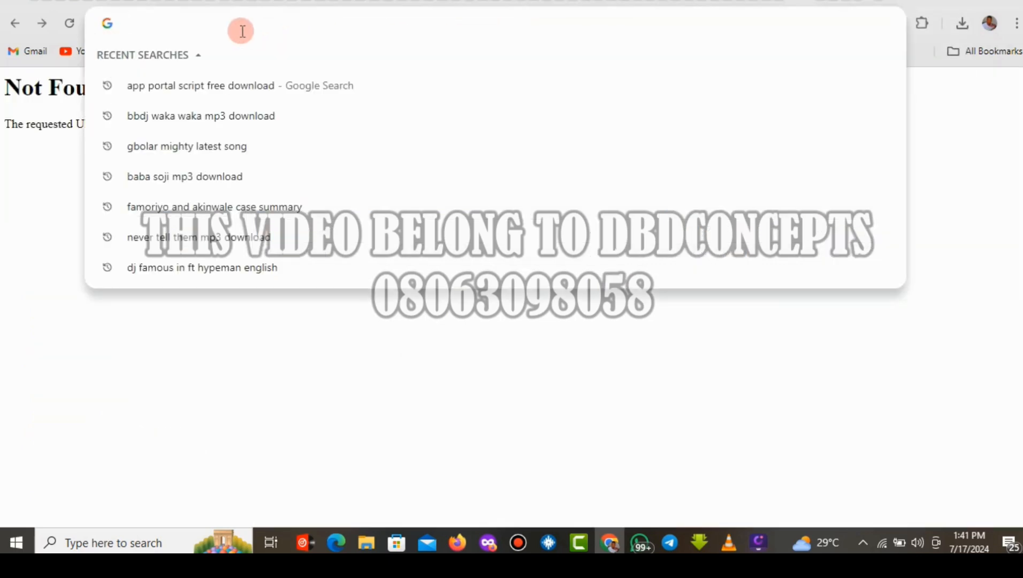
{"action": "right_click", "coordinate": [240, 34]}
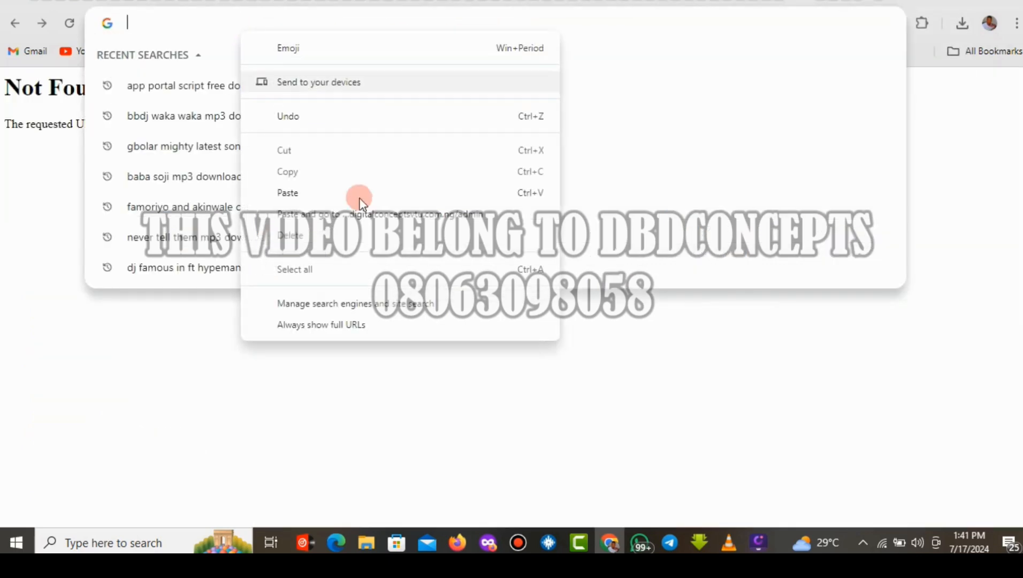
{"action": "left_click", "coordinate": [306, 193]}
{"action": "key", "text": "Return"}
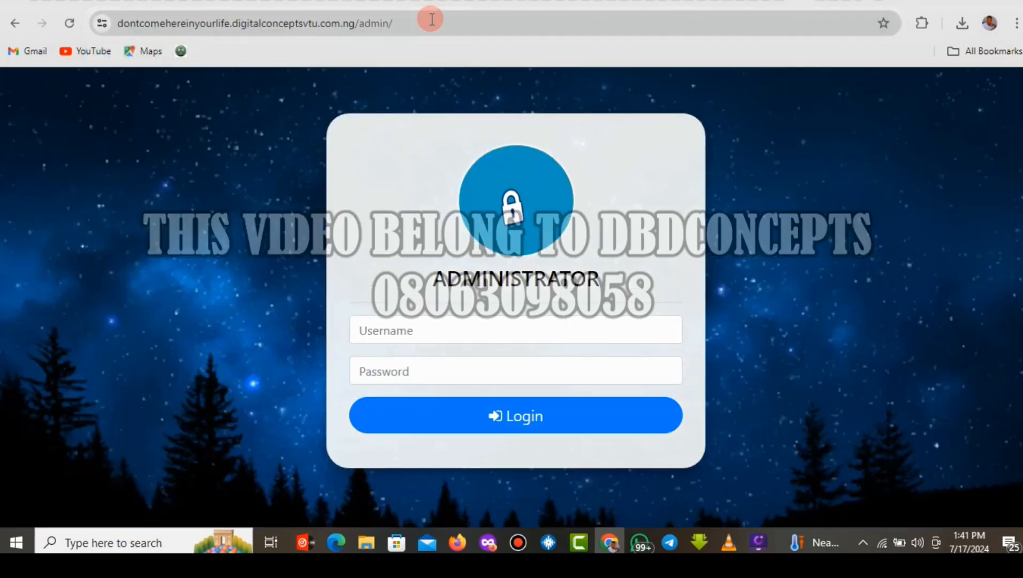
Log in with the administrator username and password and dismiss the login-successful alert.
{"action": "left_click", "coordinate": [389, 330]}
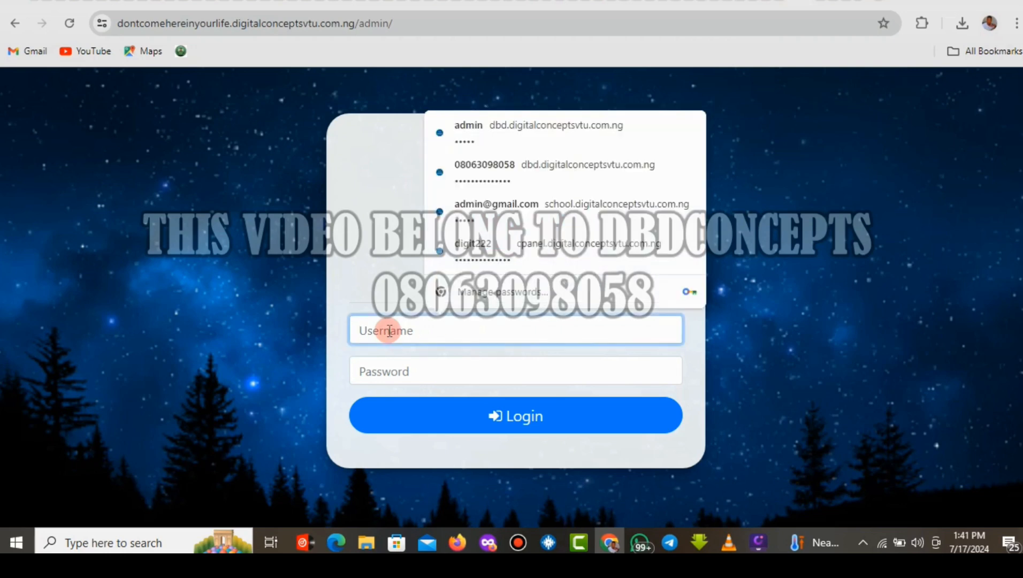
{"action": "type", "text": "admin"}
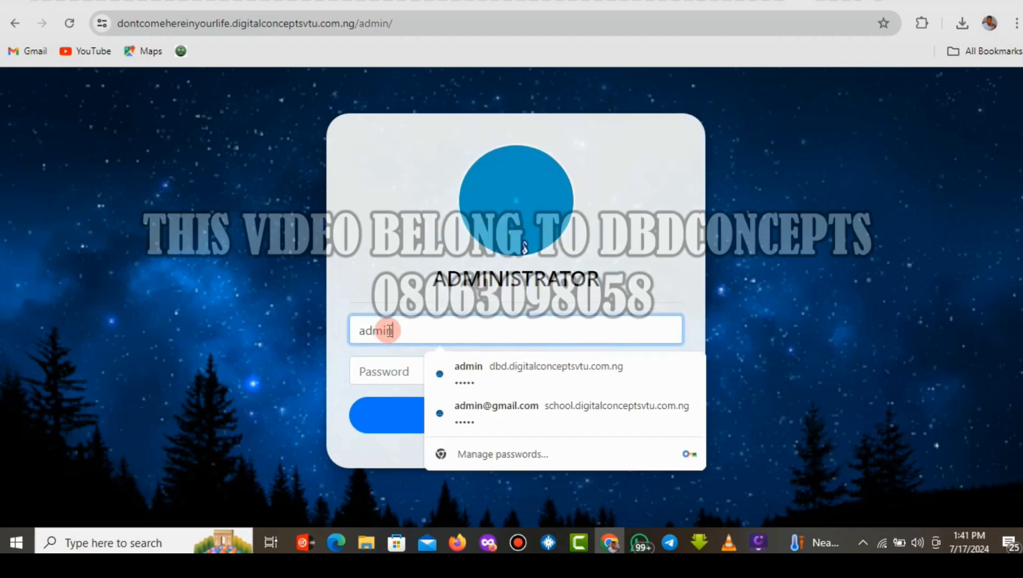
{"action": "left_click", "coordinate": [382, 369]}
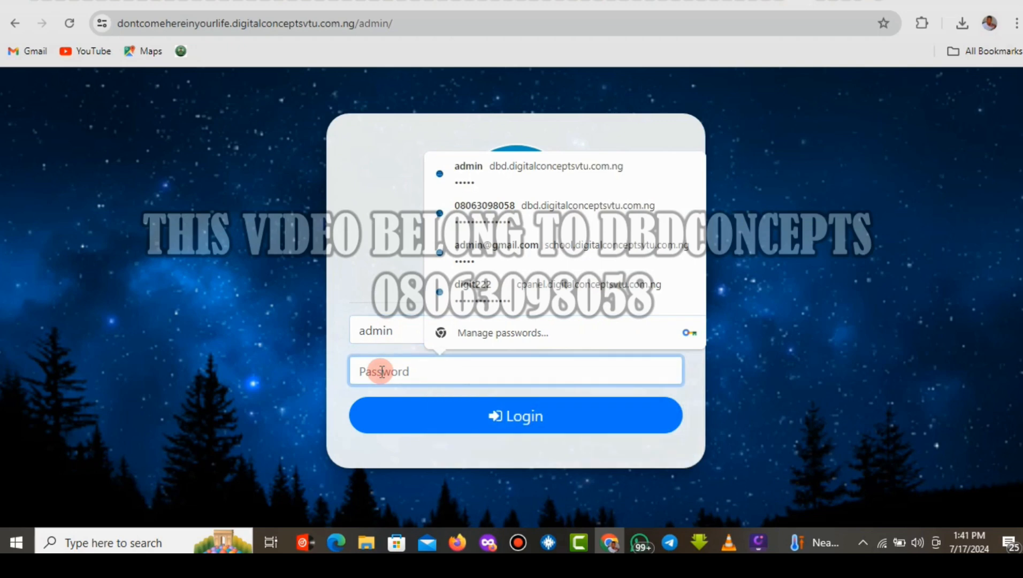
{"action": "type", "text": "admin"}
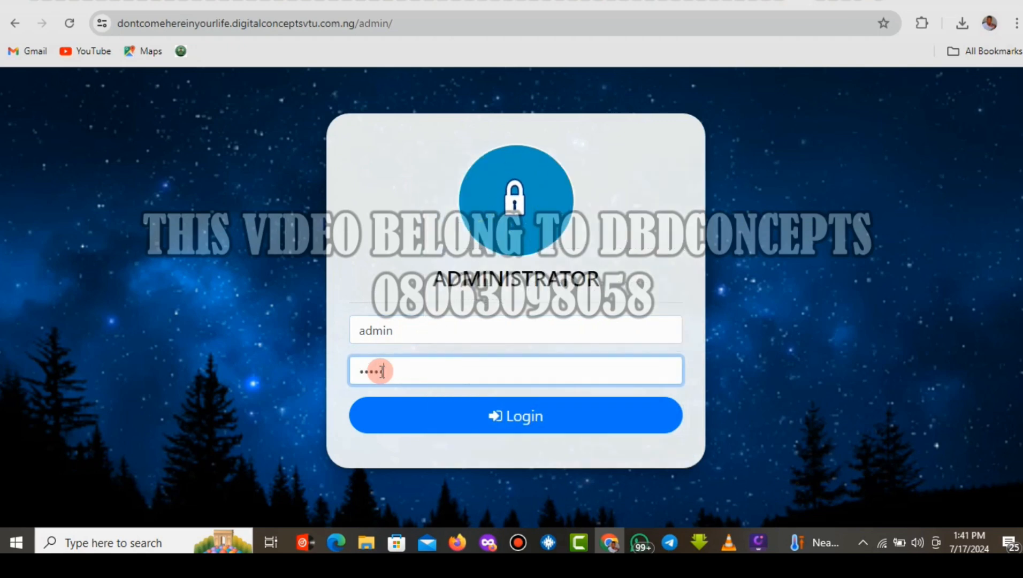
{"action": "left_click", "coordinate": [487, 417]}
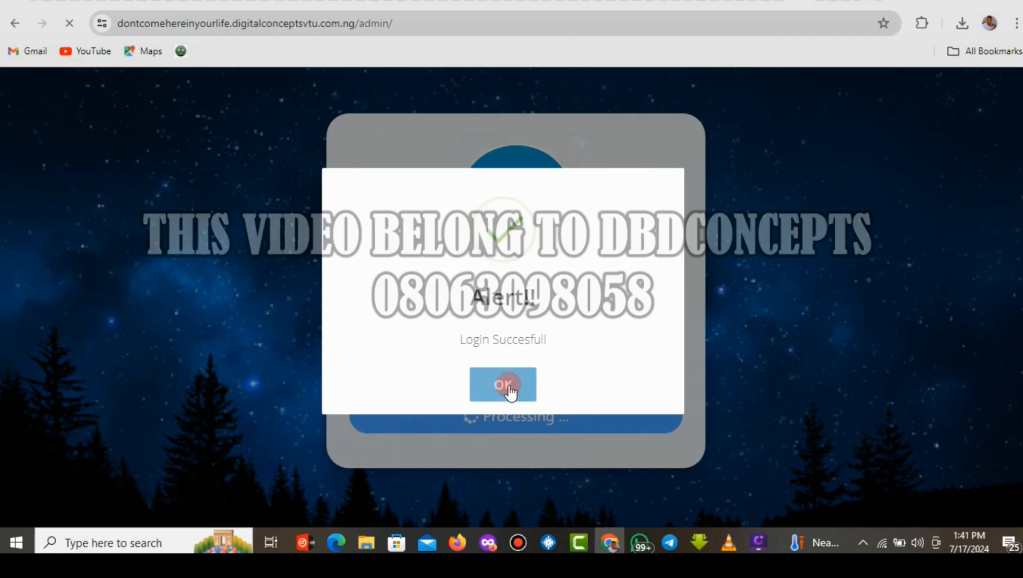
{"action": "left_click", "coordinate": [508, 384]}
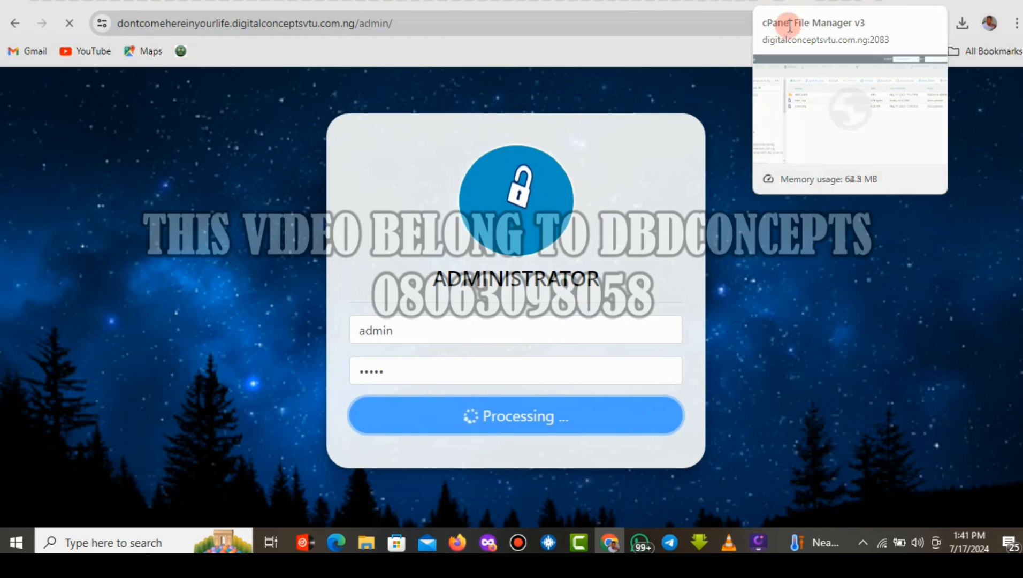
Return to the dashboard home showing the N100,000 user wallet and 1 subscriber.
{"action": "left_click", "coordinate": [779, 8]}
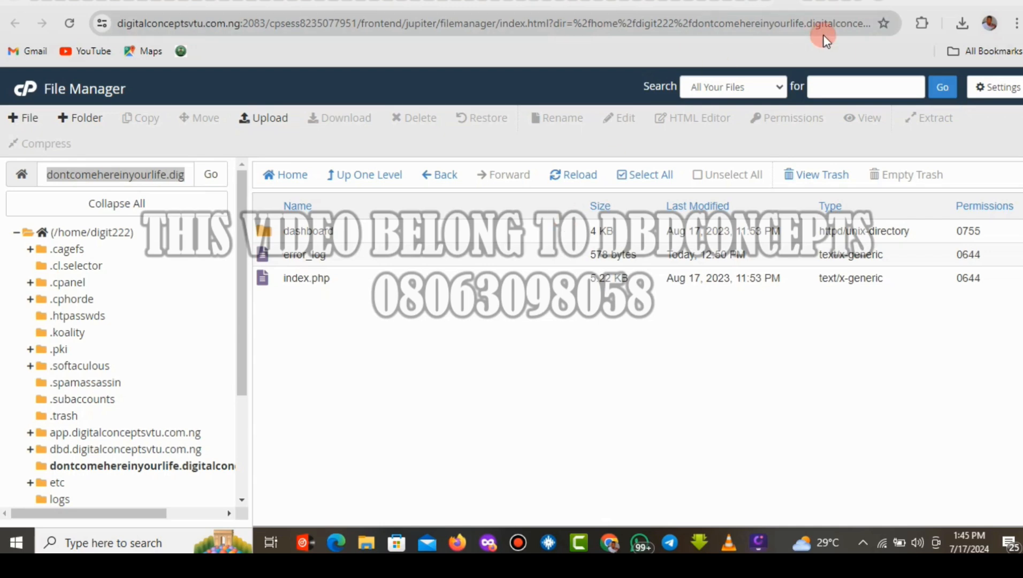
{"action": "left_click", "coordinate": [807, 3]}
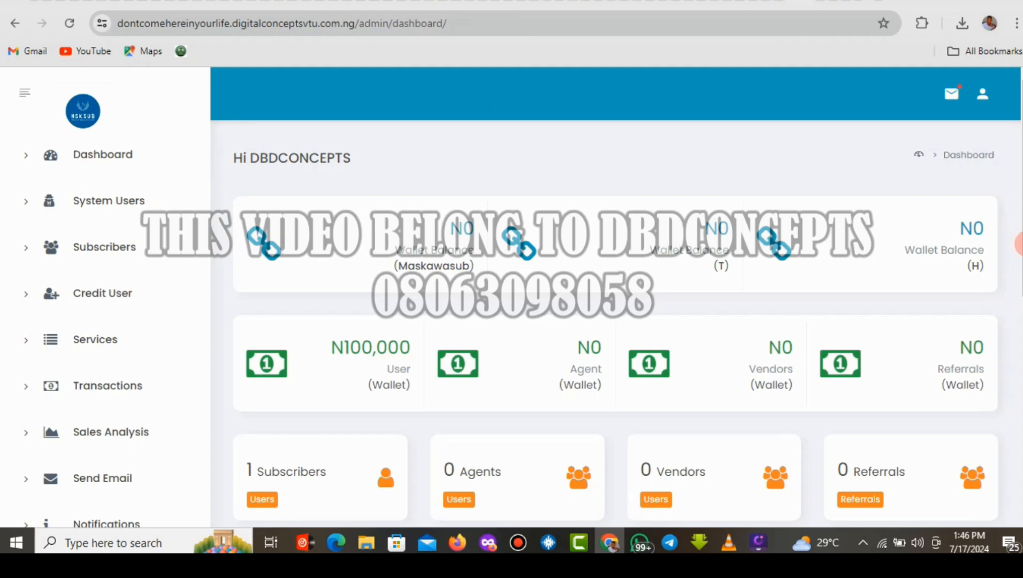
Scroll through the Manage API Settings form to the bottom and back to the top.
{"action": "scroll", "coordinate": [1016, 238], "scroll_direction": "down", "scroll_amount": 5}
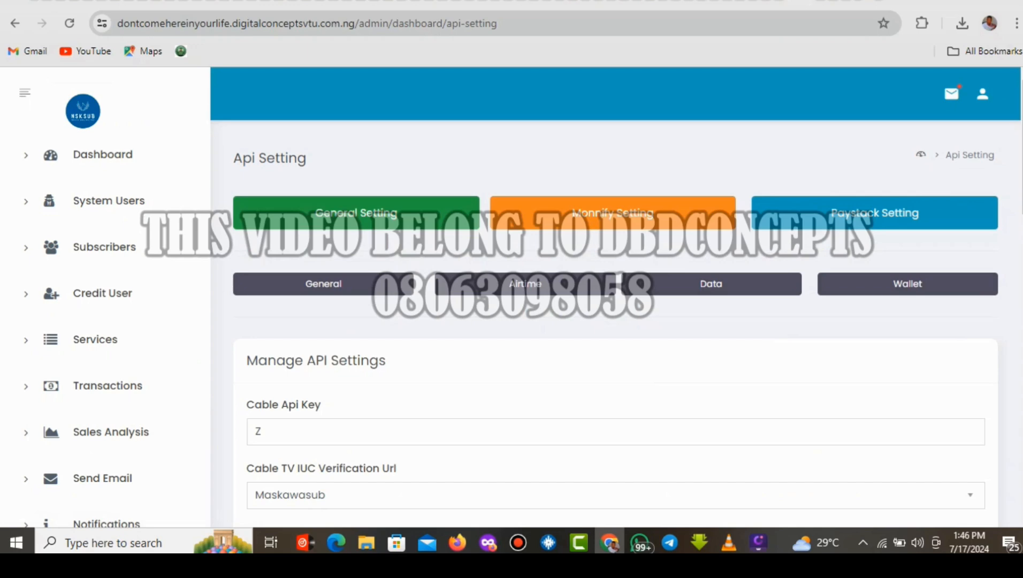
{"action": "scroll", "coordinate": [616, 297], "scroll_direction": "down", "scroll_amount": 10}
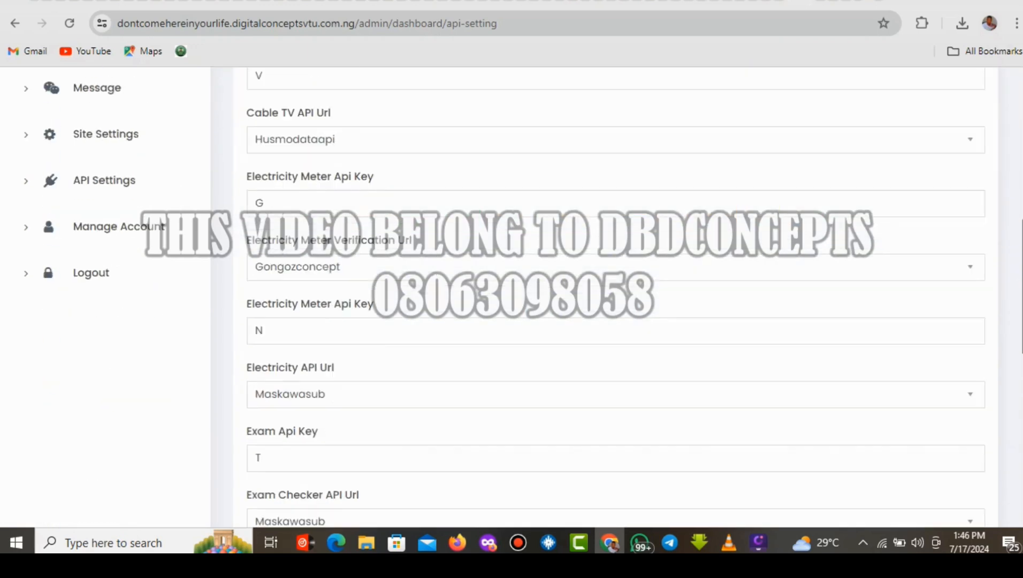
{"action": "scroll", "coordinate": [394, 447], "scroll_direction": "down", "scroll_amount": 6}
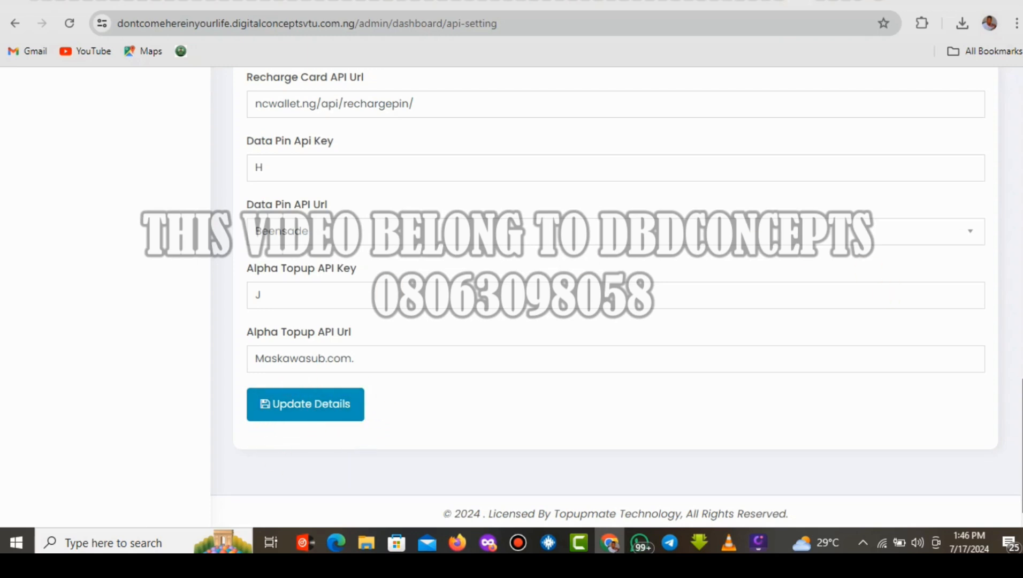
{"action": "left_click_drag", "start_coordinate": [1019, 400], "coordinate": [1019, 219]}
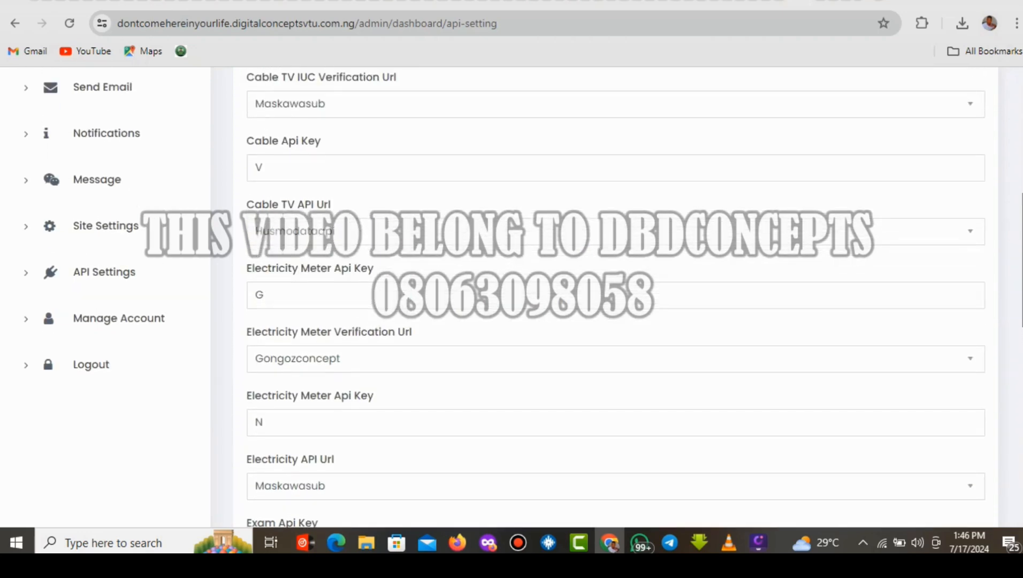
{"action": "left_click_drag", "start_coordinate": [1019, 219], "coordinate": [1018, 406]}
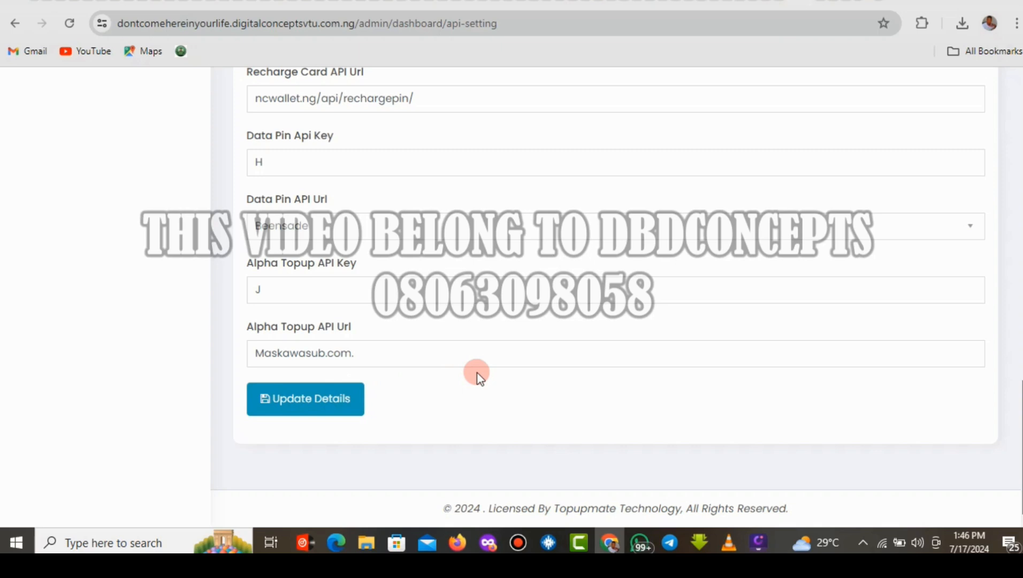
{"action": "left_click_drag", "start_coordinate": [1019, 399], "coordinate": [1019, 192]}
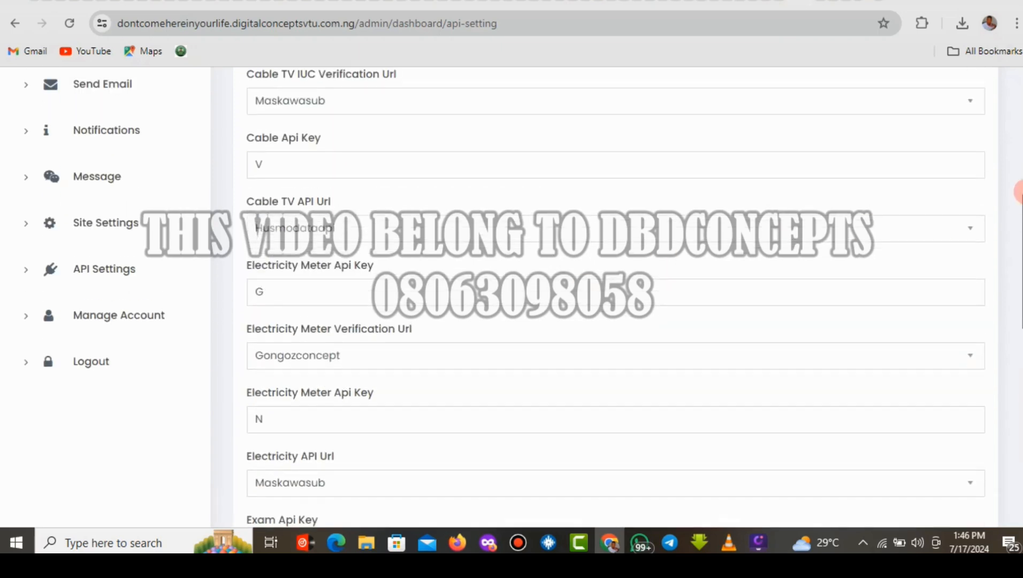
{"action": "scroll", "coordinate": [1016, 176], "scroll_direction": "up", "scroll_amount": 7}
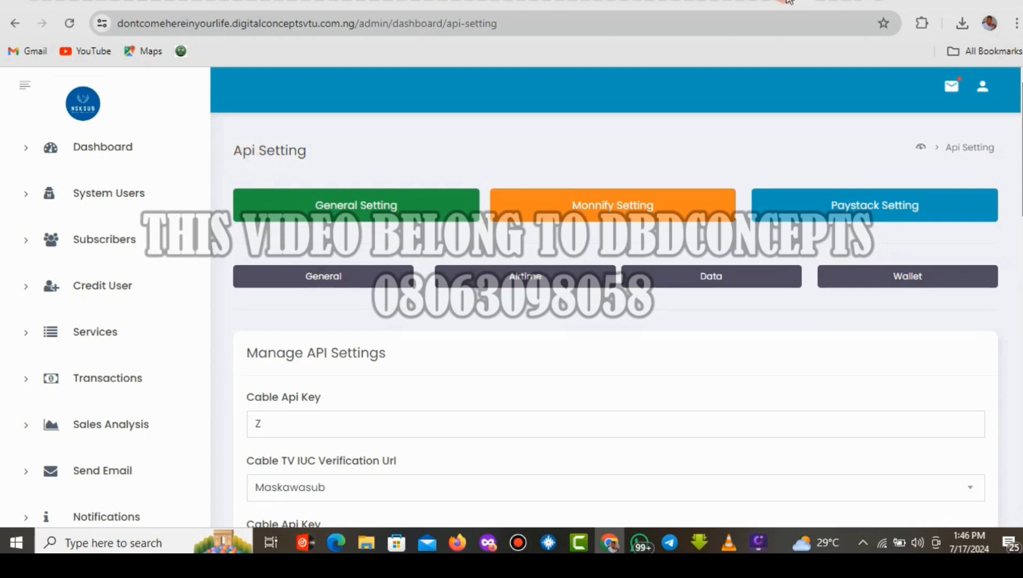
Open the dashboard folder, select api-setting.php and choose Edit to reach the encoding dialog.
{"action": "left_click", "coordinate": [777, 3]}
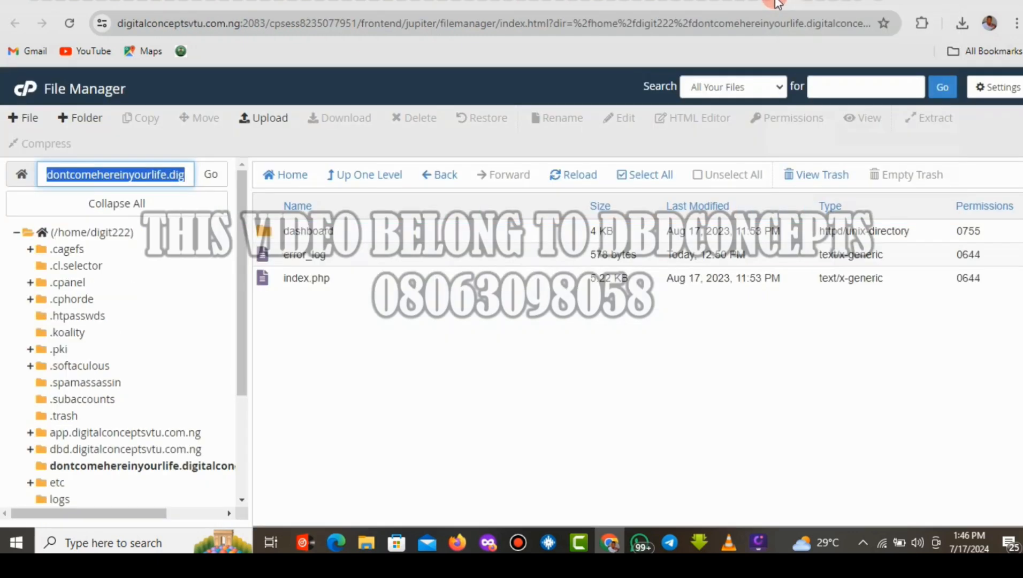
{"action": "double_click", "coordinate": [373, 229]}
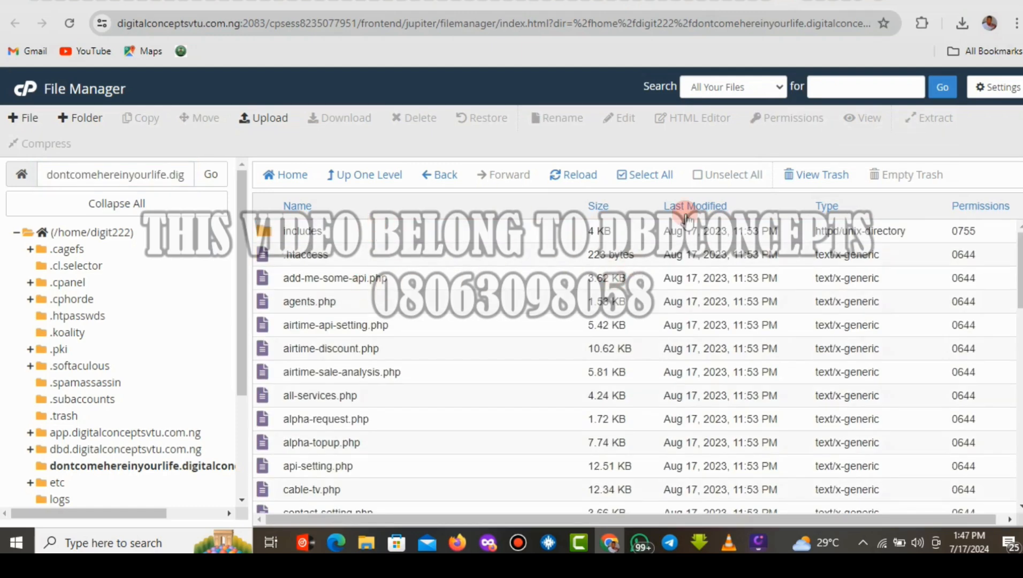
{"action": "left_click_drag", "start_coordinate": [1018, 270], "coordinate": [1019, 320]}
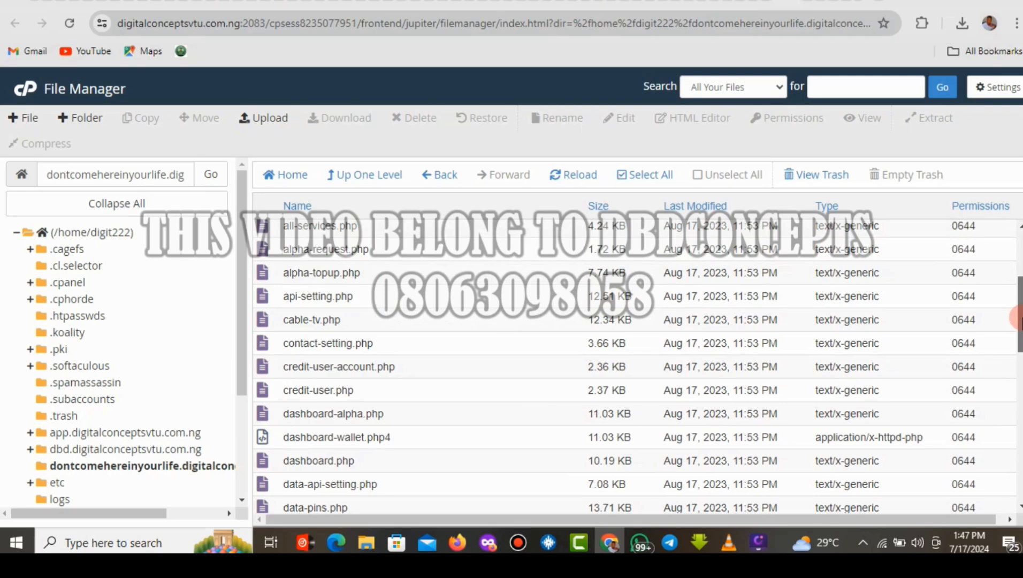
{"action": "left_click", "coordinate": [401, 299]}
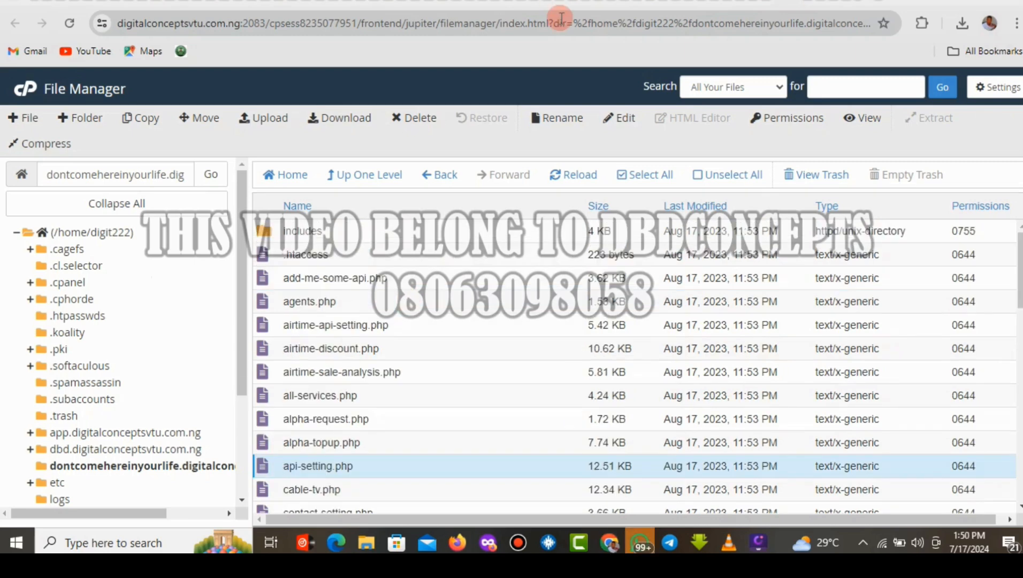
{"action": "right_click", "coordinate": [394, 469]}
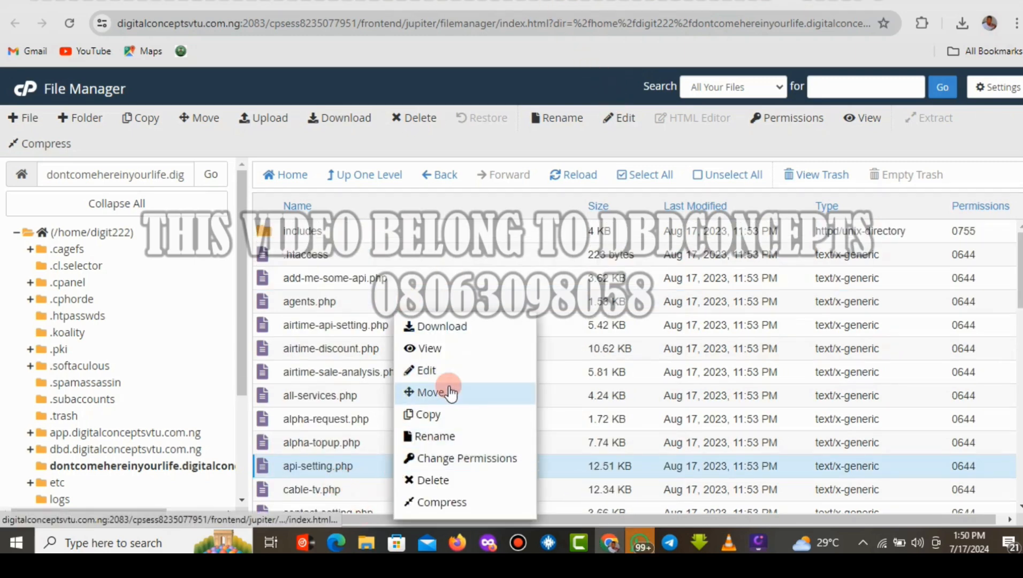
{"action": "left_click", "coordinate": [439, 371]}
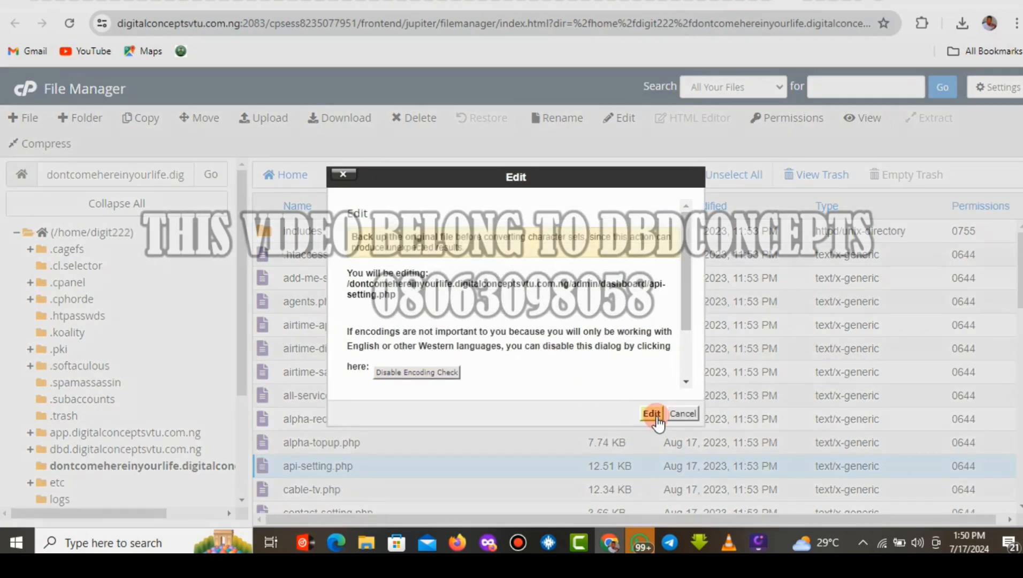
Open api-setting.php in the editor and search 'update' to find the Update Details button on line 203.
{"action": "left_click", "coordinate": [651, 413]}
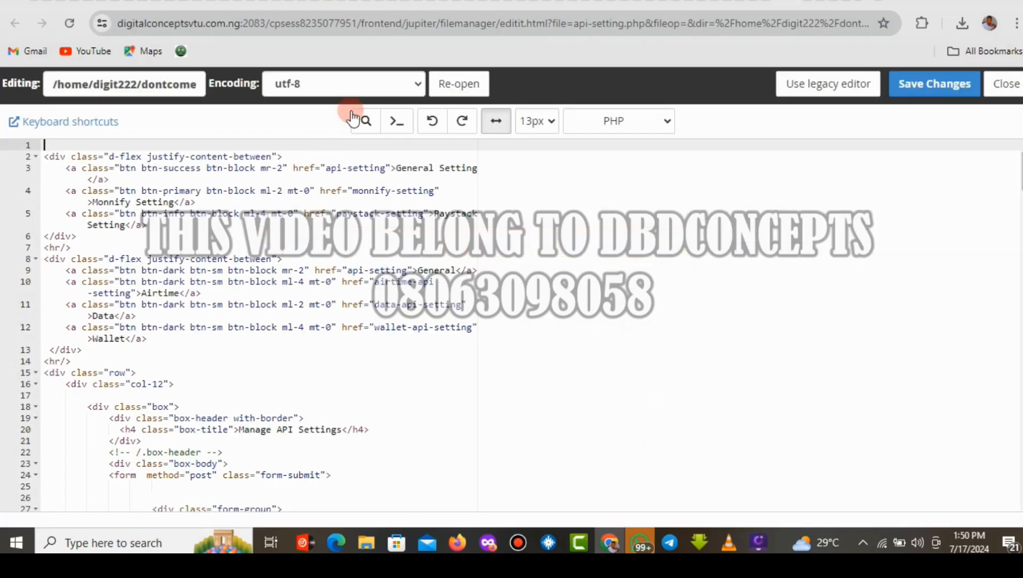
{"action": "left_click", "coordinate": [366, 124]}
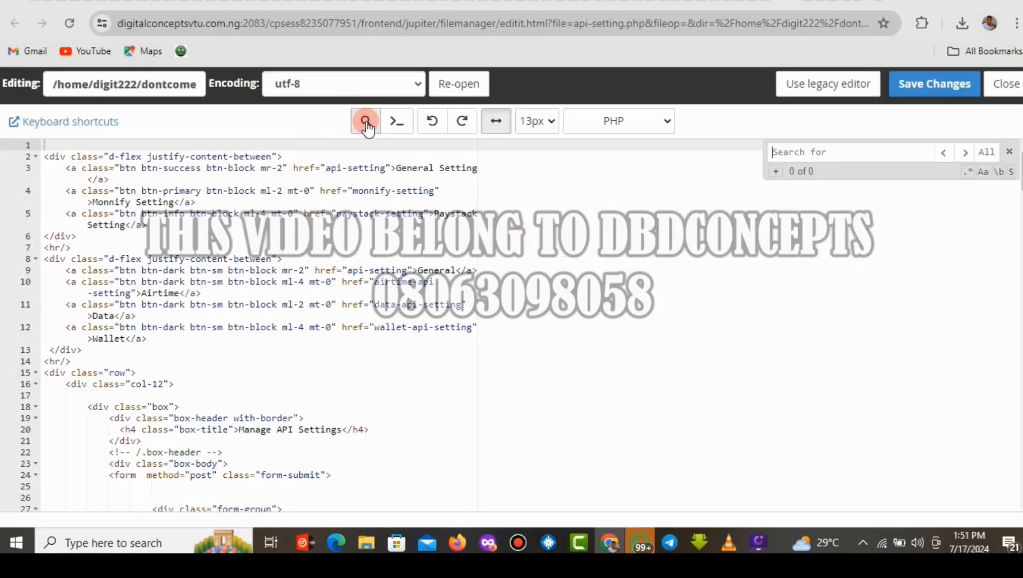
{"action": "left_click", "coordinate": [788, 153]}
{"action": "type", "text": "u"}
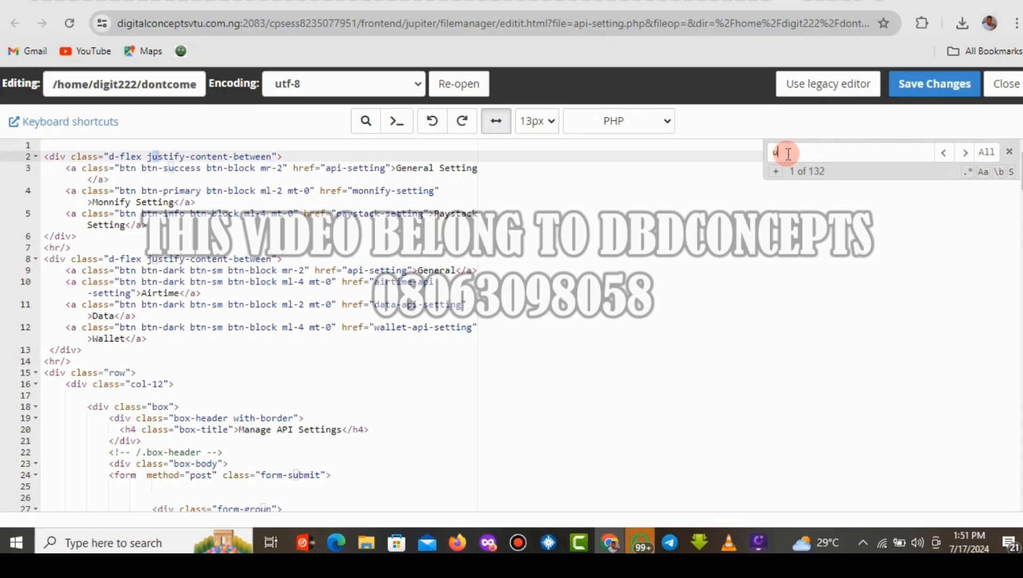
{"action": "type", "text": "pd"}
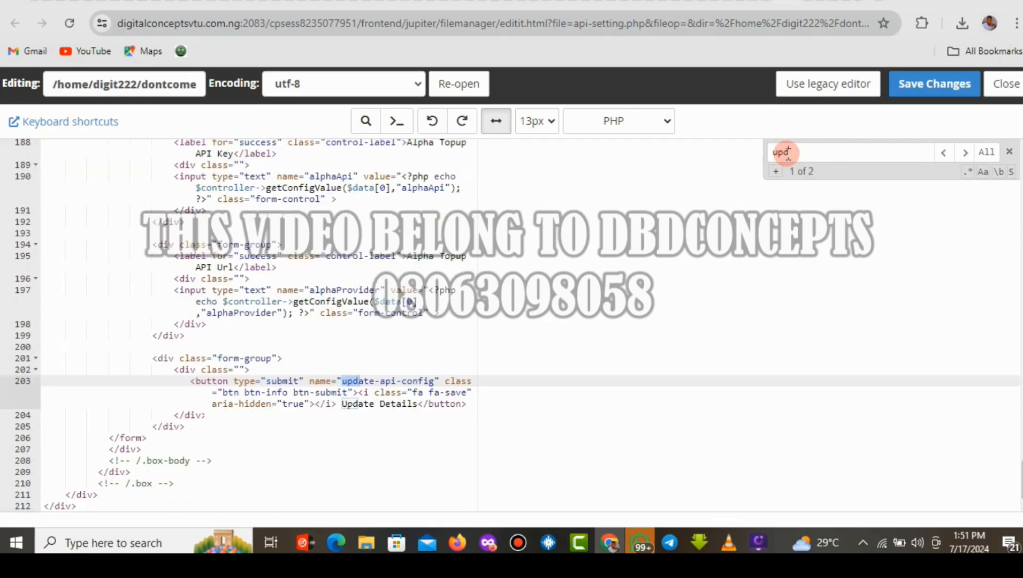
{"action": "type", "text": "ate"}
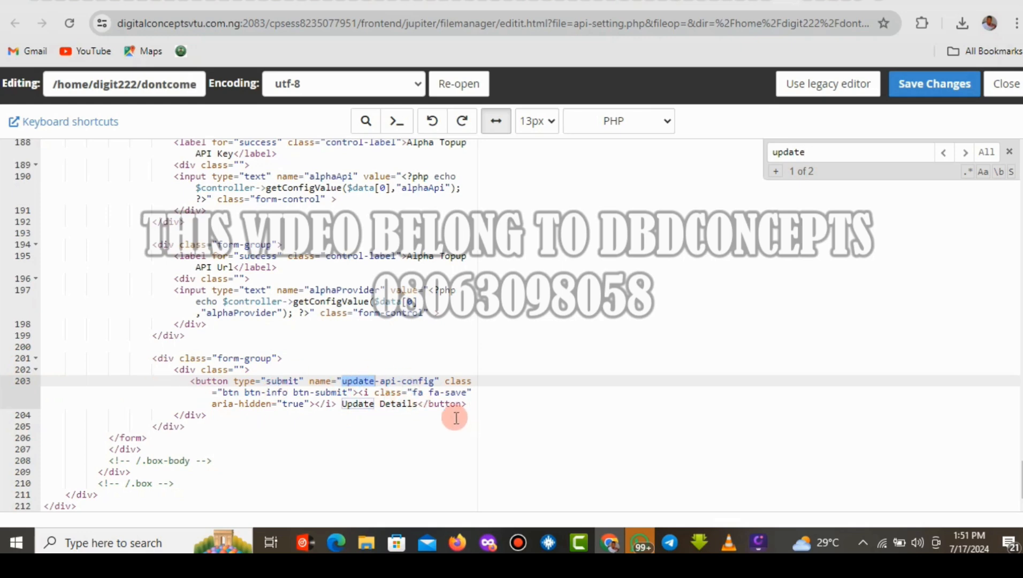
{"action": "left_click_drag", "start_coordinate": [467, 403], "coordinate": [292, 381]}
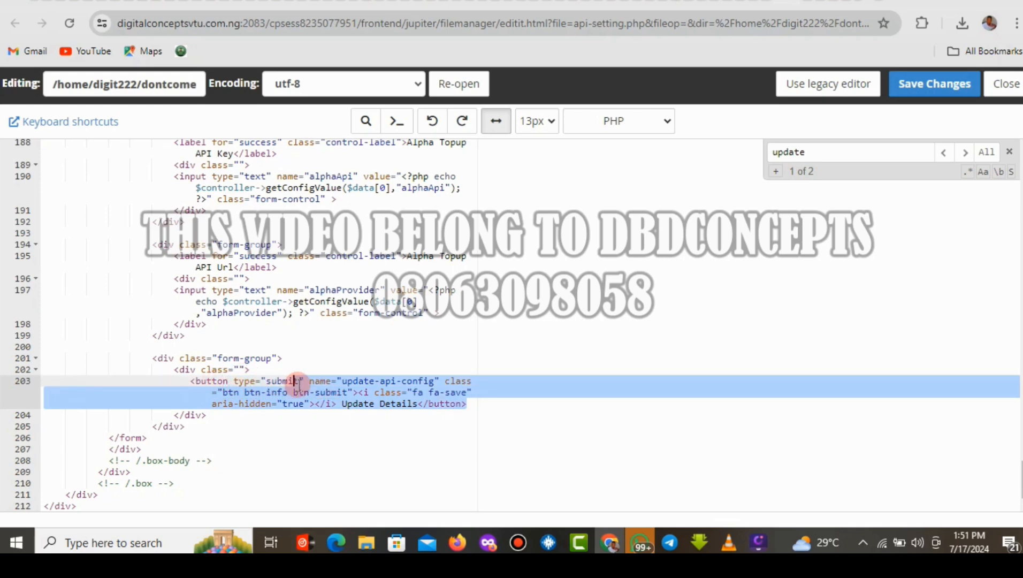
{"action": "left_click", "coordinate": [372, 436]}
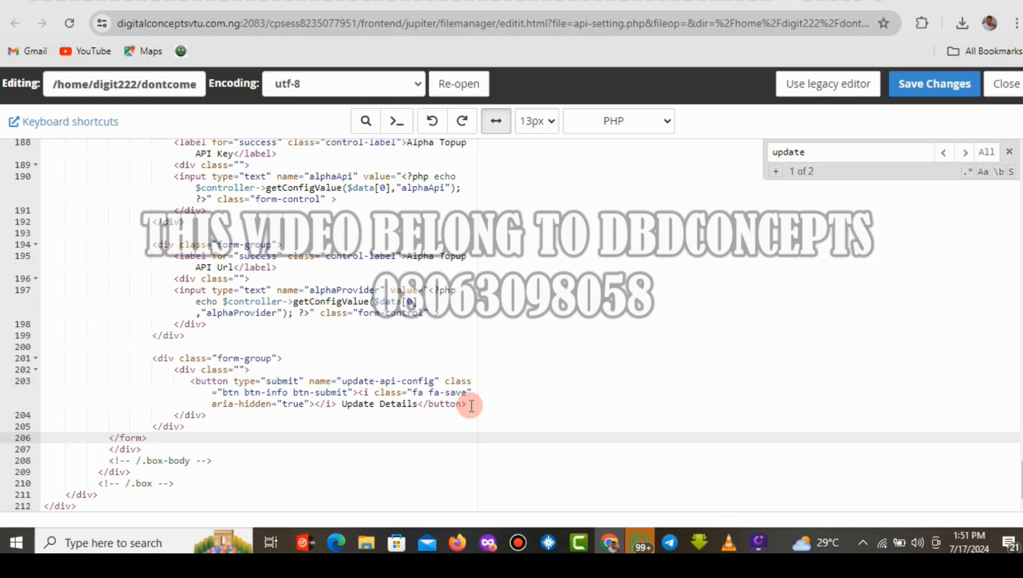
Append 'jgf' to the Alpha Topup API Url, making it Maskawasub.com.jgf, and save the settings.
{"action": "left_click", "coordinate": [805, 3]}
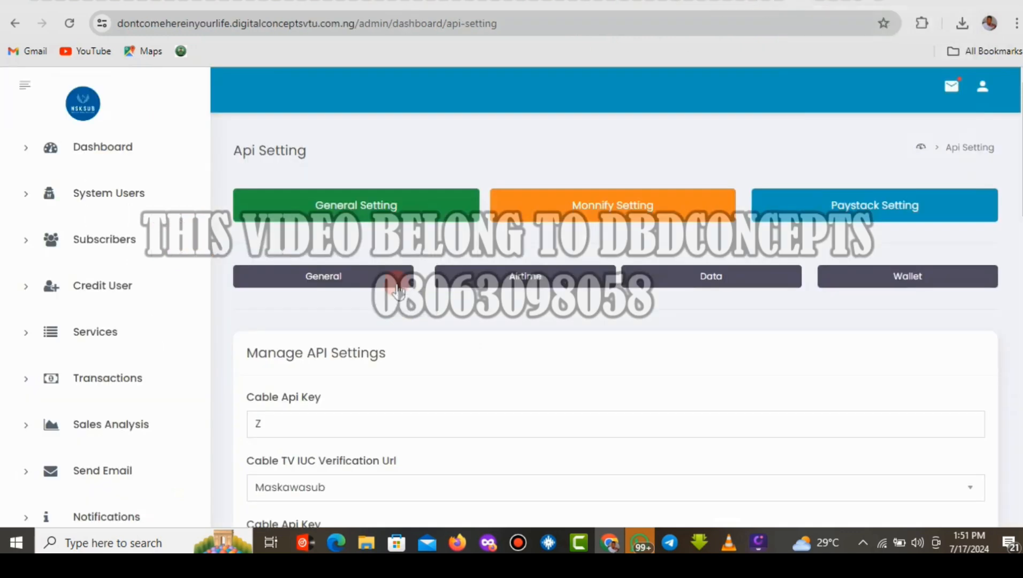
{"action": "left_click_drag", "start_coordinate": [1022, 134], "coordinate": [1022, 431]}
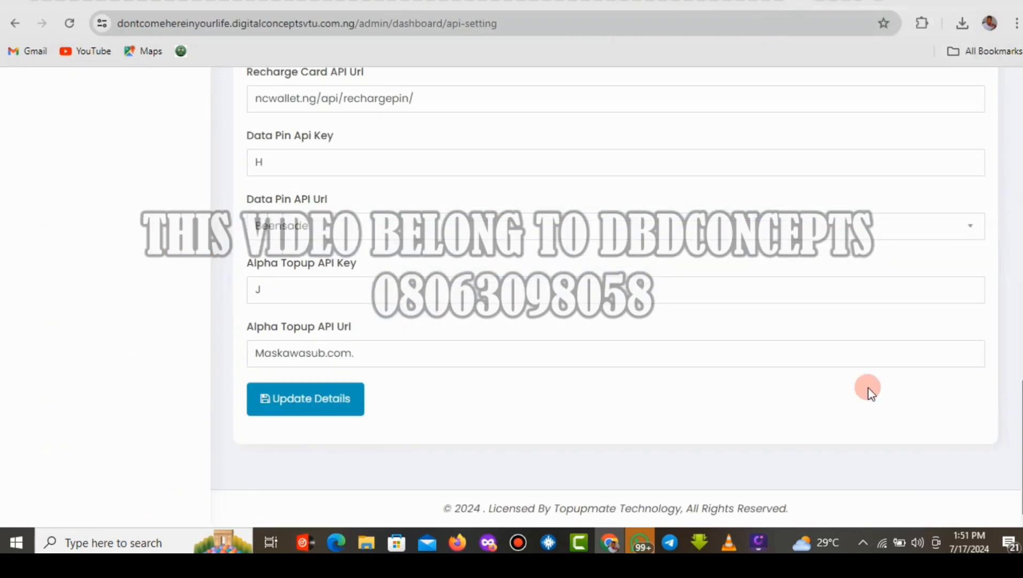
{"action": "left_click", "coordinate": [377, 362]}
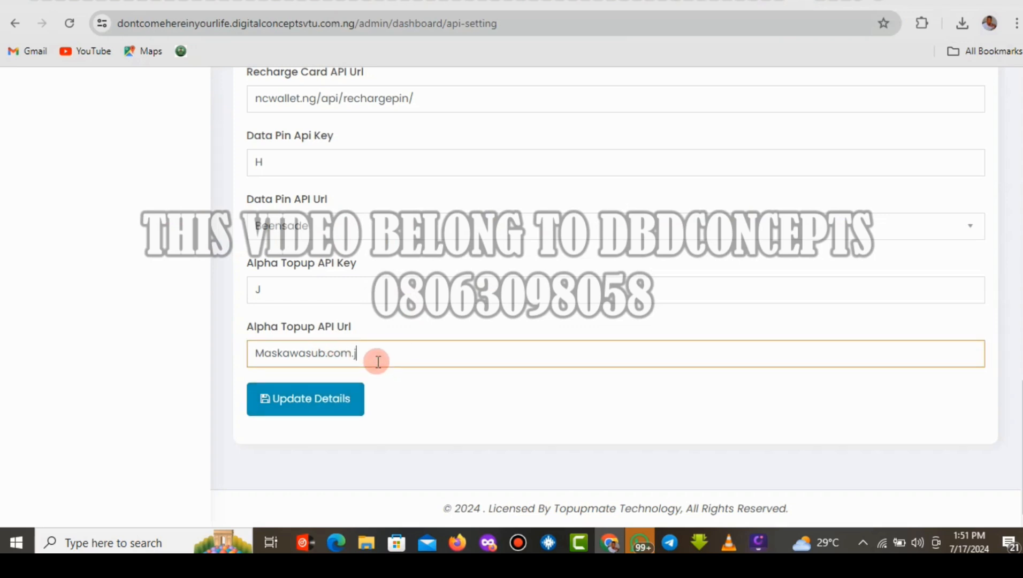
{"action": "type", "text": "jgf"}
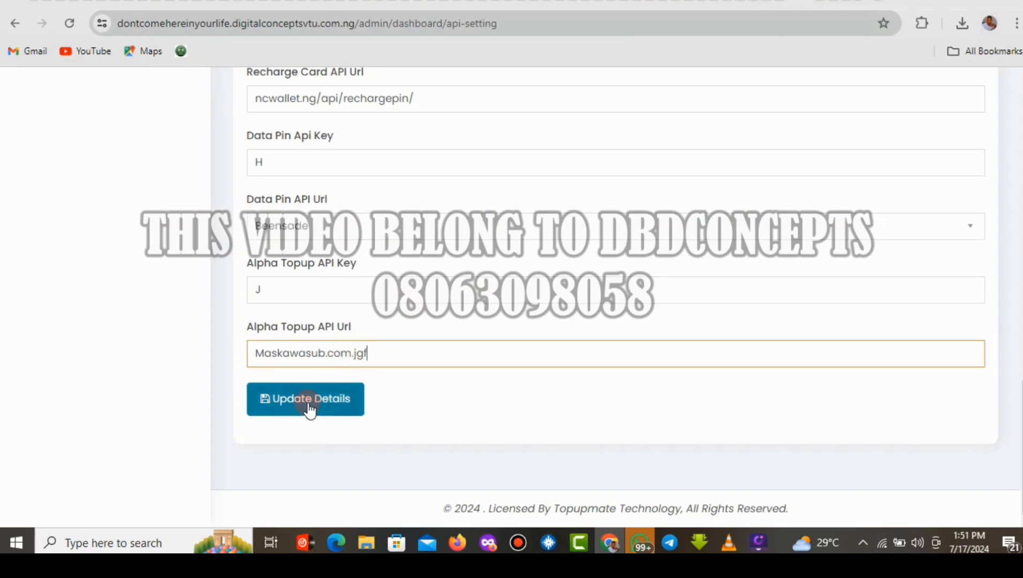
{"action": "left_click", "coordinate": [309, 404]}
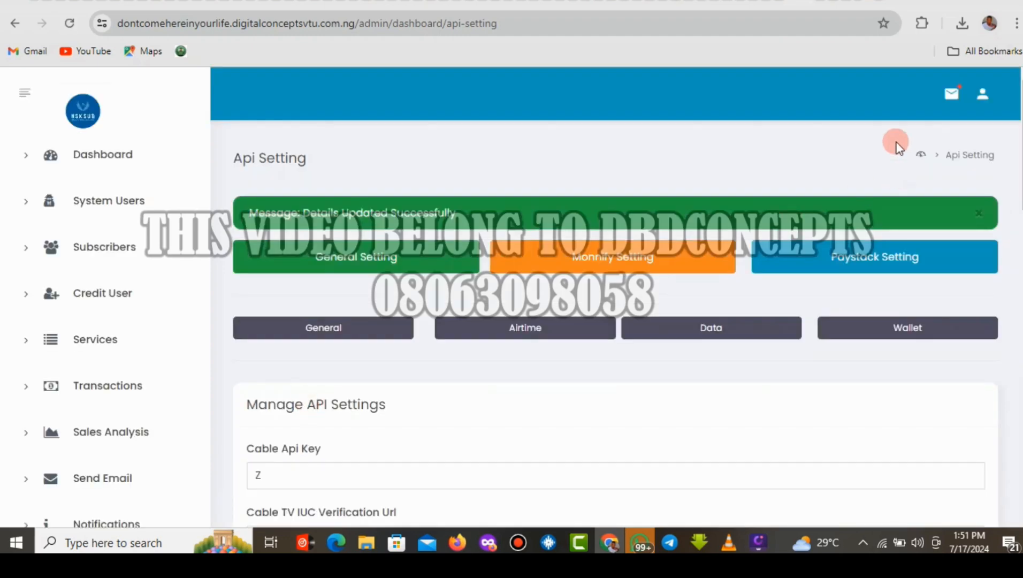
{"action": "left_click_drag", "start_coordinate": [1022, 138], "coordinate": [1021, 444]}
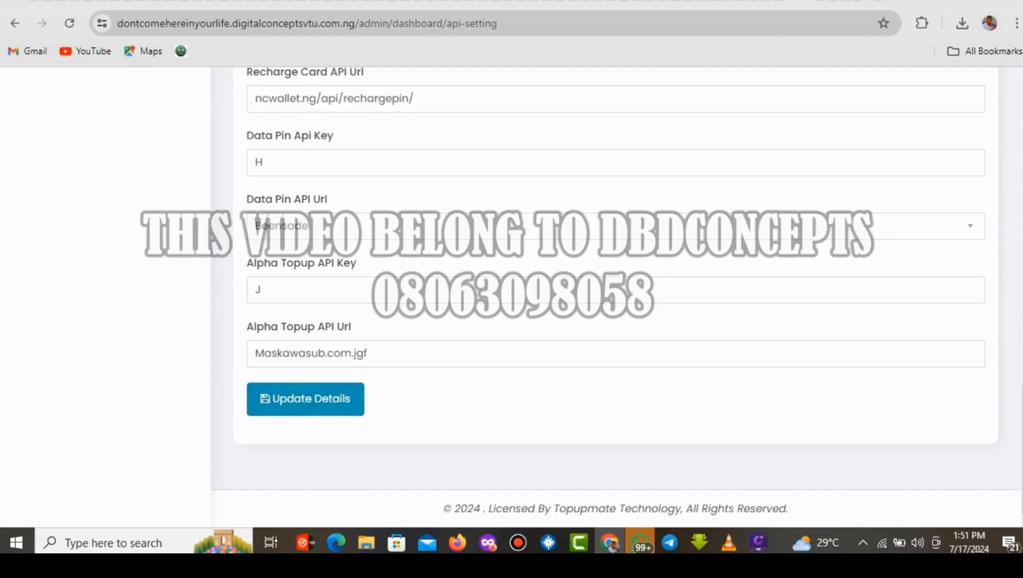
{"action": "left_click", "coordinate": [778, 0]}
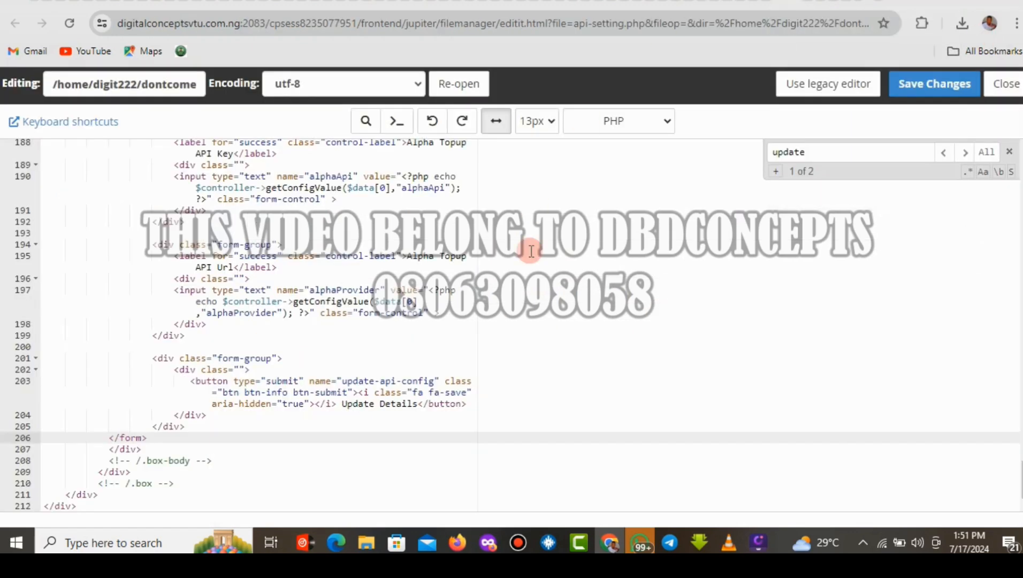
Add the disabled attribute to the <button> tag on line 203 and save api-setting.php.
{"action": "left_click", "coordinate": [228, 380]}
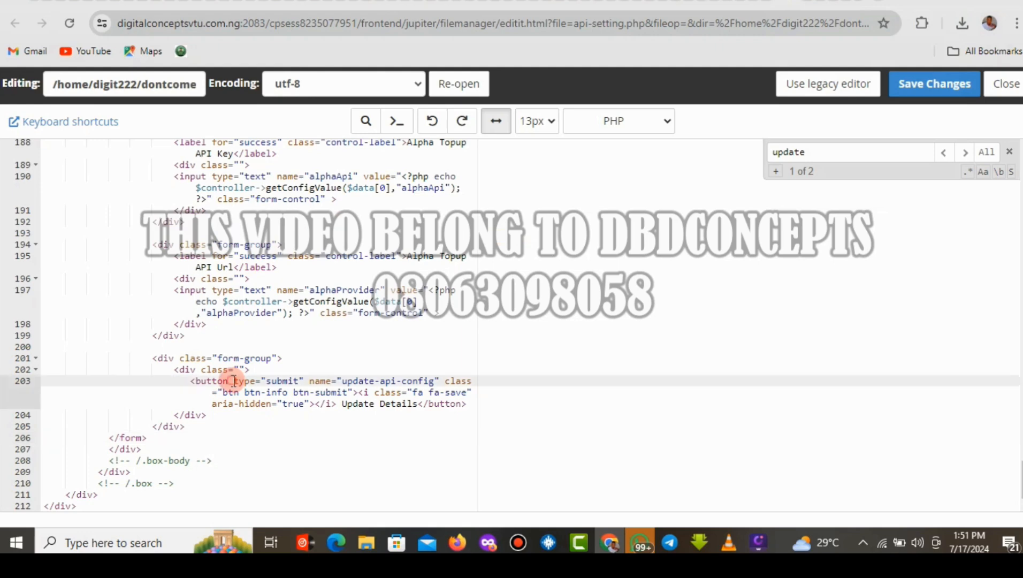
{"action": "left_click", "coordinate": [233, 380]}
{"action": "type", "text": "cl"}
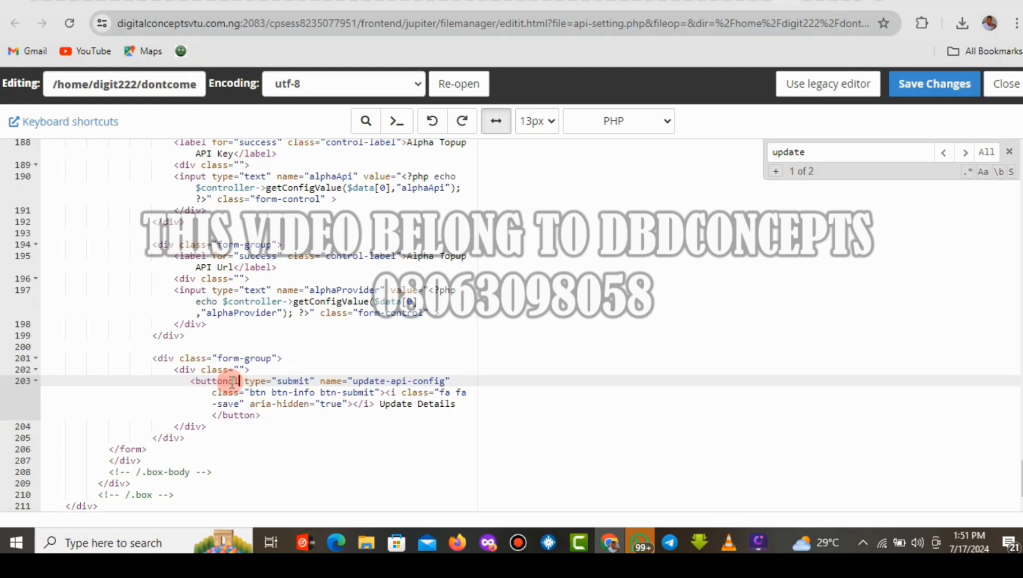
{"action": "key", "text": "BackSpace"}
{"action": "key", "text": "BackSpace"}
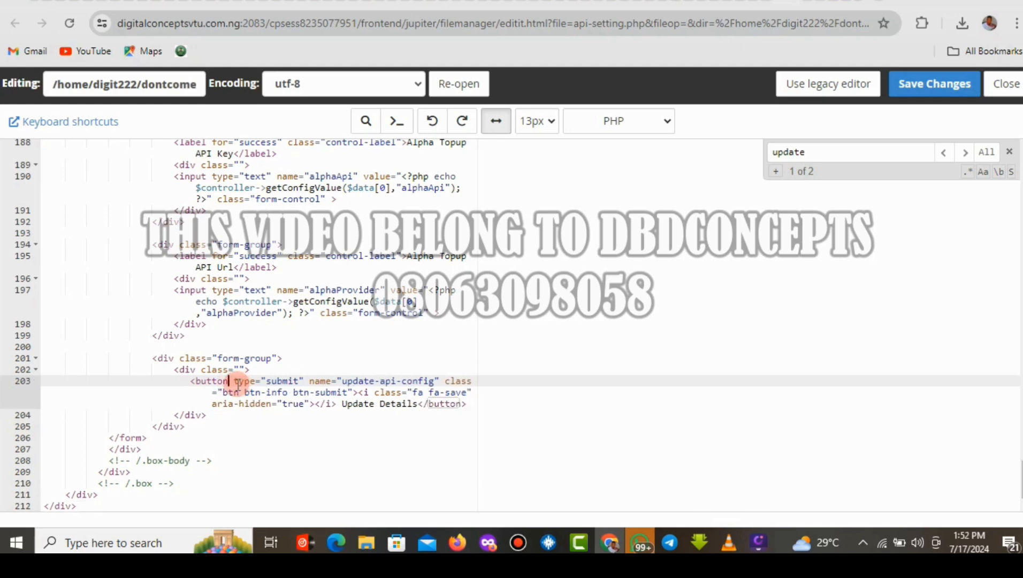
{"action": "key", "text": "Right"}
{"action": "type", "text": "disa"}
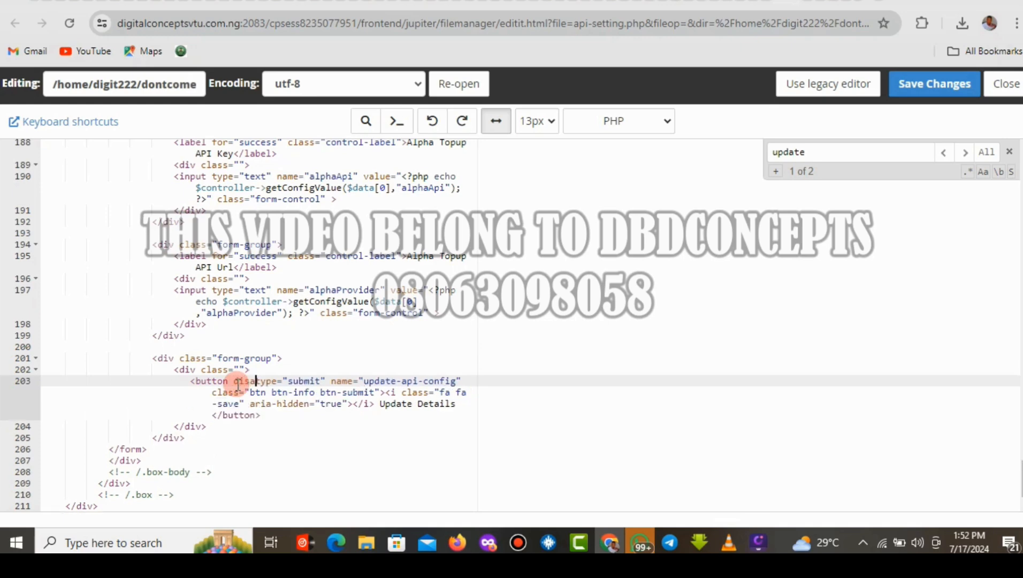
{"action": "type", "text": "b"}
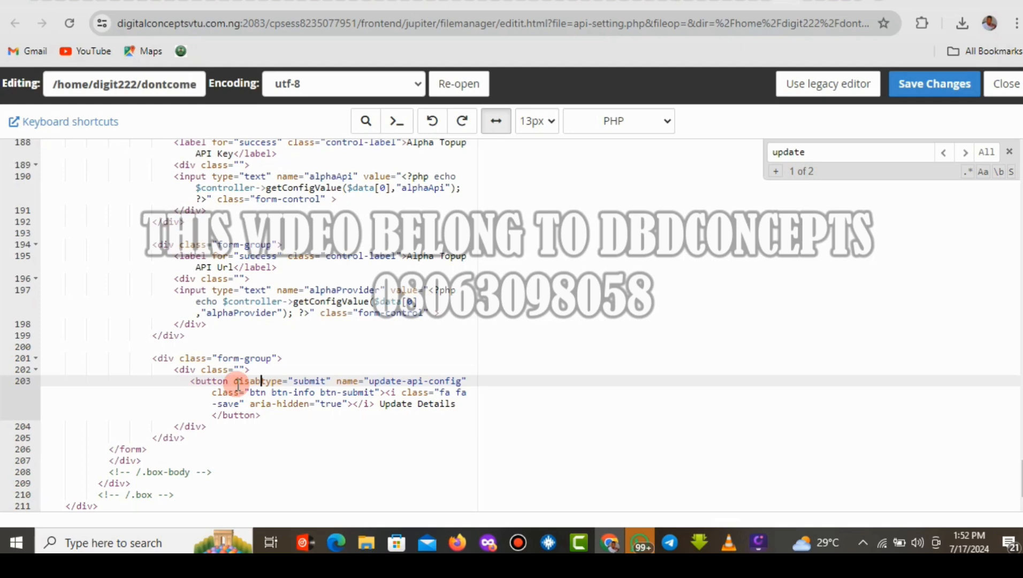
{"action": "type", "text": "le"}
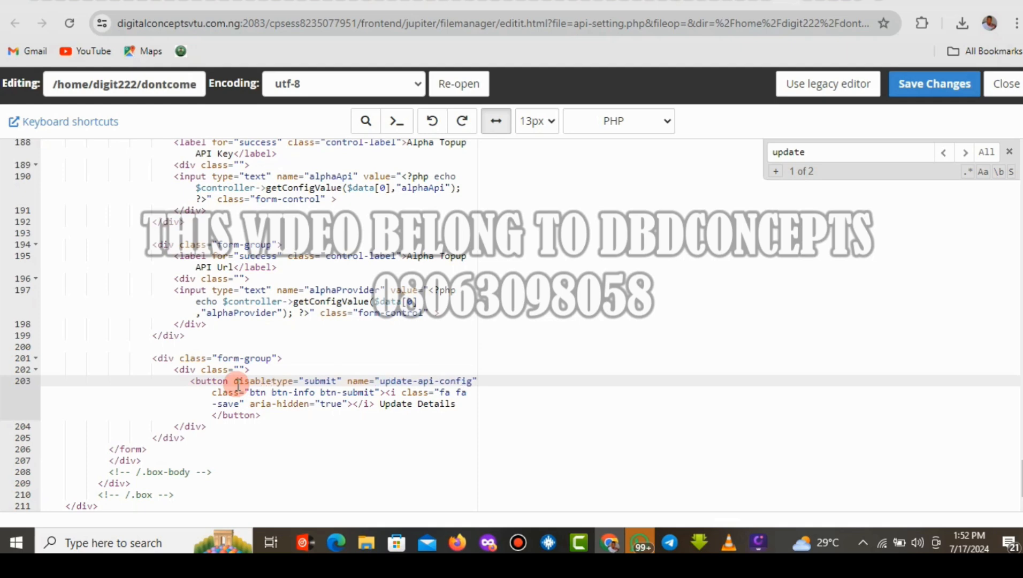
{"action": "key", "text": "BackSpace"}
{"action": "type", "text": "d"}
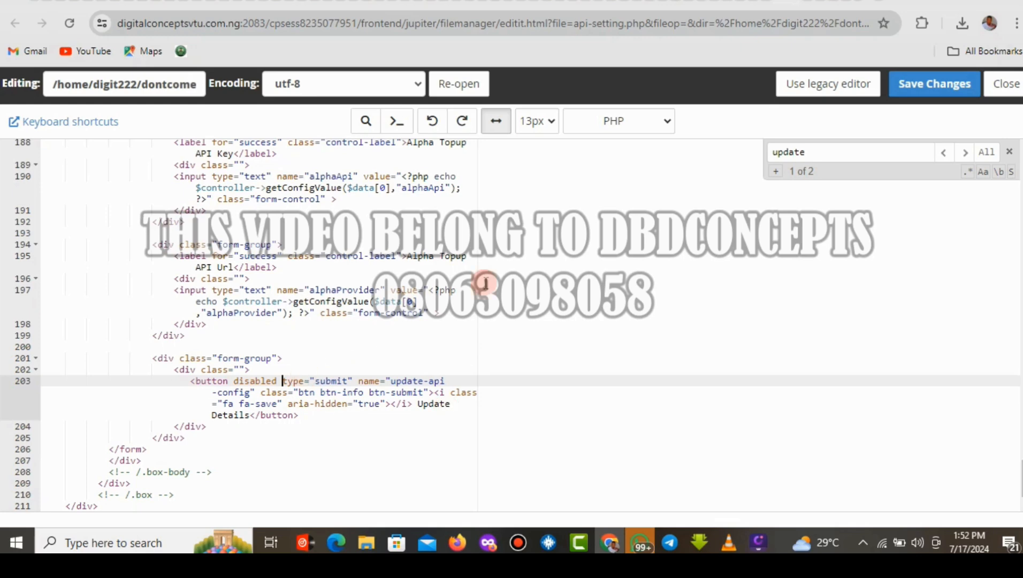
{"action": "left_click", "coordinate": [929, 89]}
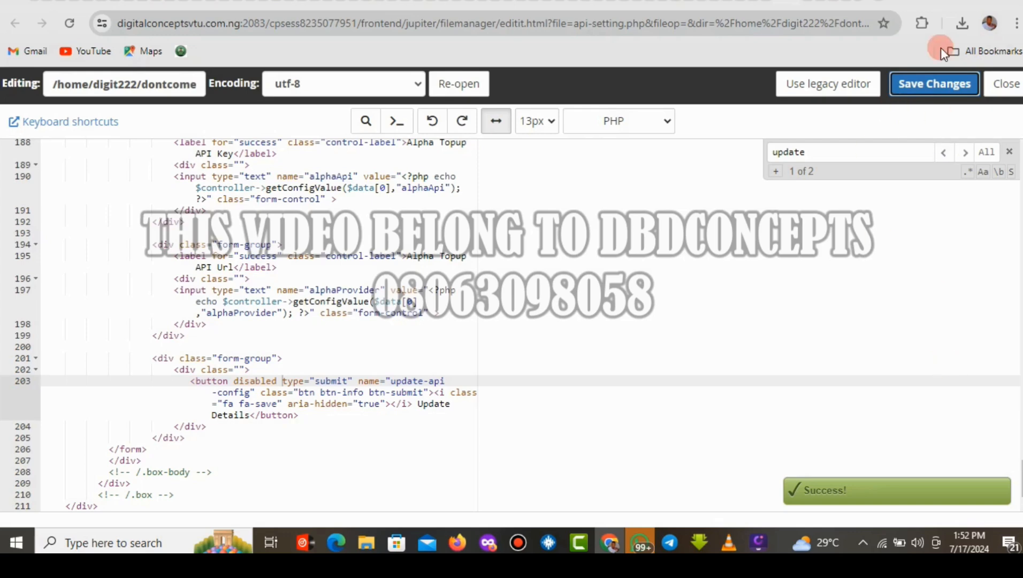
{"action": "left_click", "coordinate": [805, 2]}
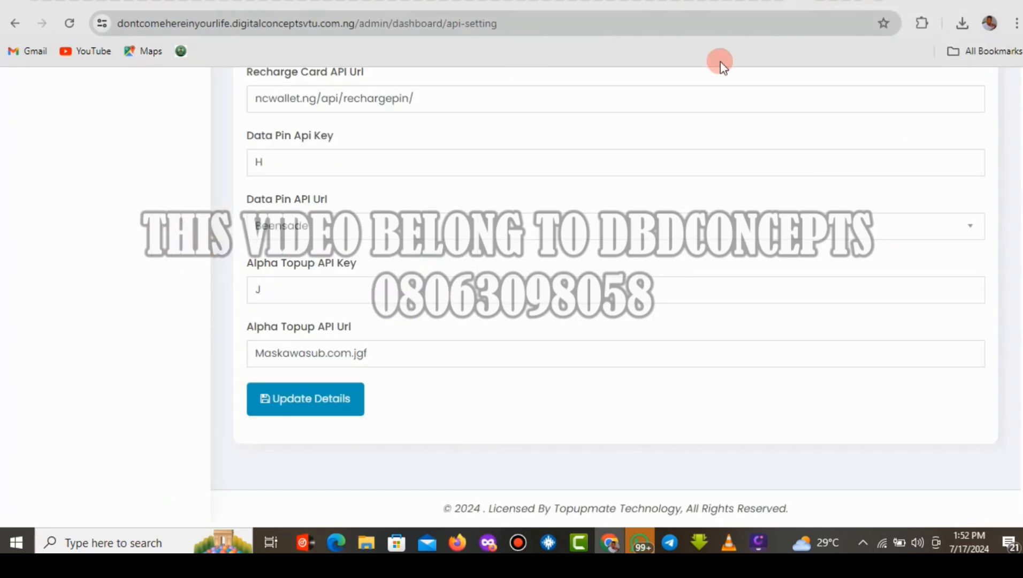
Reload the Api Setting page, trim the Alpha Topup API Url and submit Update Details.
{"action": "scroll", "coordinate": [1016, 353], "scroll_direction": "up", "scroll_amount": 15}
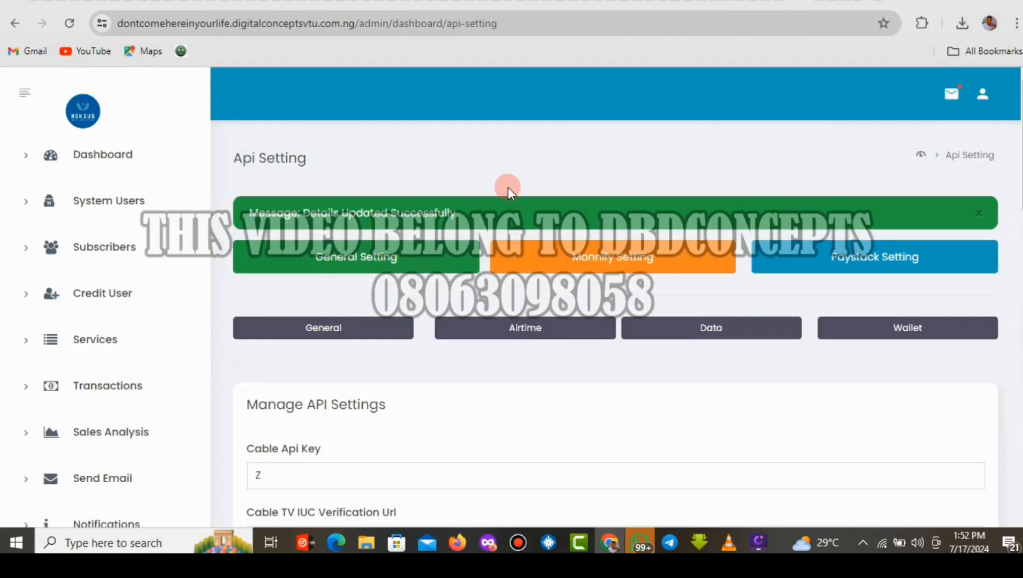
{"action": "left_click", "coordinate": [69, 24]}
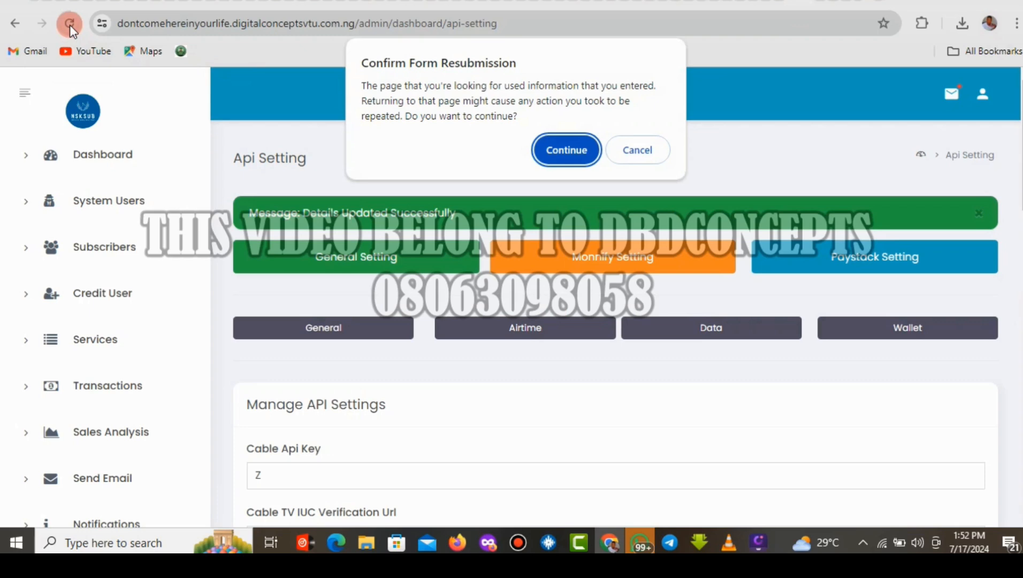
{"action": "left_click", "coordinate": [567, 150]}
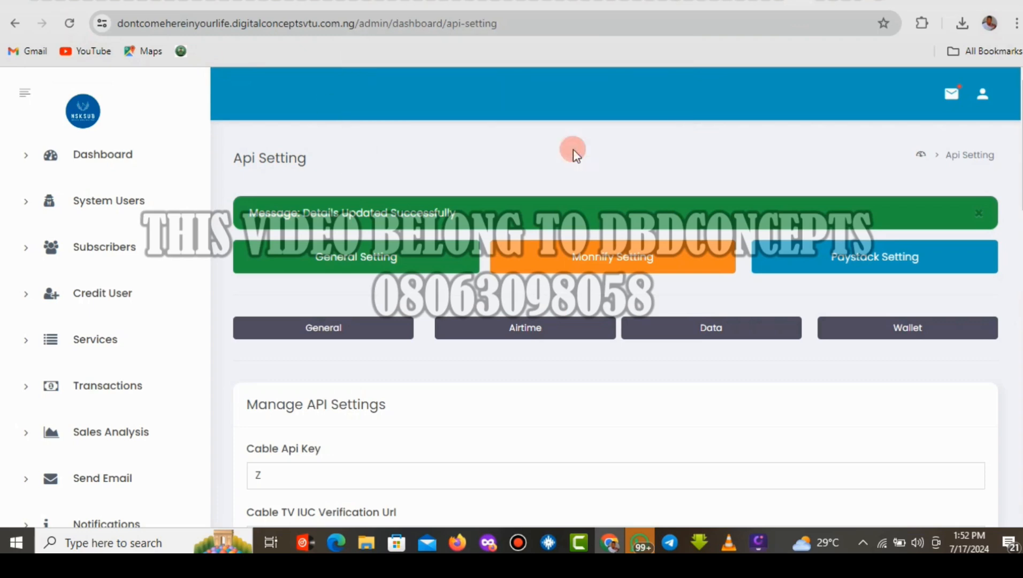
{"action": "left_click_drag", "start_coordinate": [1019, 160], "coordinate": [1019, 463]}
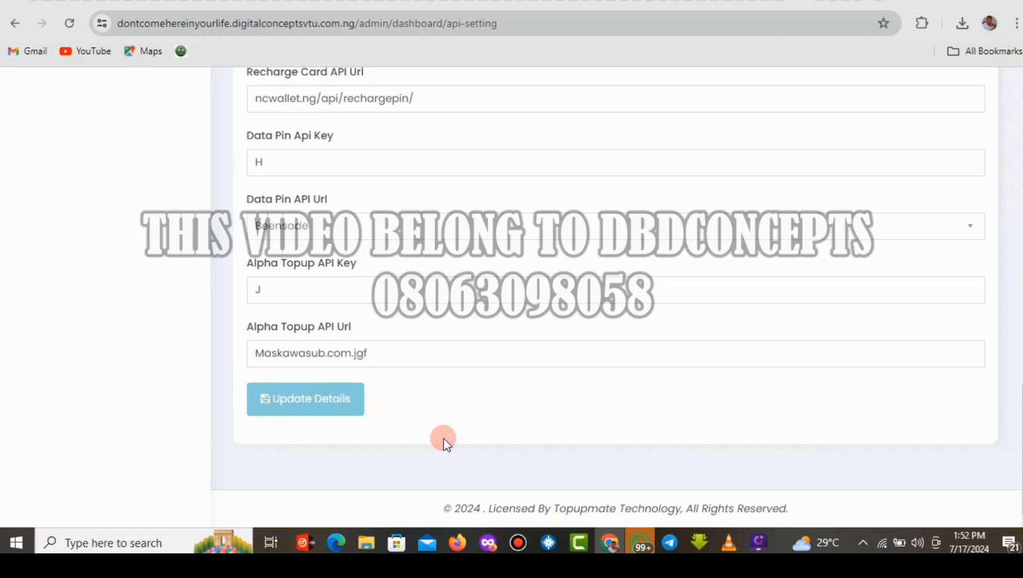
{"action": "left_click_drag", "start_coordinate": [368, 353], "coordinate": [289, 353]}
{"action": "key", "text": "BackSpace"}
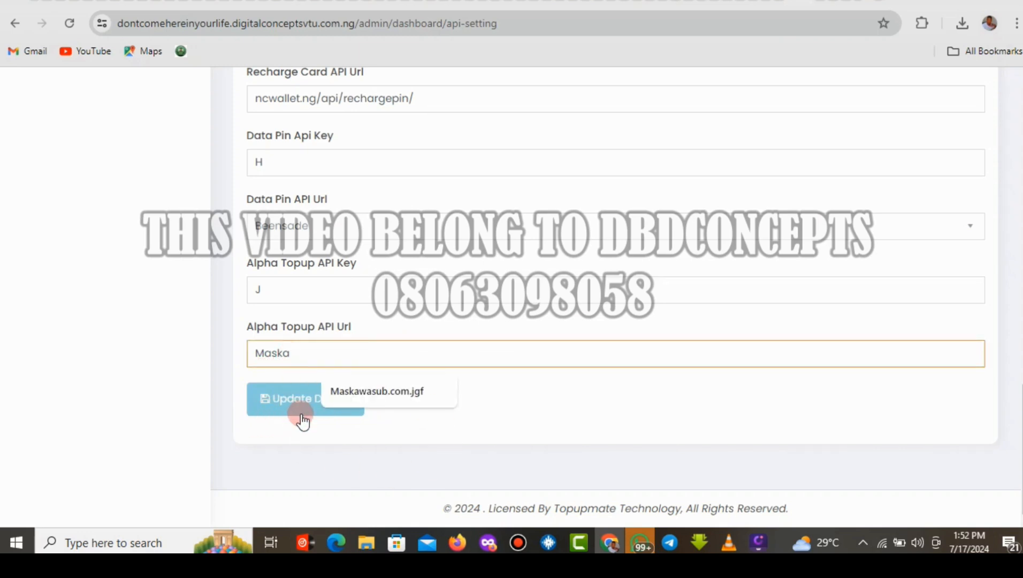
{"action": "left_click", "coordinate": [297, 418]}
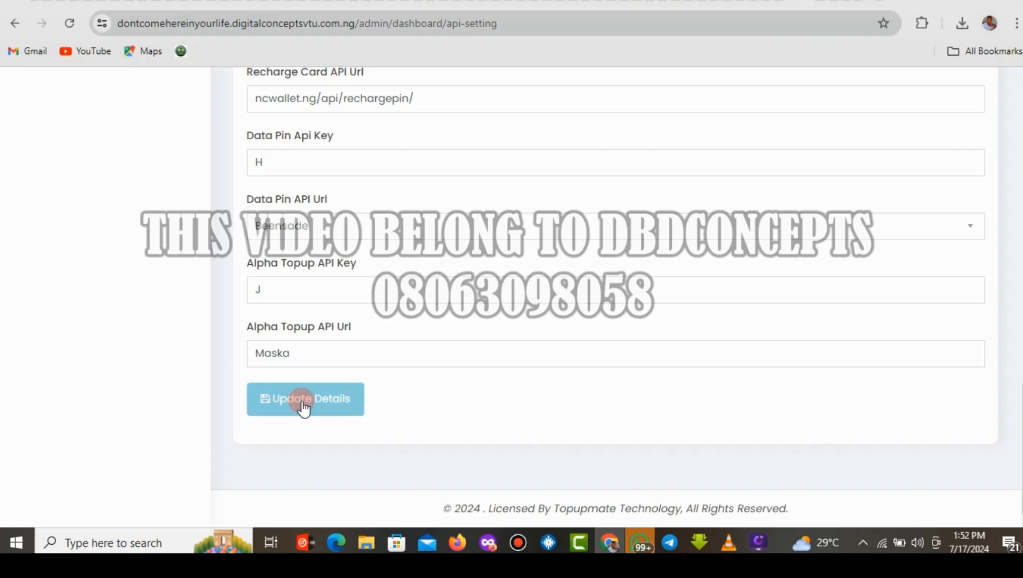
{"action": "left_click", "coordinate": [283, 292]}
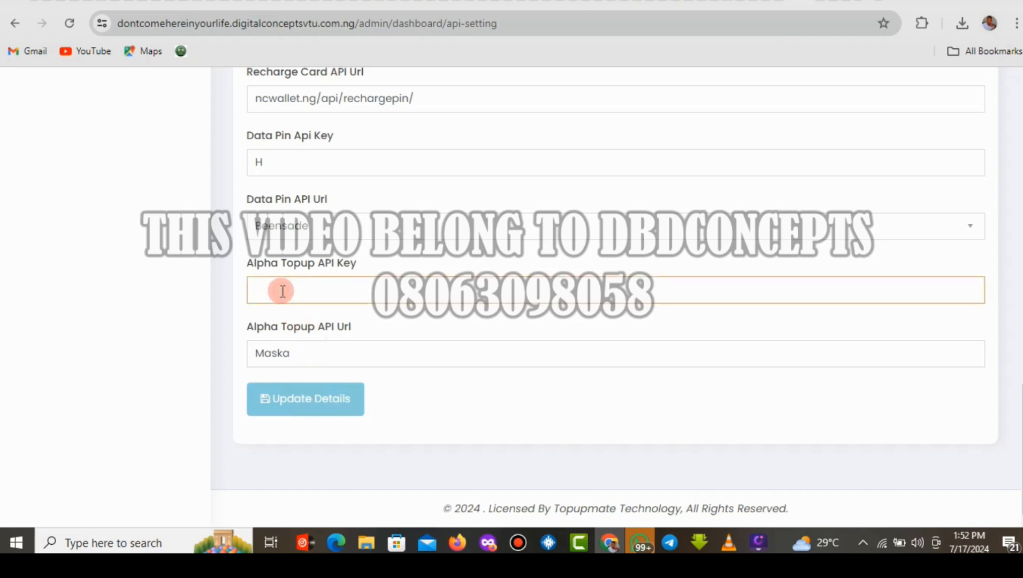
{"action": "left_click", "coordinate": [292, 404]}
{"action": "left_click", "coordinate": [337, 364]}
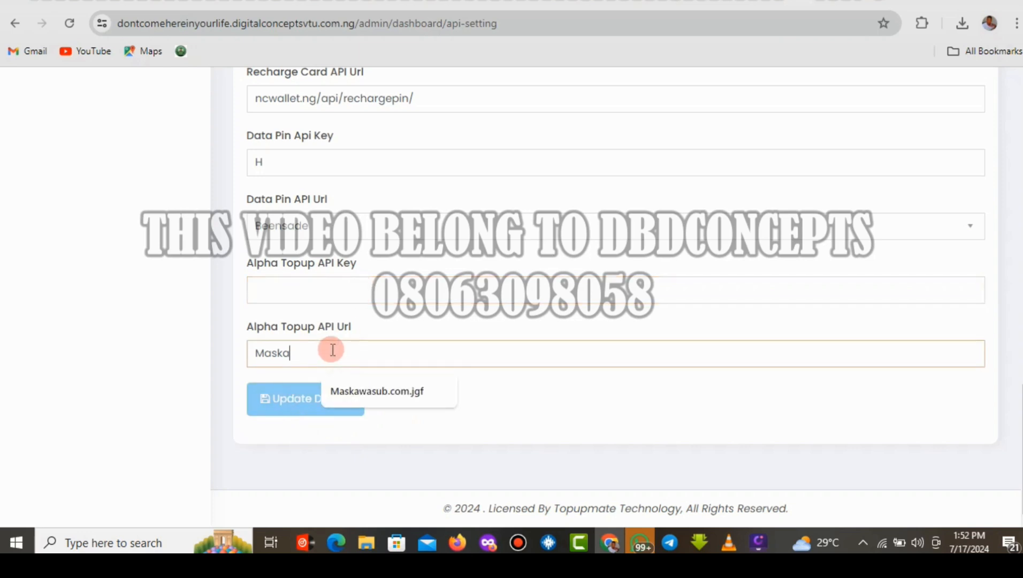
{"action": "left_click", "coordinate": [284, 408]}
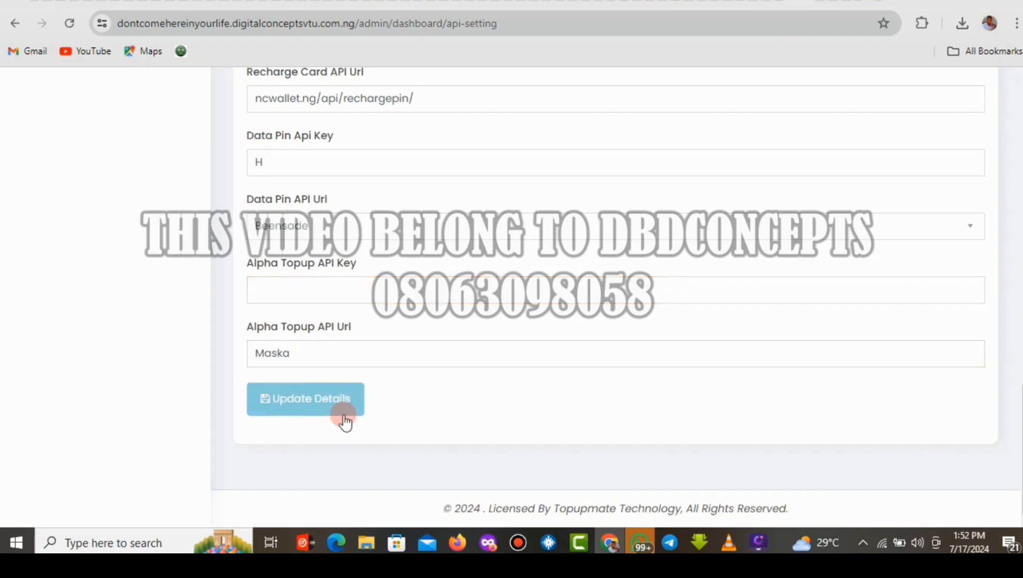
Open the General API settings, then the Data Api Setting page.
{"action": "scroll", "coordinate": [1019, 394], "scroll_direction": "up", "scroll_amount": 5}
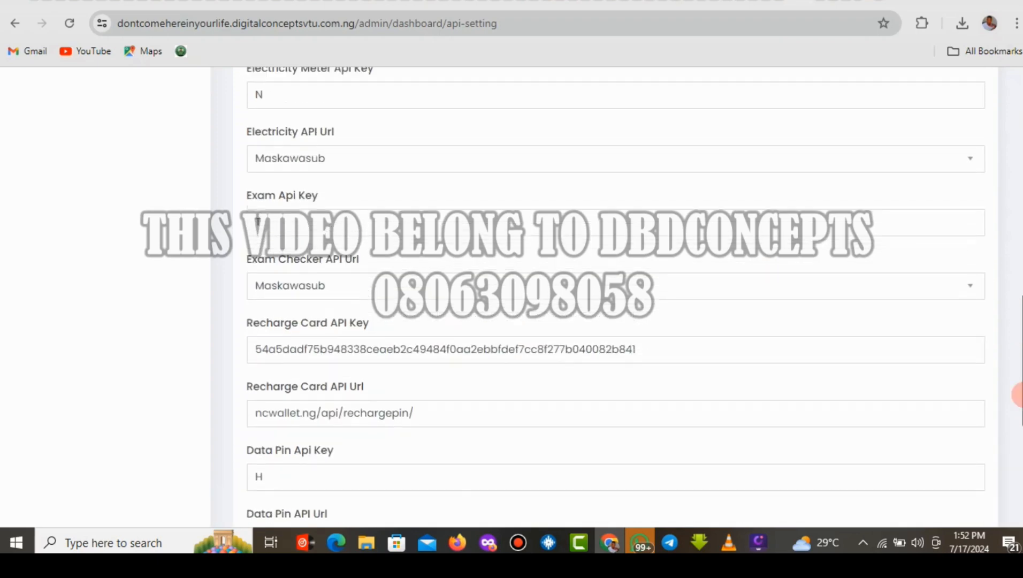
{"action": "scroll", "coordinate": [1018, 395], "scroll_direction": "down", "scroll_amount": 5}
{"action": "scroll", "coordinate": [1019, 394], "scroll_direction": "up", "scroll_amount": 1}
{"action": "scroll", "coordinate": [1017, 394], "scroll_direction": "up", "scroll_amount": 7}
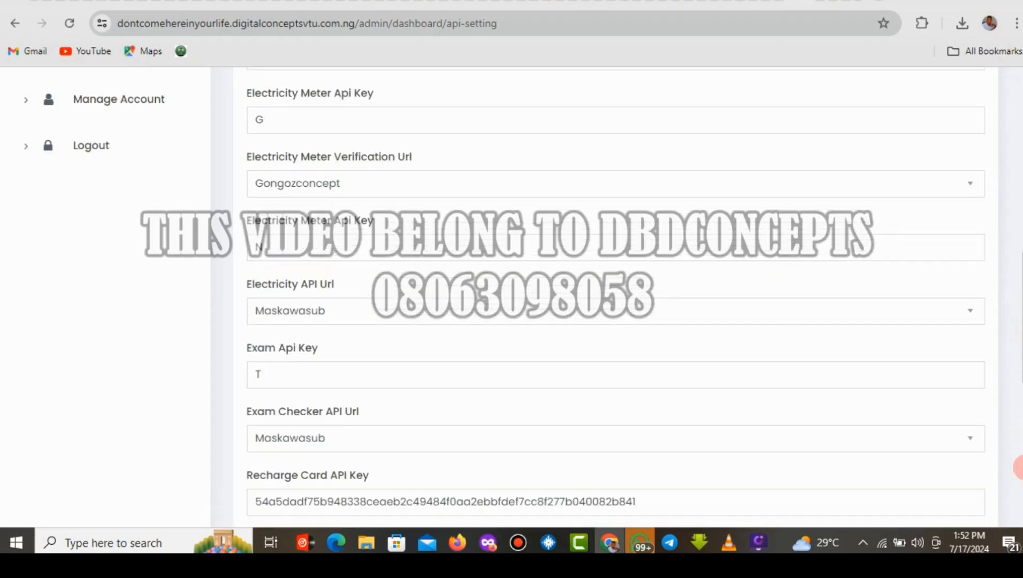
{"action": "scroll", "coordinate": [1018, 394], "scroll_direction": "down", "scroll_amount": 8}
{"action": "left_click_drag", "start_coordinate": [1018, 394], "coordinate": [1018, 144]}
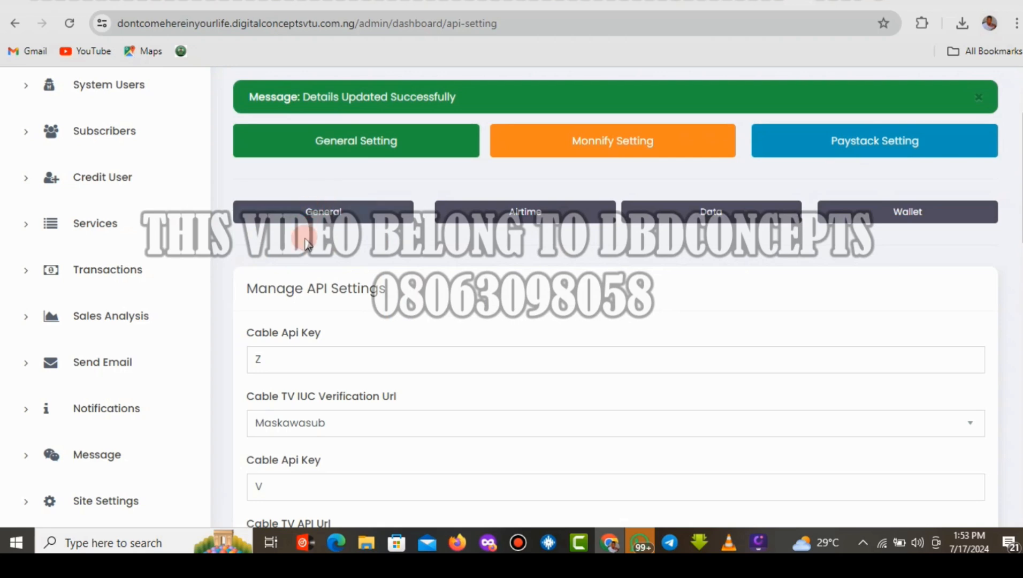
{"action": "left_click", "coordinate": [327, 214]}
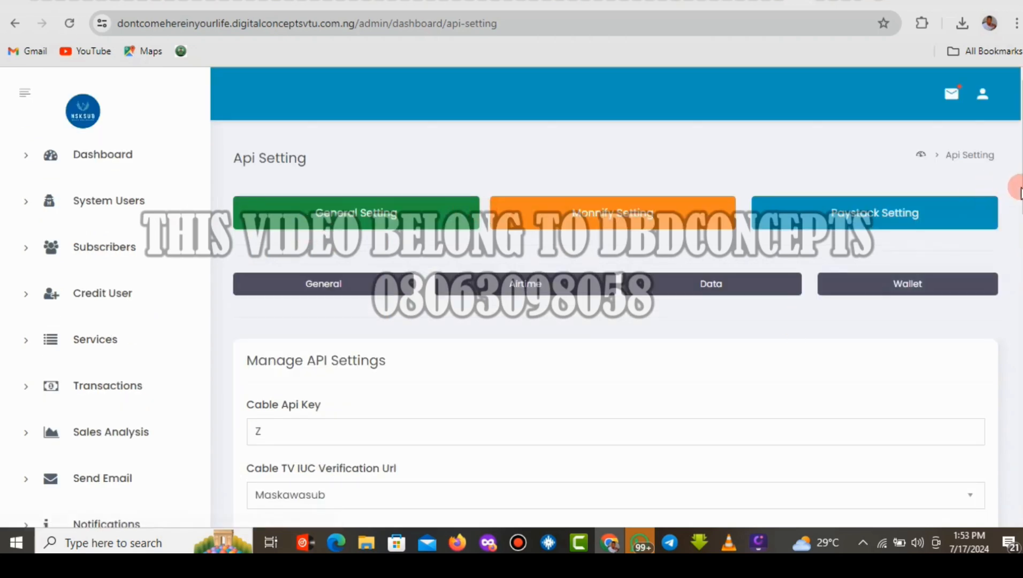
{"action": "left_click_drag", "start_coordinate": [1018, 179], "coordinate": [982, 121]}
{"action": "left_click", "coordinate": [700, 283]}
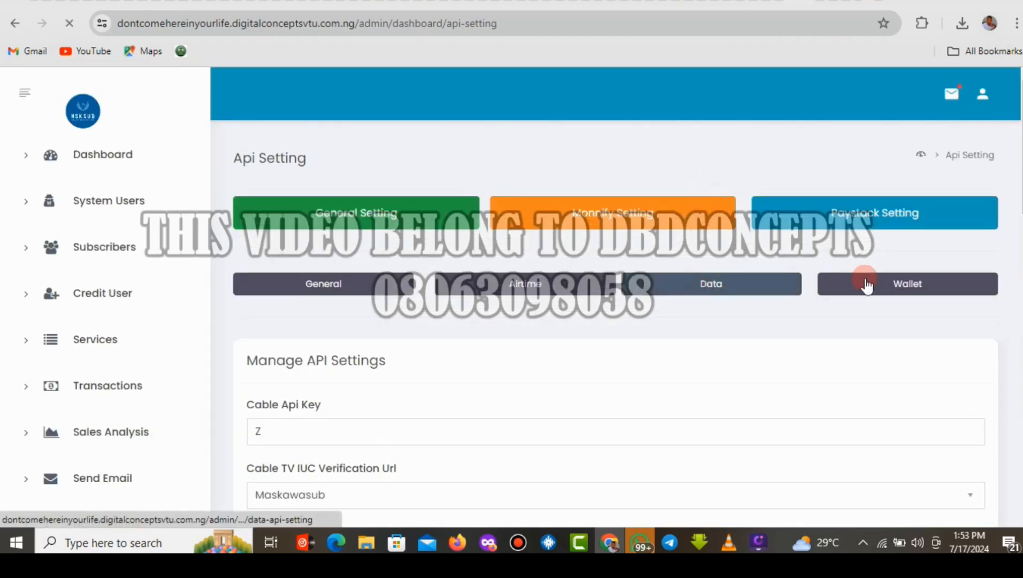
{"action": "scroll", "coordinate": [616, 279], "scroll_direction": "down", "scroll_amount": 10}
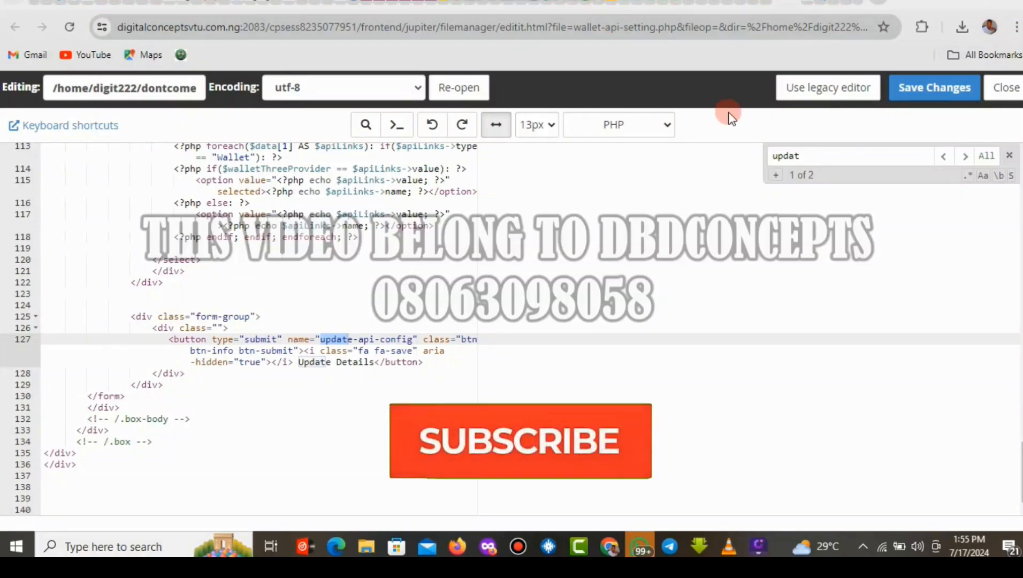
Add 'disabled' to the Update Details button on line 127 of wallet-api-setting.php, then save and close it.
{"action": "type", "text": "e"}
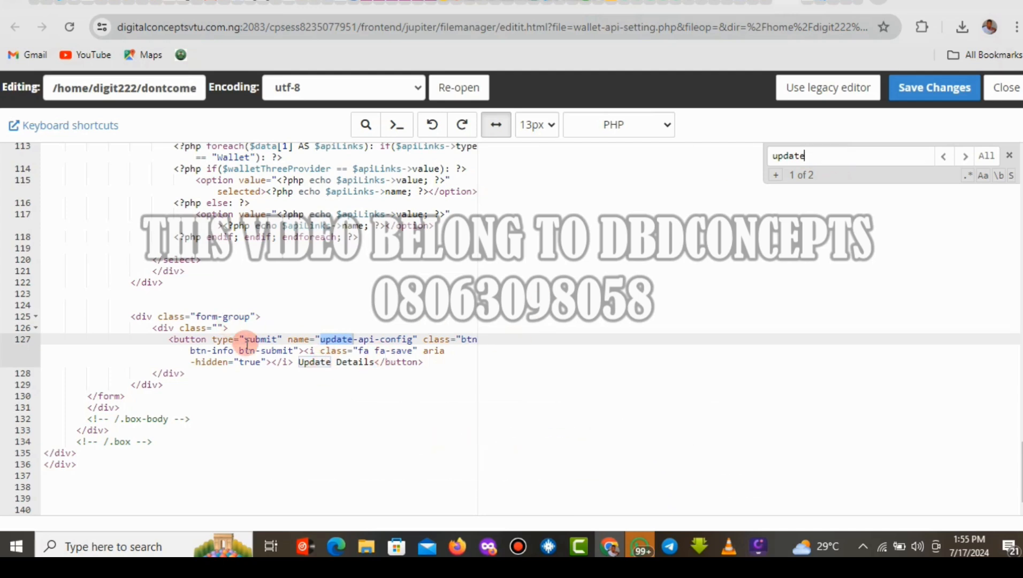
{"action": "left_click", "coordinate": [211, 339]}
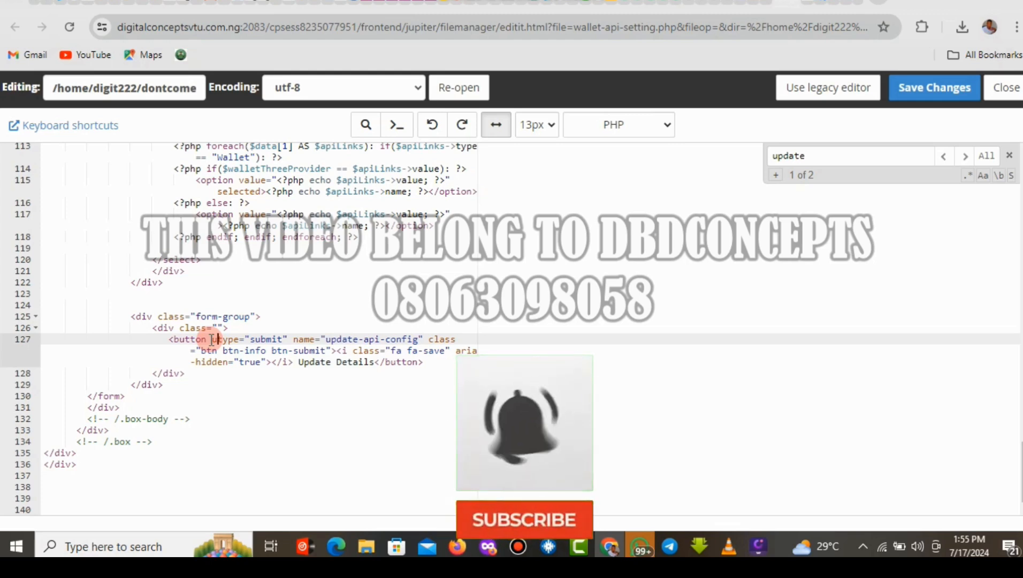
{"action": "type", "text": "disabl"}
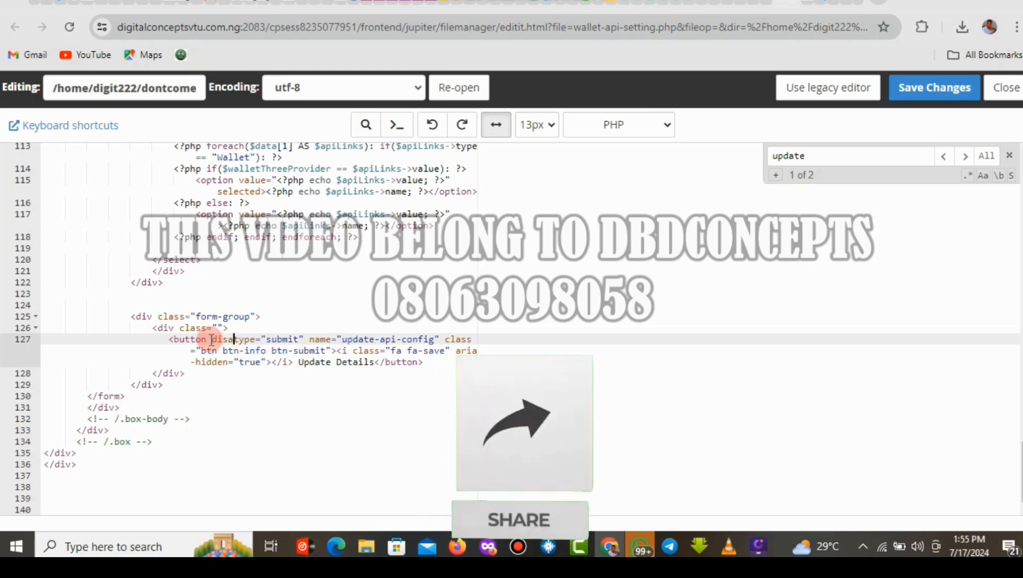
{"action": "type", "text": "ed"}
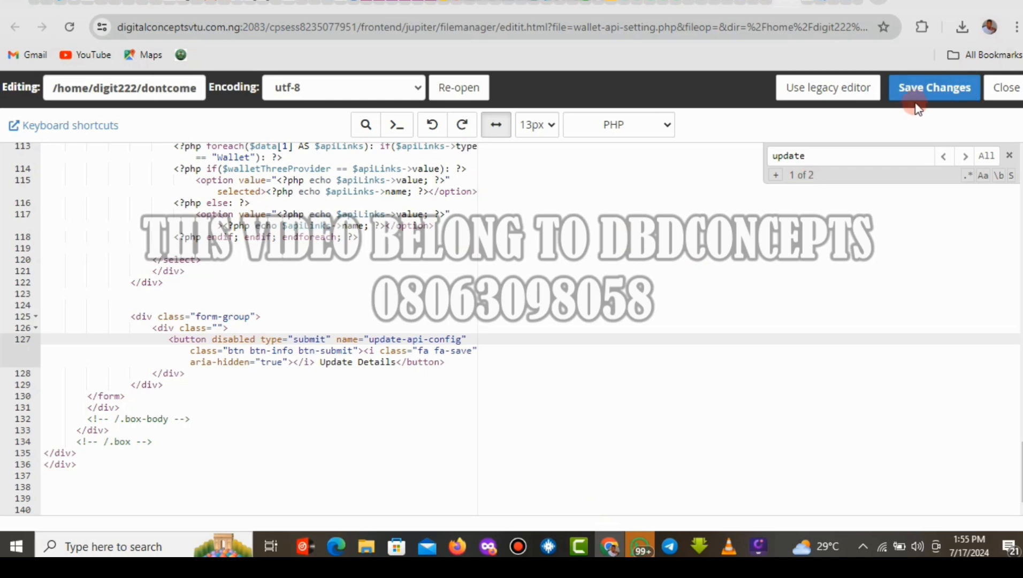
{"action": "left_click", "coordinate": [934, 90]}
{"action": "left_click", "coordinate": [920, 91]}
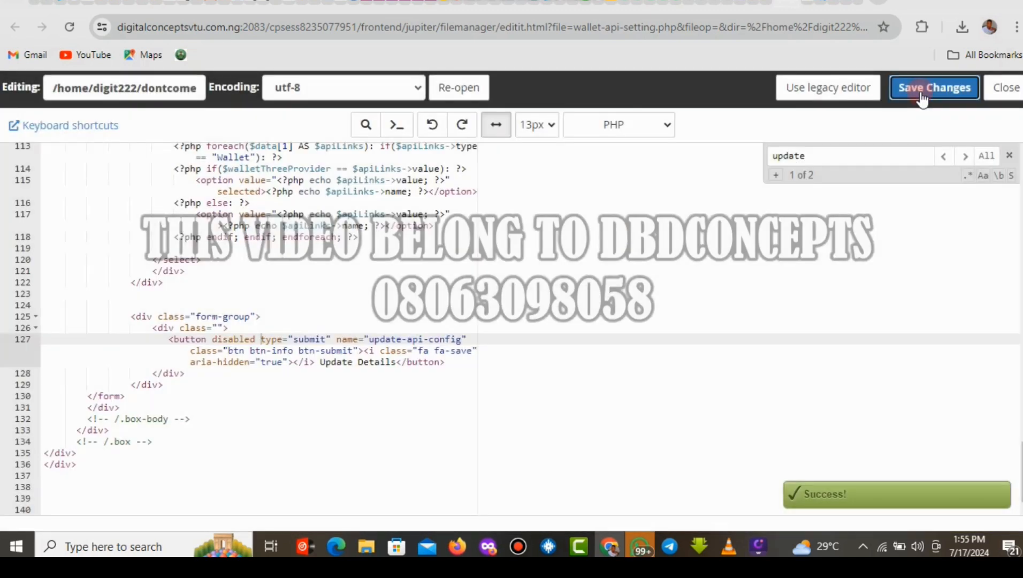
{"action": "left_click", "coordinate": [1005, 89]}
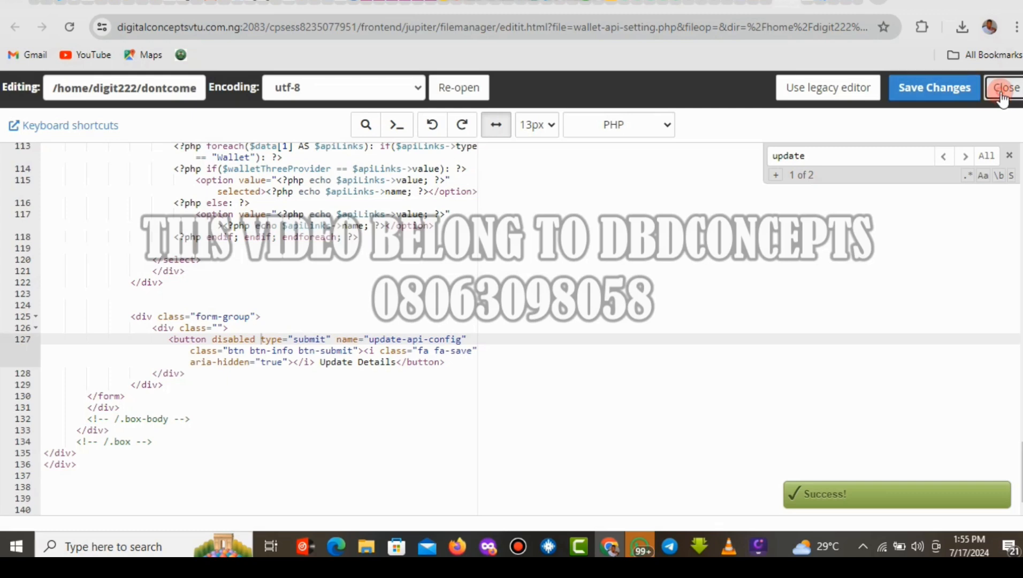
{"action": "left_click", "coordinate": [810, 2]}
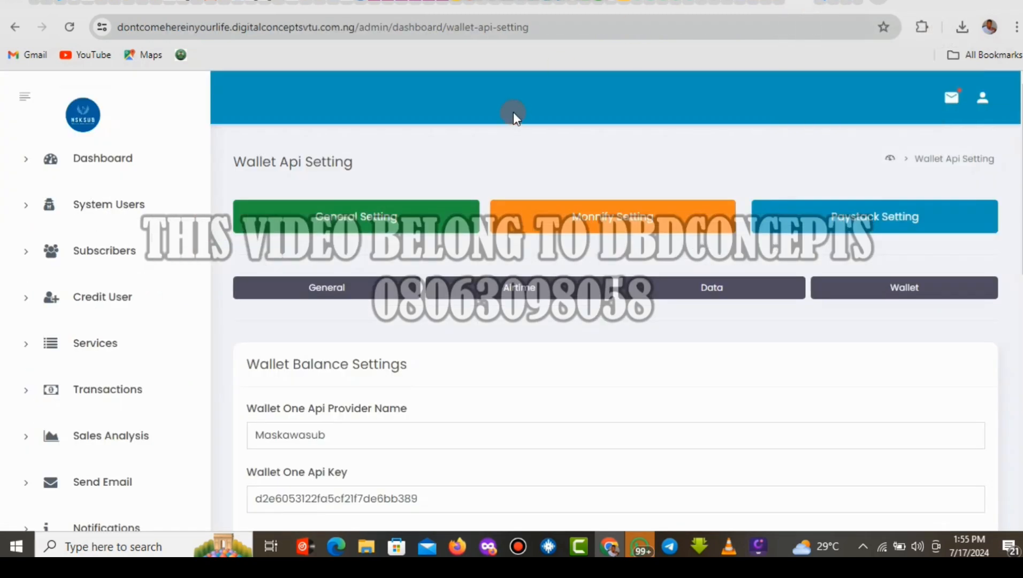
Reload the Wallet Api Setting page, confirm Update Details is greyed out, then go to General Api Setting.
{"action": "left_click", "coordinate": [70, 28]}
{"action": "left_click_drag", "start_coordinate": [1022, 196], "coordinate": [1022, 443]}
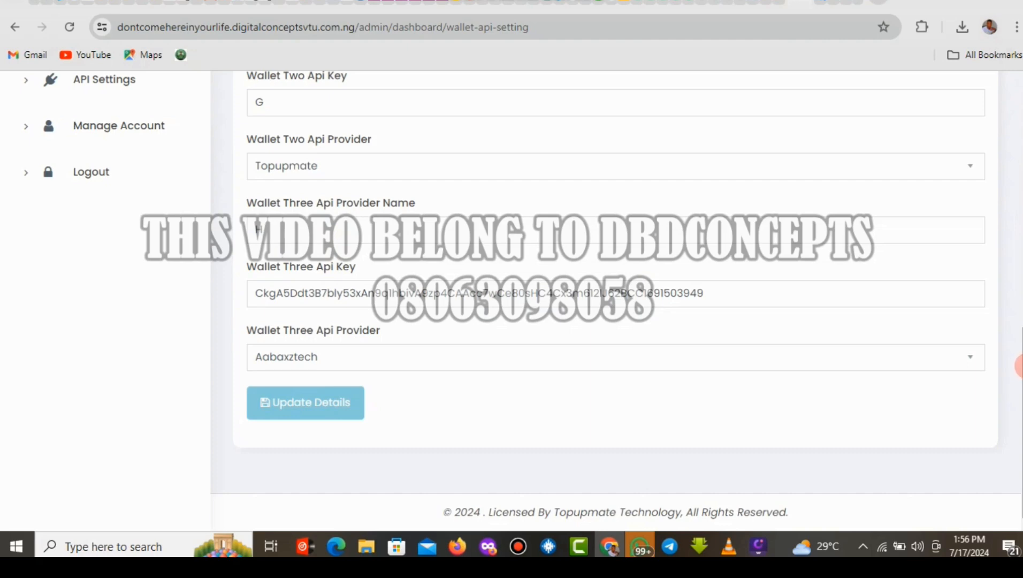
{"action": "left_click_drag", "start_coordinate": [1019, 365], "coordinate": [1005, 153]}
{"action": "left_click", "coordinate": [314, 287]}
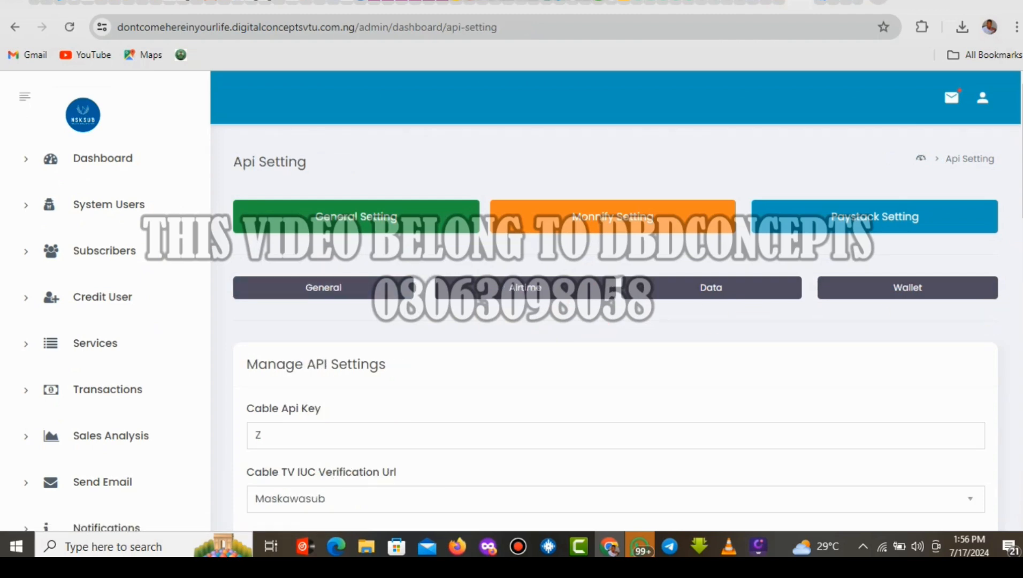
Overwrite the first Cable Api Key value with the test text 'f'.
{"action": "mouse_move", "coordinate": [1021, 181]}
{"action": "left_mouse_down"}
{"action": "mouse_move", "coordinate": [1020, 288]}
{"action": "mouse_move", "coordinate": [1021, 187]}
{"action": "left_mouse_up"}
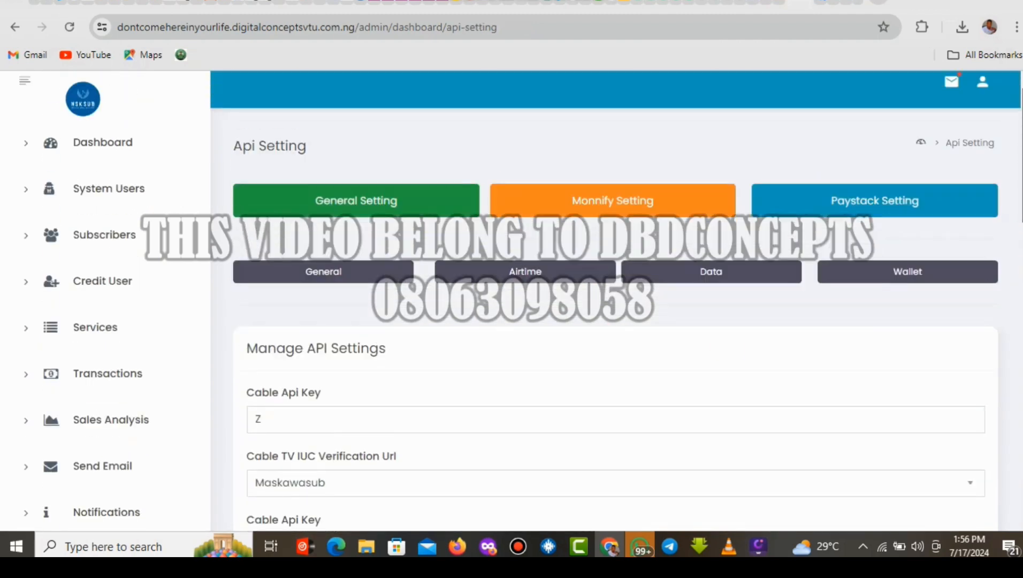
{"action": "left_click", "coordinate": [297, 414]}
{"action": "left_click", "coordinate": [258, 421]}
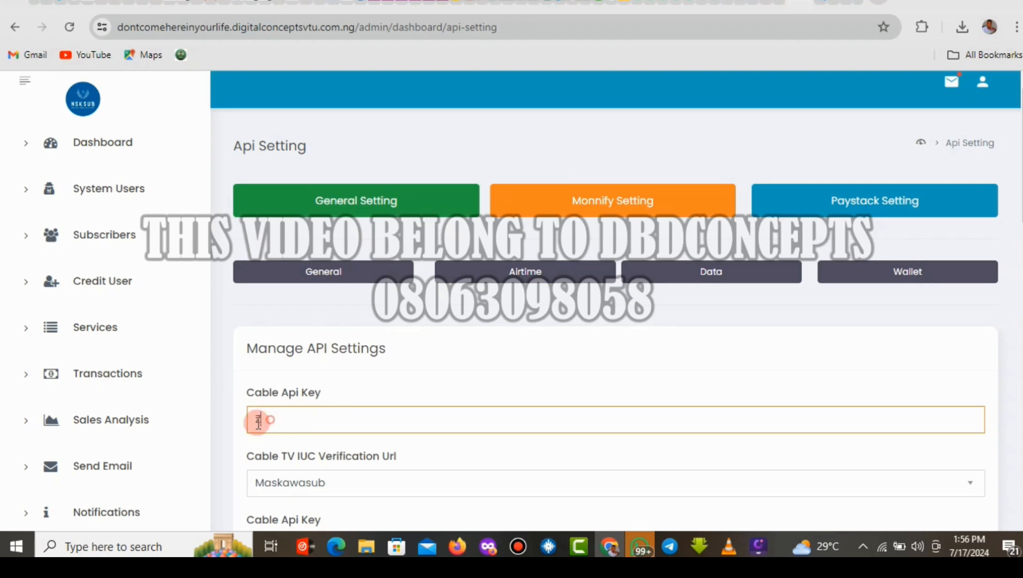
{"action": "left_click_drag", "start_coordinate": [258, 421], "coordinate": [243, 431]}
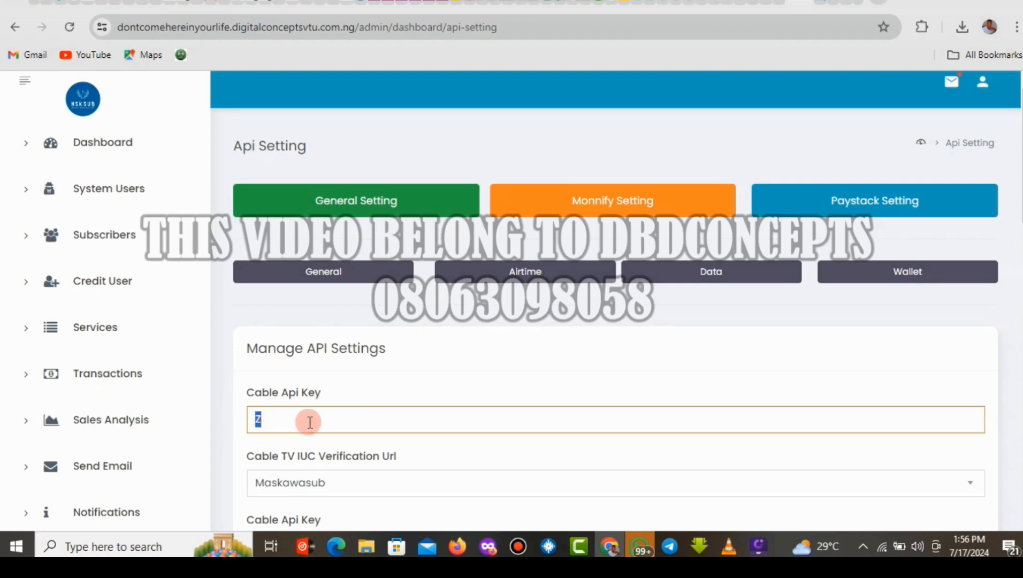
{"action": "type", "text": "ffhhfkfsddsdsj"}
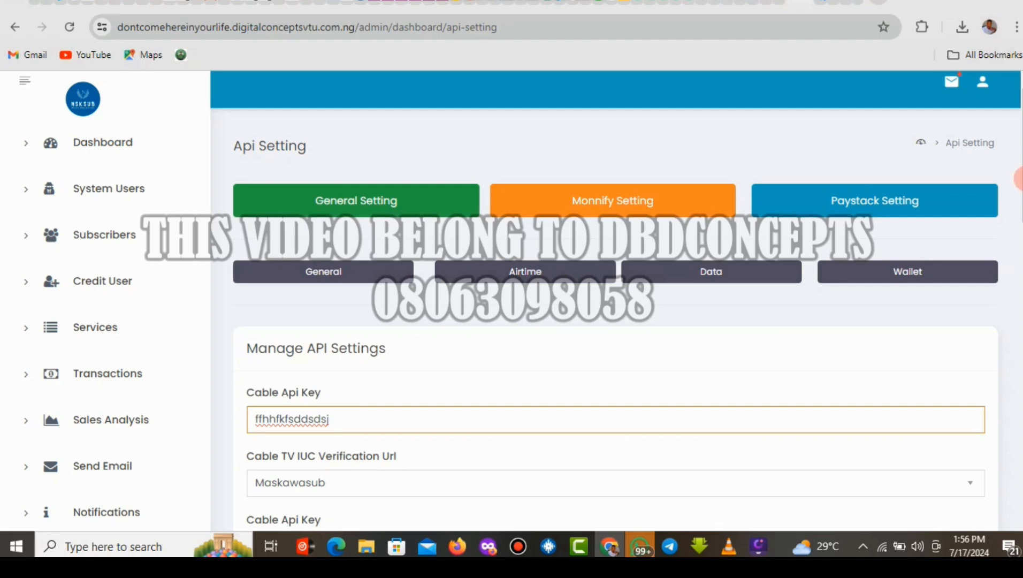
Edit the second Cable Api Key value, deleting characters from its end.
{"action": "left_click_drag", "start_coordinate": [1019, 177], "coordinate": [1020, 222]}
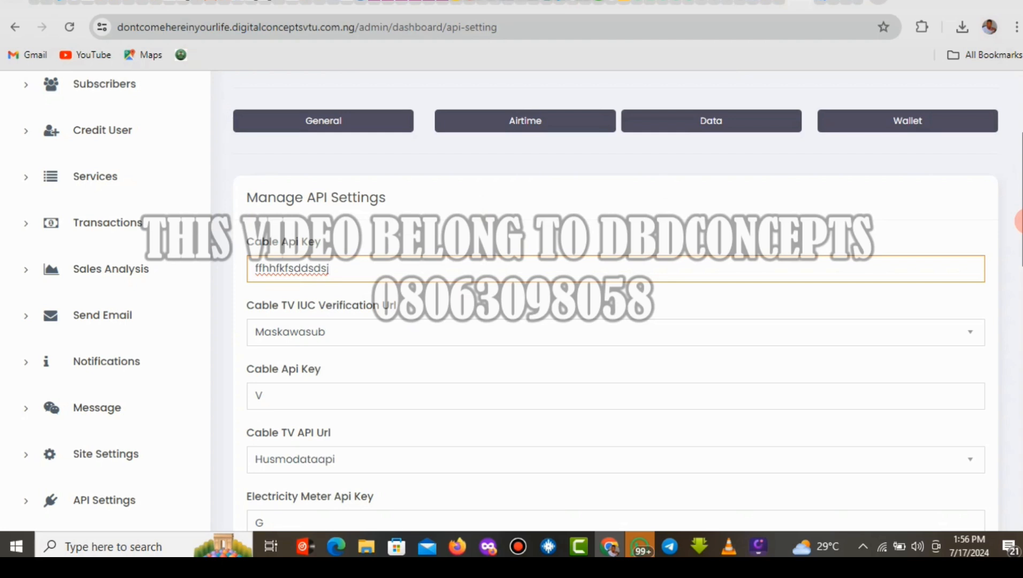
{"action": "left_click", "coordinate": [266, 402]}
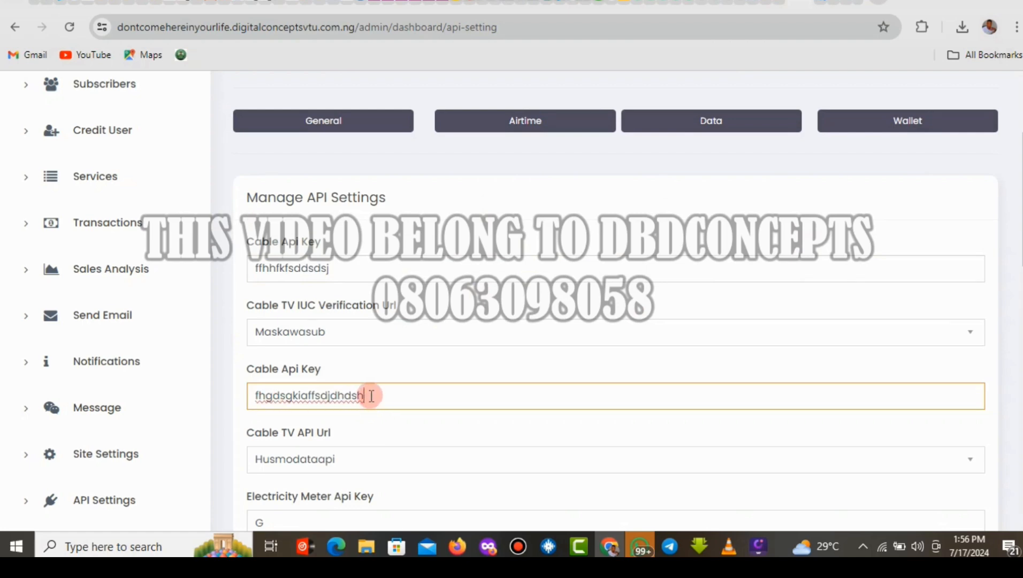
{"action": "left_click", "coordinate": [222, 397]}
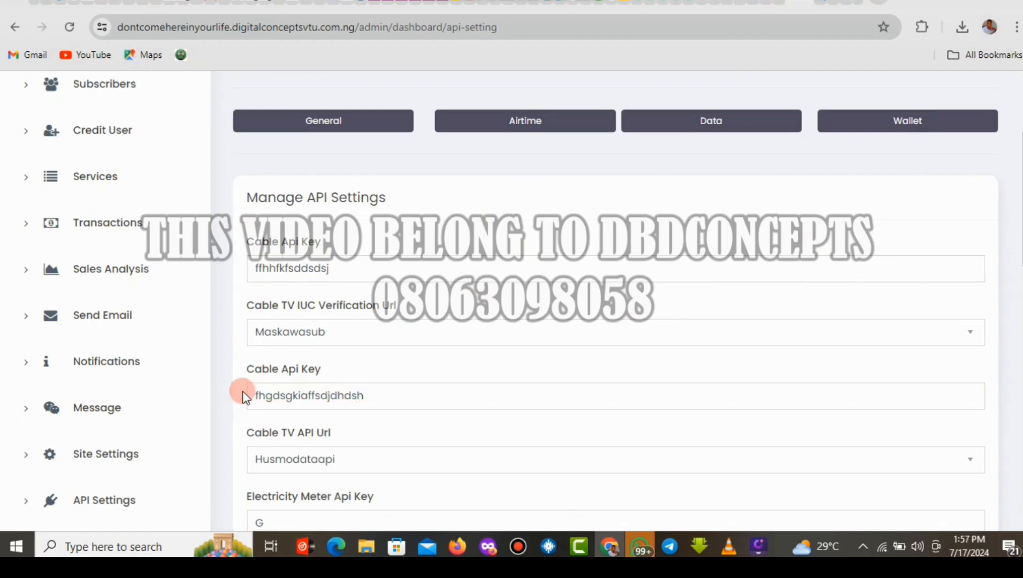
{"action": "left_click", "coordinate": [379, 398]}
{"action": "left_click", "coordinate": [202, 398]}
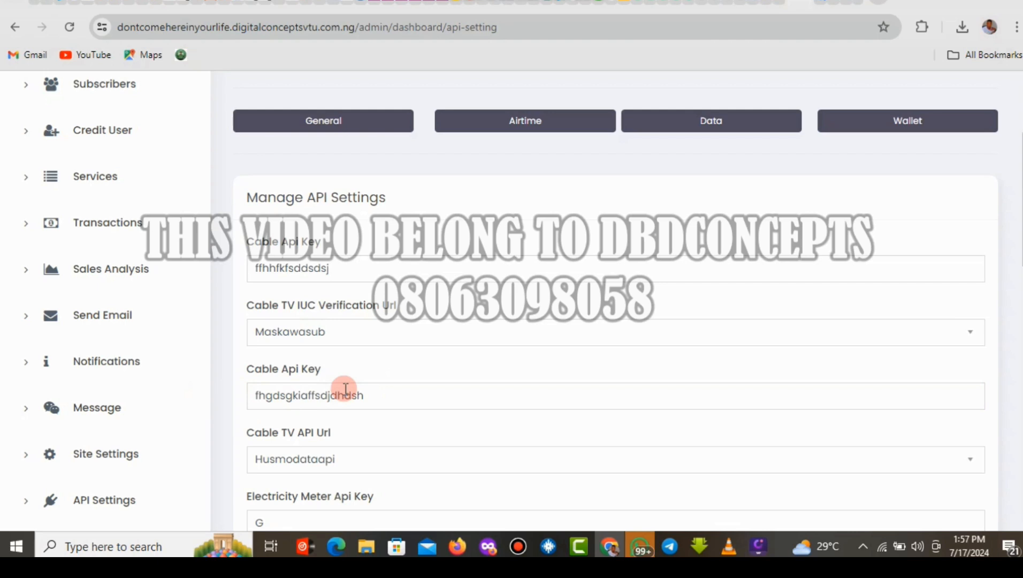
{"action": "double_click", "coordinate": [386, 396]}
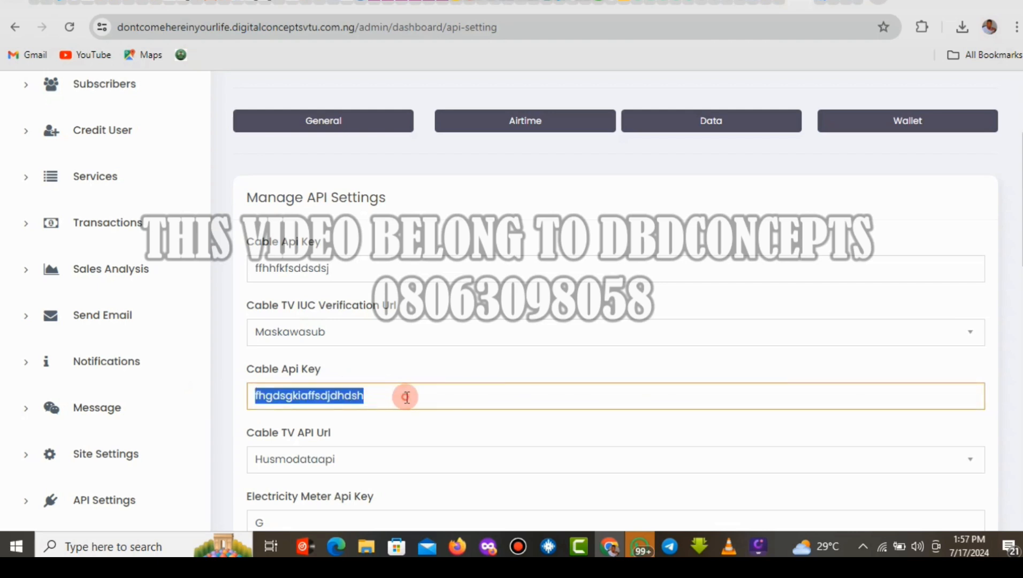
{"action": "left_click", "coordinate": [393, 396]}
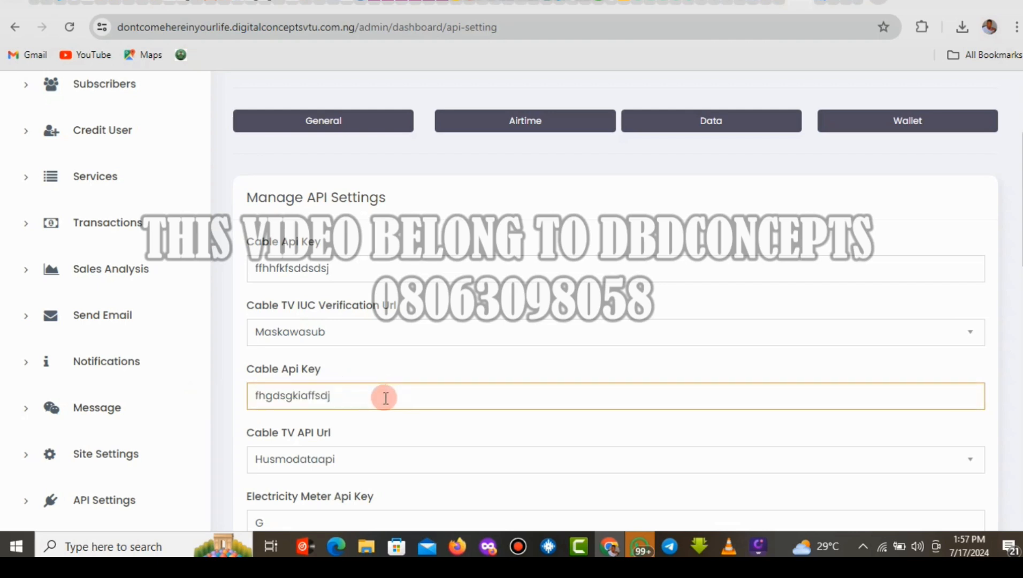
{"action": "key", "text": "BackSpace"}
{"action": "key", "text": "BackSpace"}
{"action": "key", "text": "BackSpace"}
{"action": "key", "text": "BackSpace"}
{"action": "key", "text": "BackSpace"}
{"action": "key", "text": "BackSpace"}
{"action": "key", "text": "BackSpace"}
{"action": "key", "text": "BackSpace"}
{"action": "key", "text": "BackSpace"}
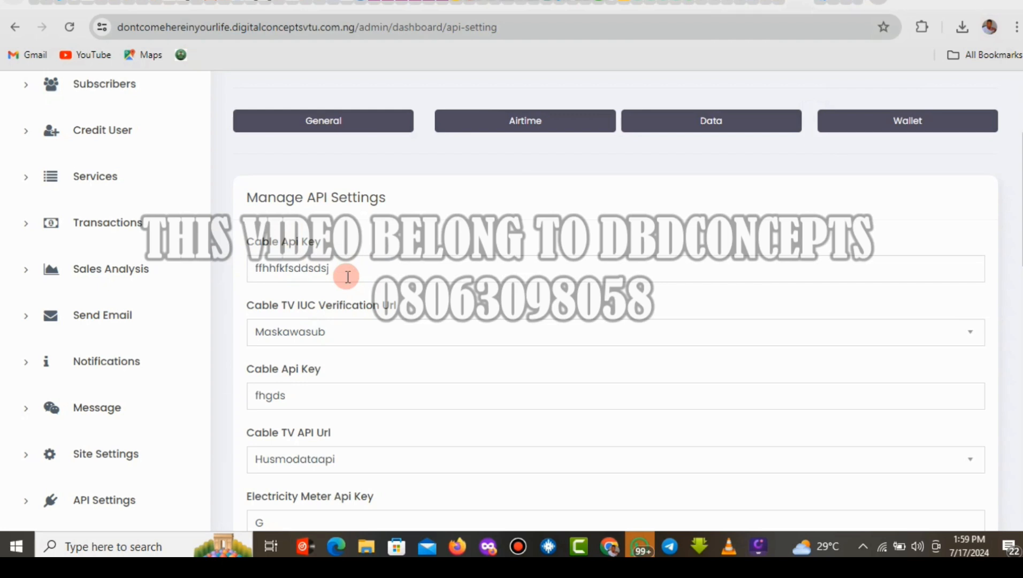
Look over the File Manager file list, then return to the dashboard home overview.
{"action": "left_click", "coordinate": [781, 5]}
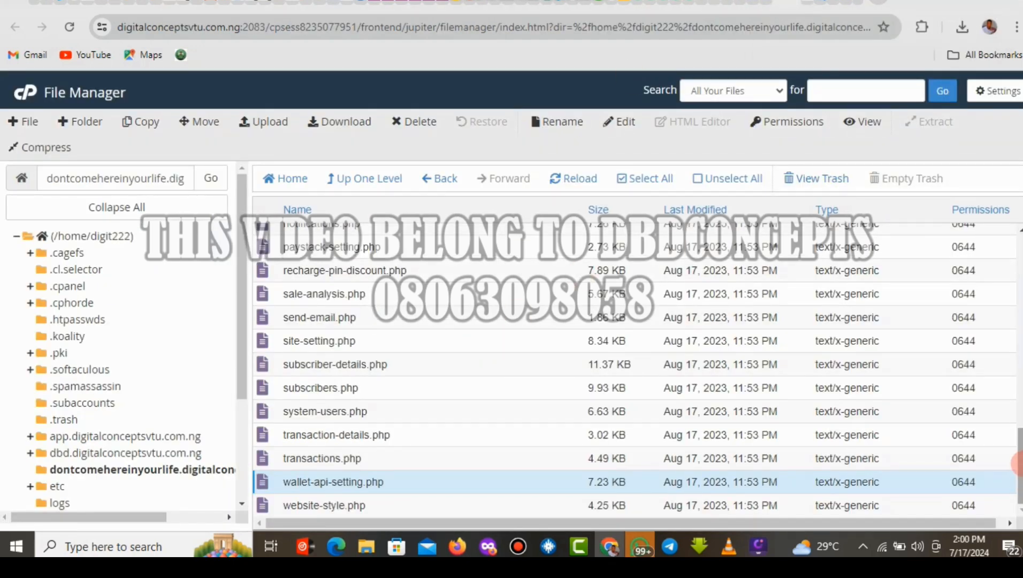
{"action": "left_click_drag", "start_coordinate": [1017, 464], "coordinate": [1020, 252]}
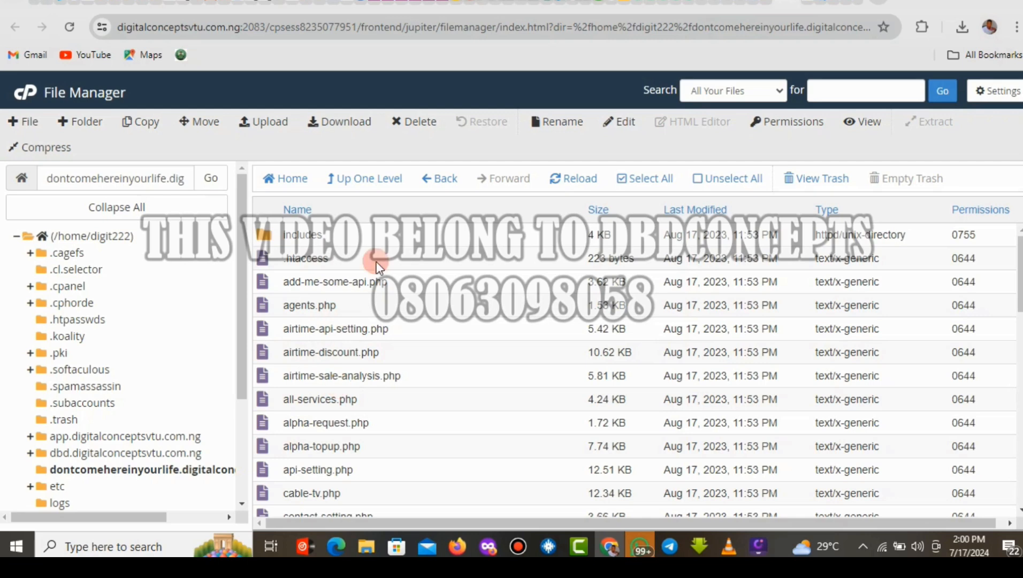
{"action": "left_click", "coordinate": [864, 2]}
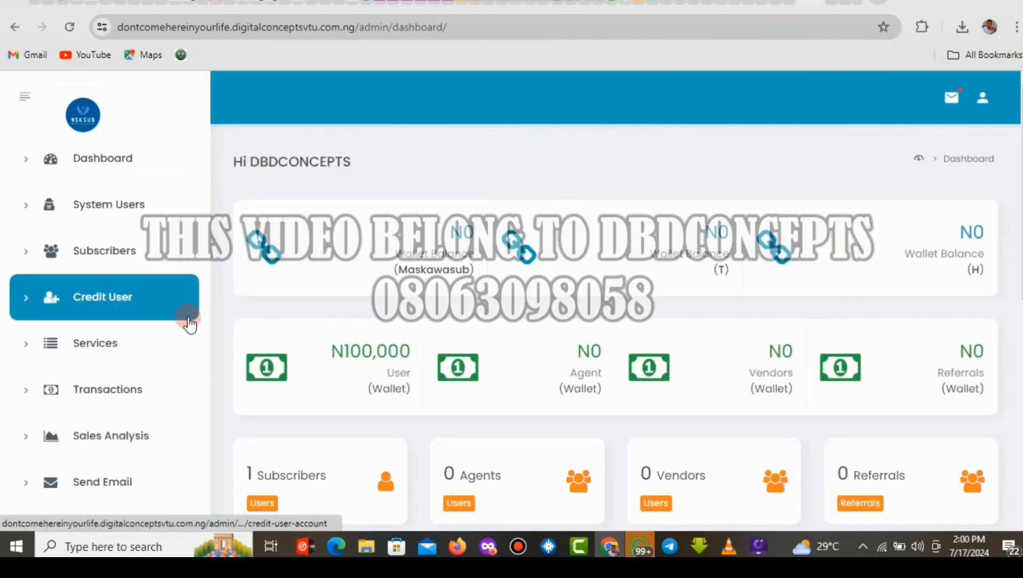
Open API Settings from the dashboard sidebar to show the Manage API Settings form.
{"action": "scroll", "coordinate": [615, 299], "scroll_direction": "down", "scroll_amount": 1}
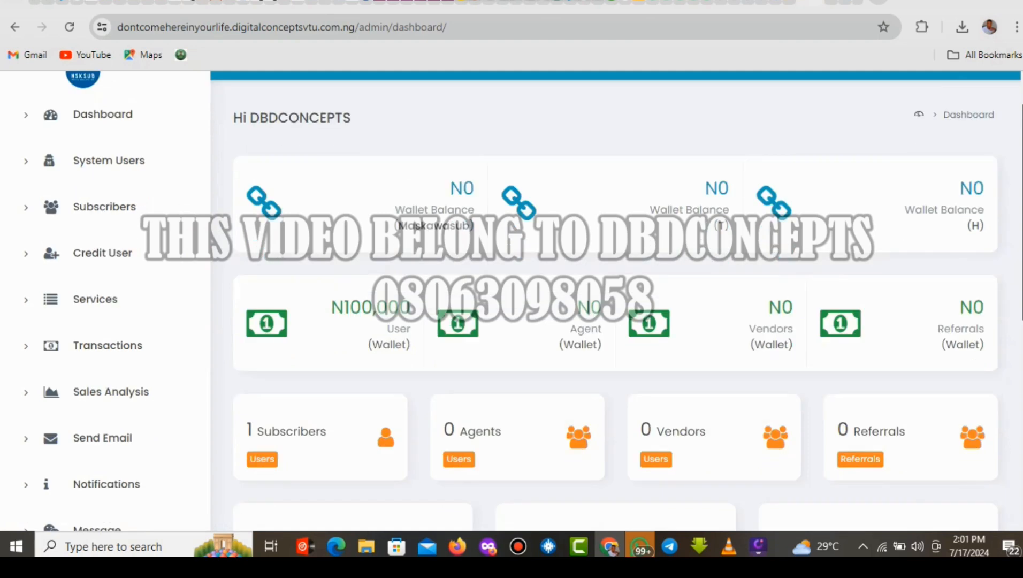
{"action": "scroll", "coordinate": [444, 276], "scroll_direction": "down", "scroll_amount": 6}
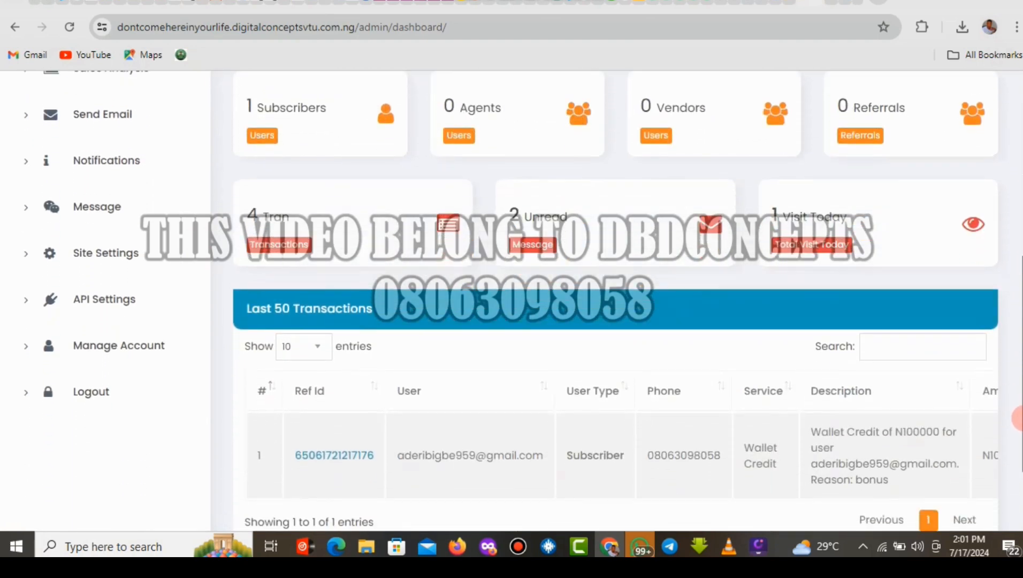
{"action": "left_click", "coordinate": [138, 293]}
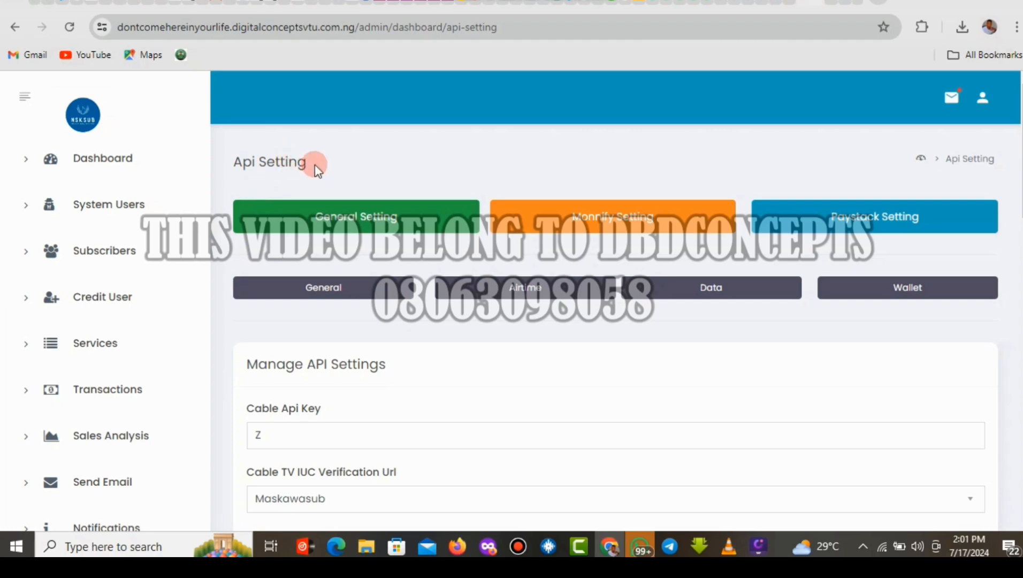
{"action": "left_click_drag", "start_coordinate": [310, 163], "coordinate": [206, 171]}
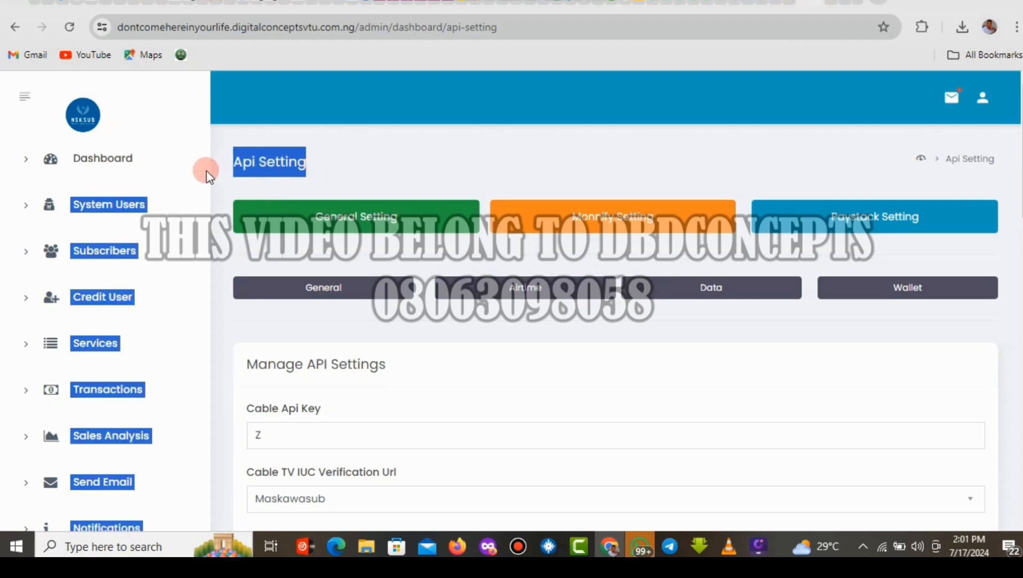
{"action": "left_click", "coordinate": [350, 416]}
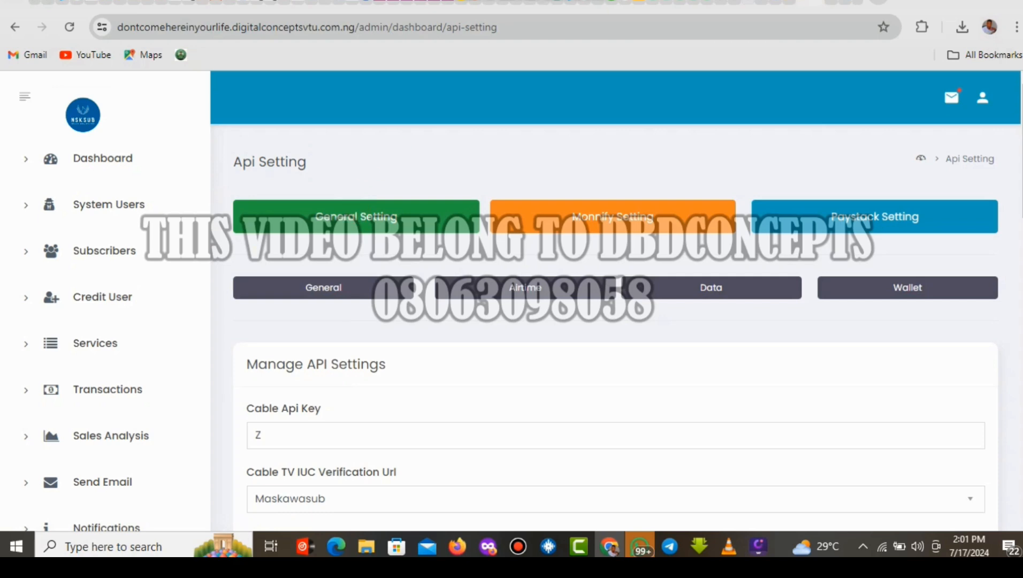
Open api-setting.php from the dashboard folder in the File Manager code editor.
{"action": "left_click", "coordinate": [805, 5]}
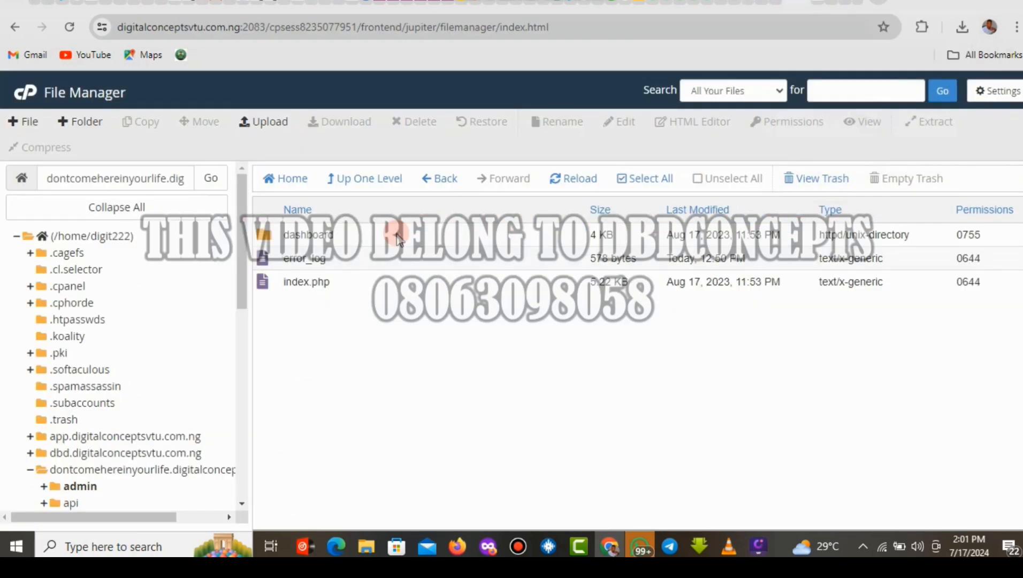
{"action": "left_click", "coordinate": [467, 237]}
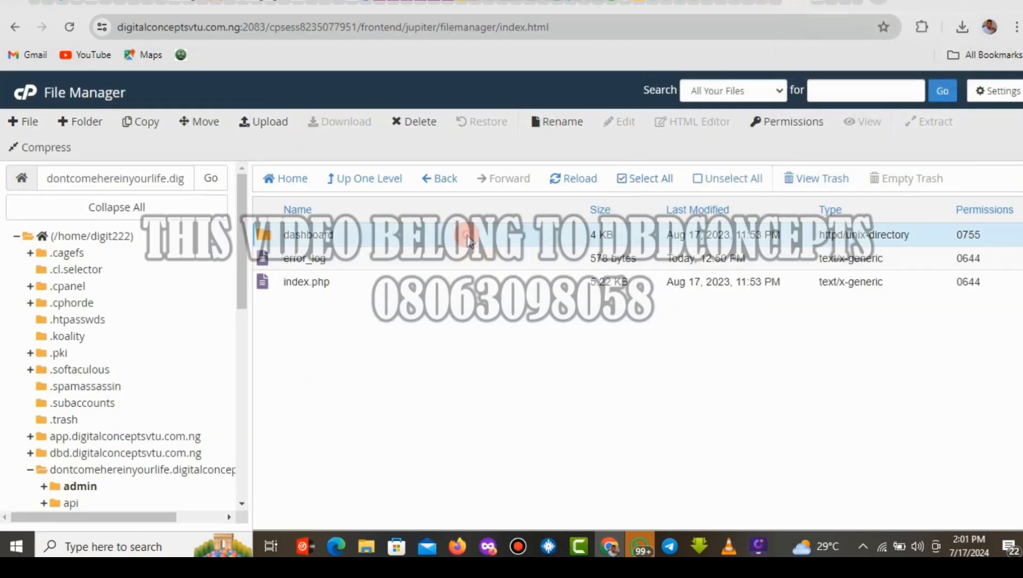
{"action": "double_click", "coordinate": [467, 237]}
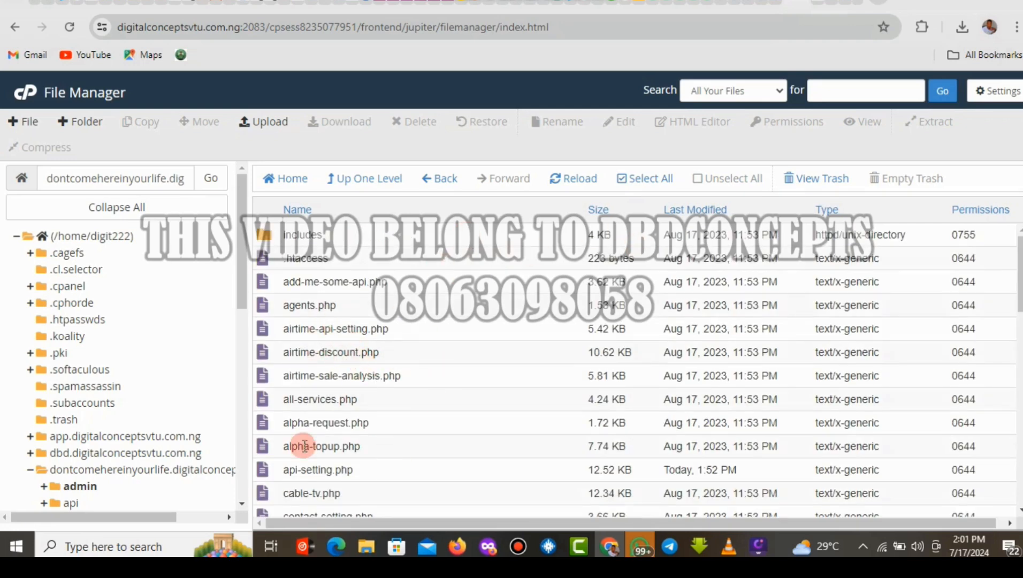
{"action": "left_click", "coordinate": [412, 470]}
{"action": "right_click", "coordinate": [412, 470]}
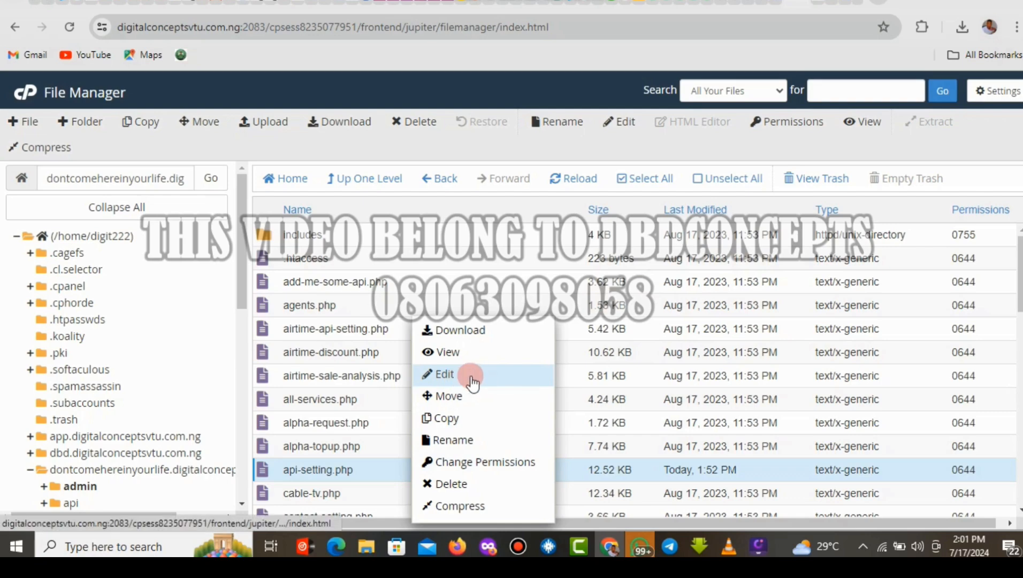
{"action": "left_click", "coordinate": [475, 376]}
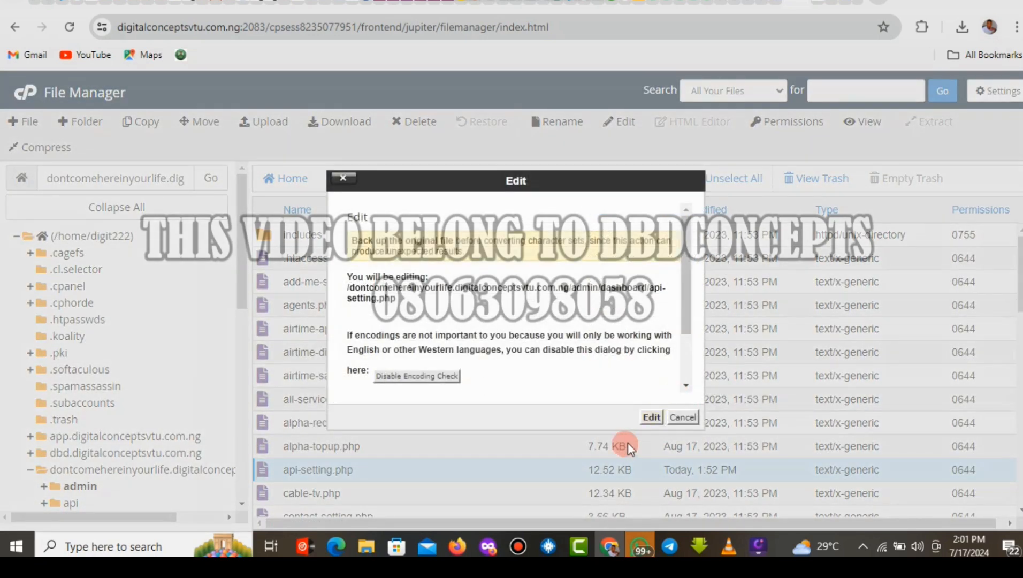
{"action": "left_click", "coordinate": [651, 417]}
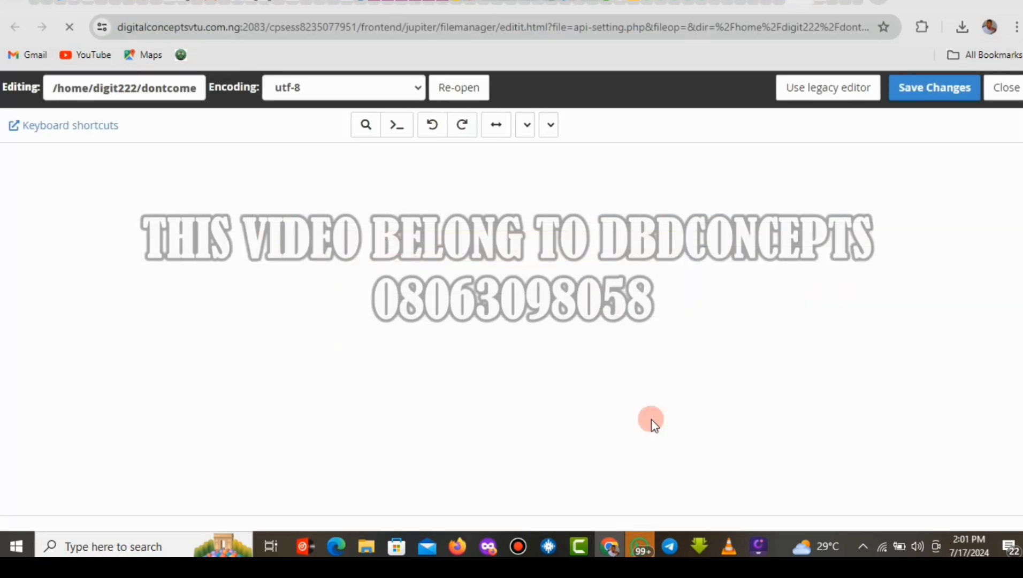
{"action": "left_click", "coordinate": [815, 5]}
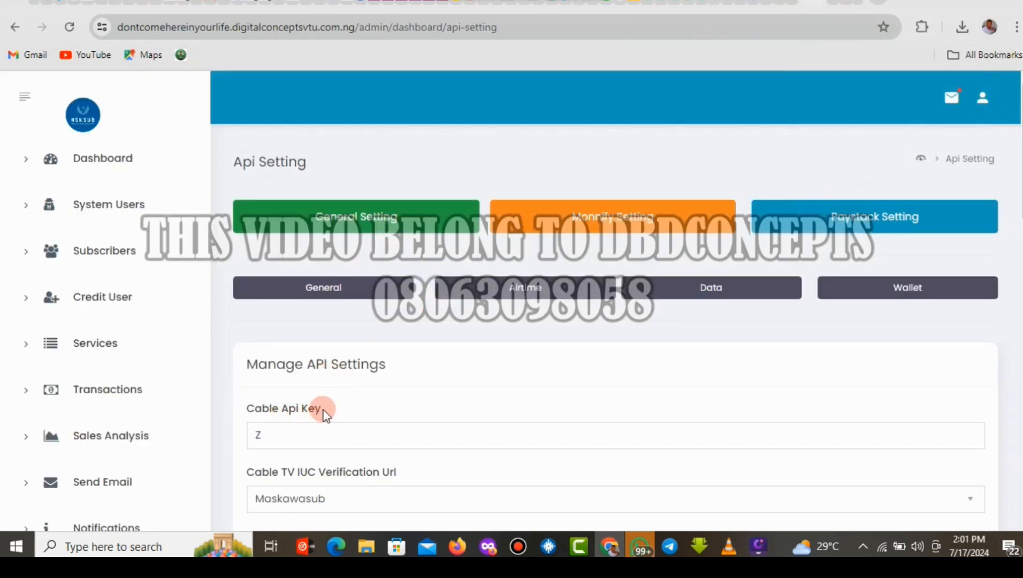
Copy the 'Cable Api Key' label text from the Api Setting page.
{"action": "left_click_drag", "start_coordinate": [321, 409], "coordinate": [247, 410]}
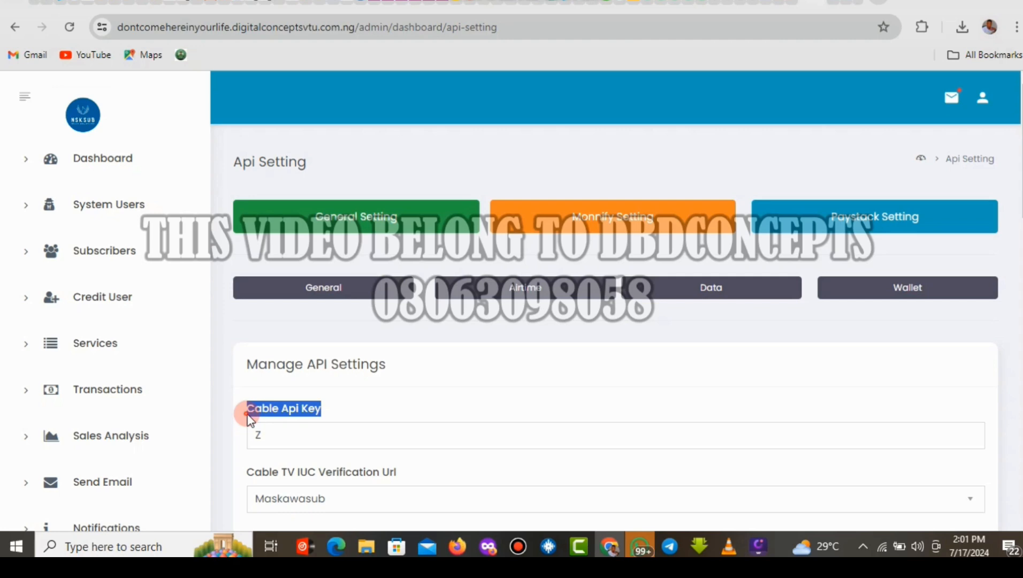
{"action": "right_click", "coordinate": [282, 414]}
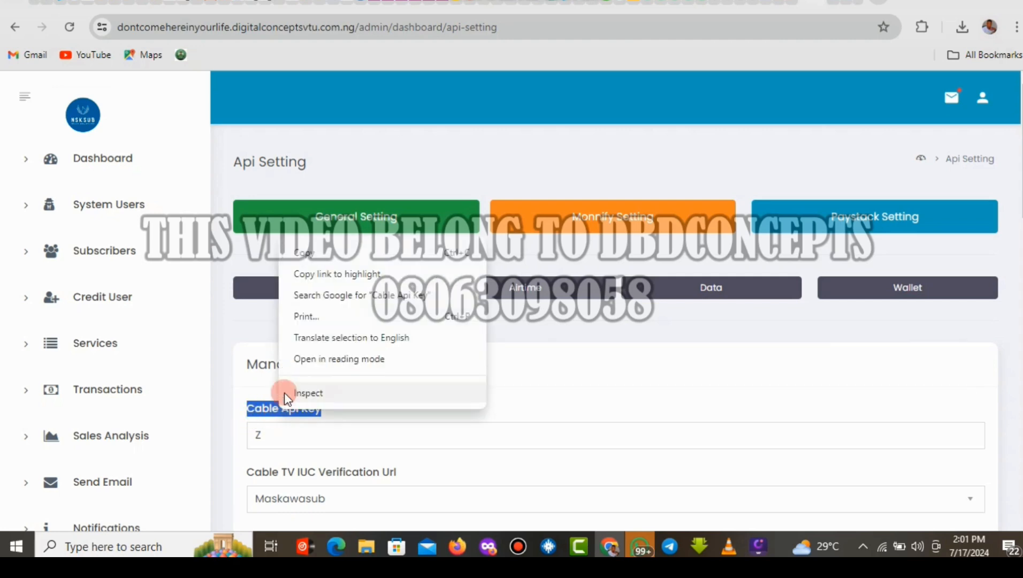
{"action": "left_click", "coordinate": [304, 252]}
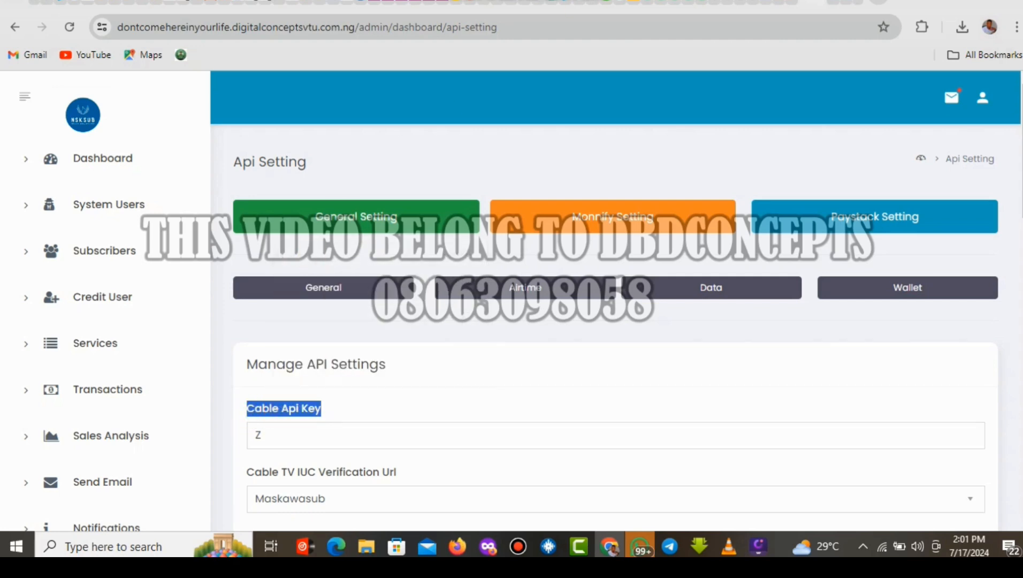
Search api-setting.php for 'Cable Api Key' and locate its input code around line 30.
{"action": "left_click", "coordinate": [821, 5]}
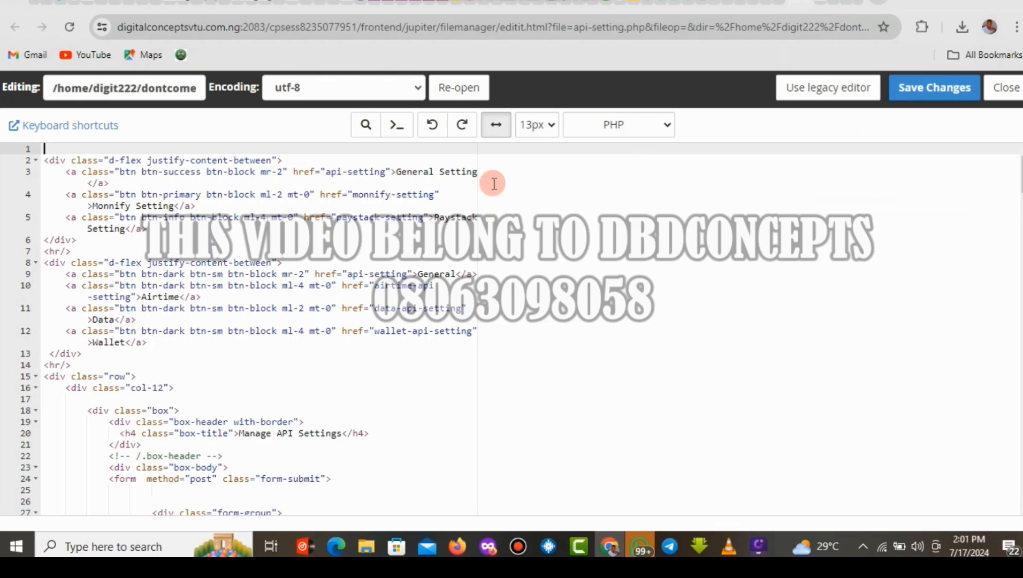
{"action": "left_click", "coordinate": [365, 125]}
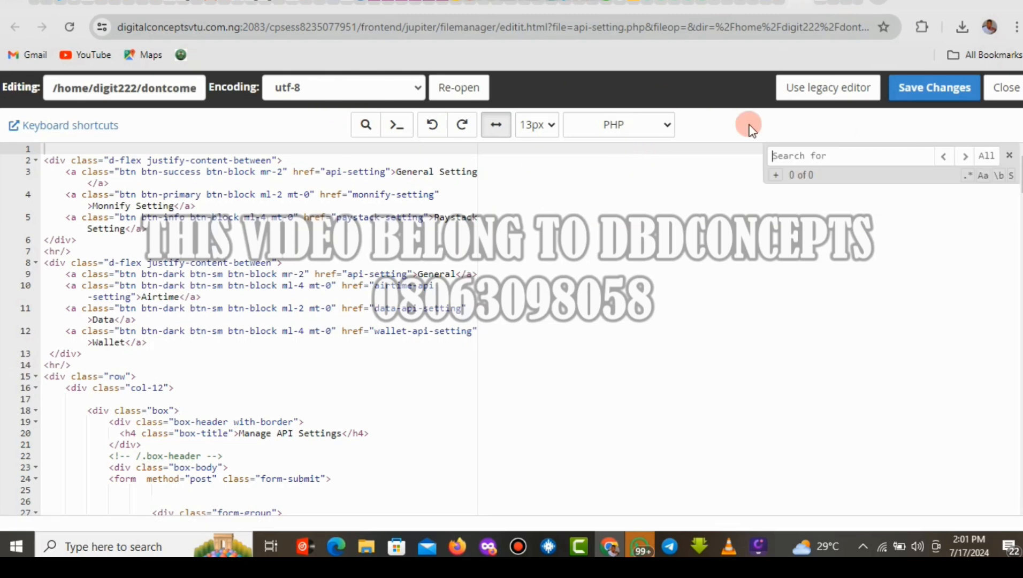
{"action": "right_click", "coordinate": [799, 156]}
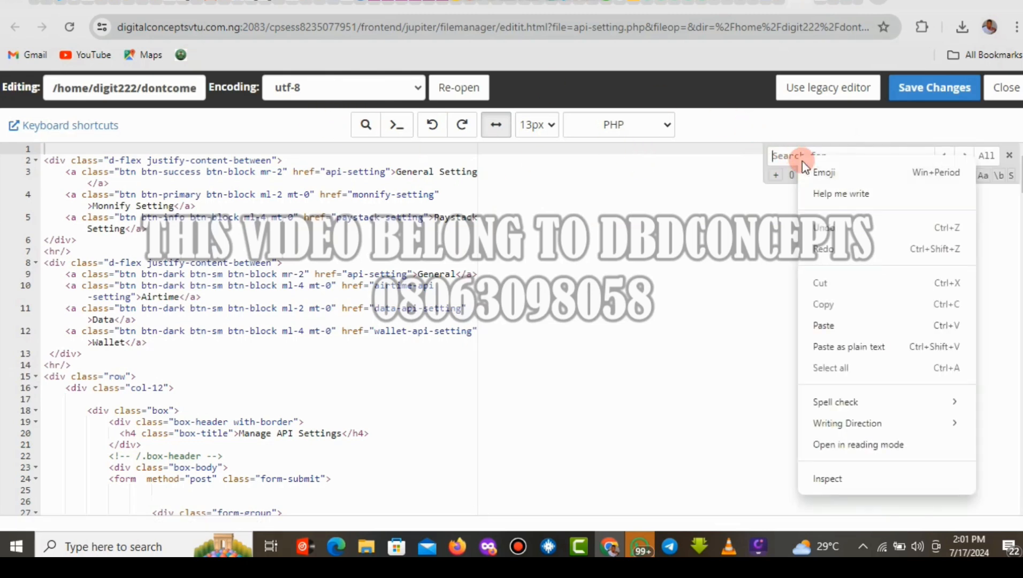
{"action": "left_click", "coordinate": [844, 327]}
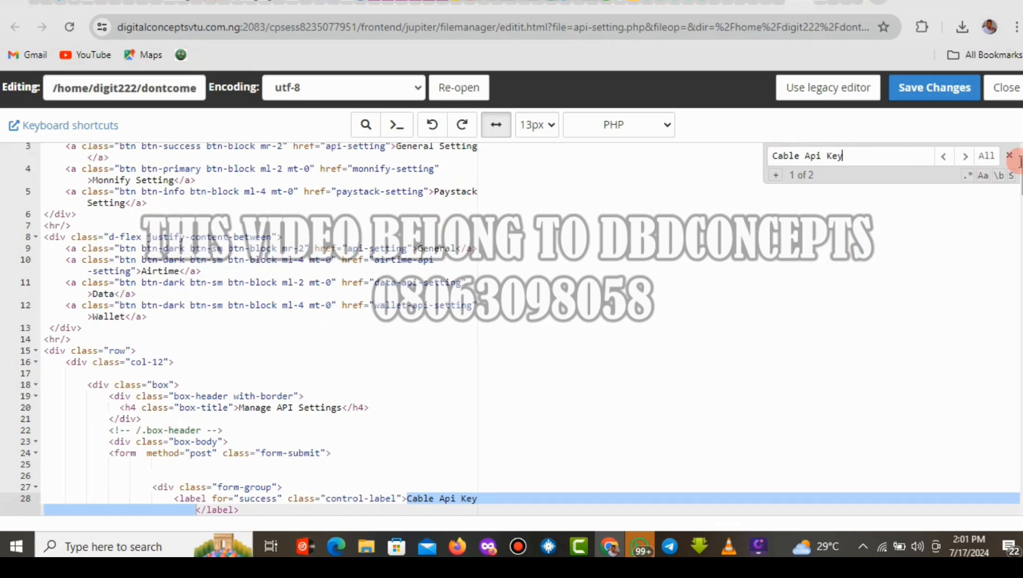
{"action": "scroll", "coordinate": [1016, 179], "scroll_direction": "down", "scroll_amount": 3}
{"action": "scroll", "coordinate": [1016, 181], "scroll_direction": "down", "scroll_amount": 3}
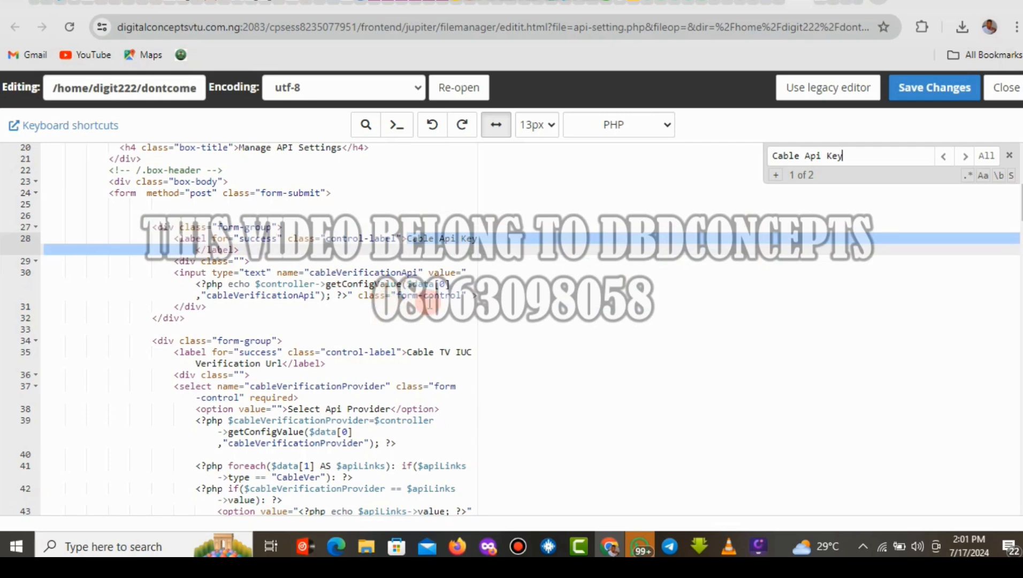
{"action": "left_click", "coordinate": [464, 307]}
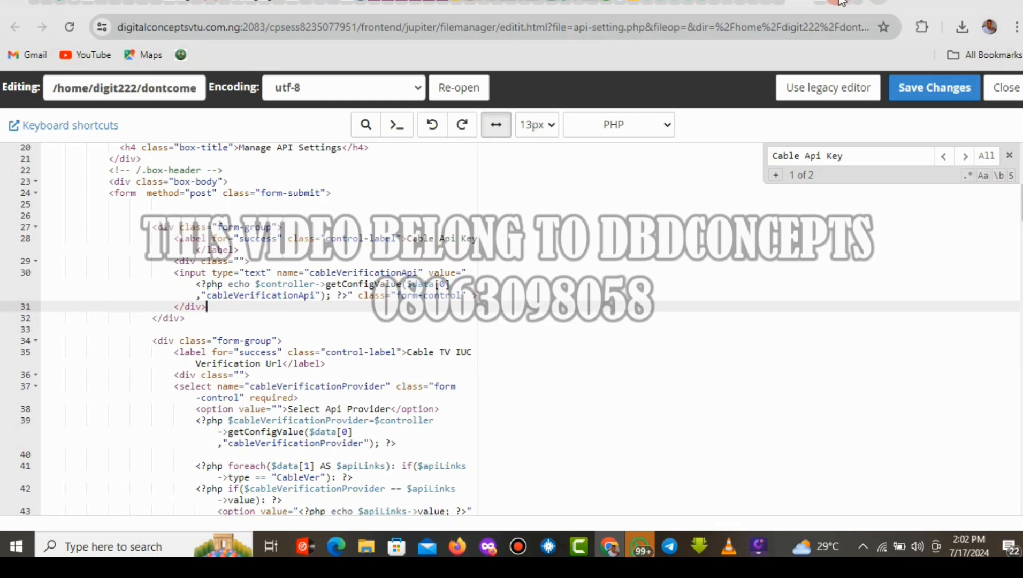
{"action": "left_click", "coordinate": [780, 3]}
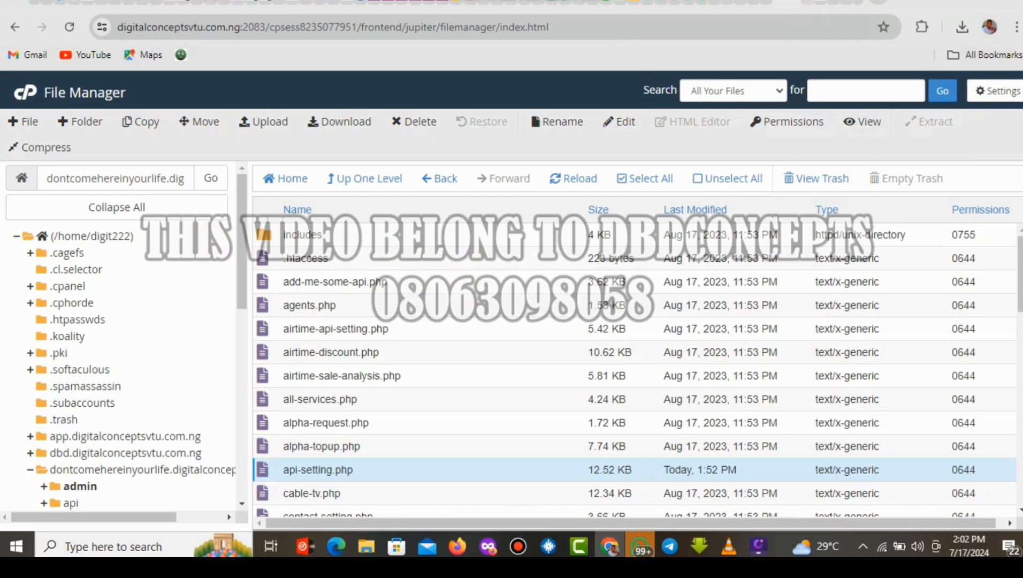
Inspect the Cable Api Key field value and the Update Details button on the Api Setting page.
{"action": "left_click", "coordinate": [812, 3]}
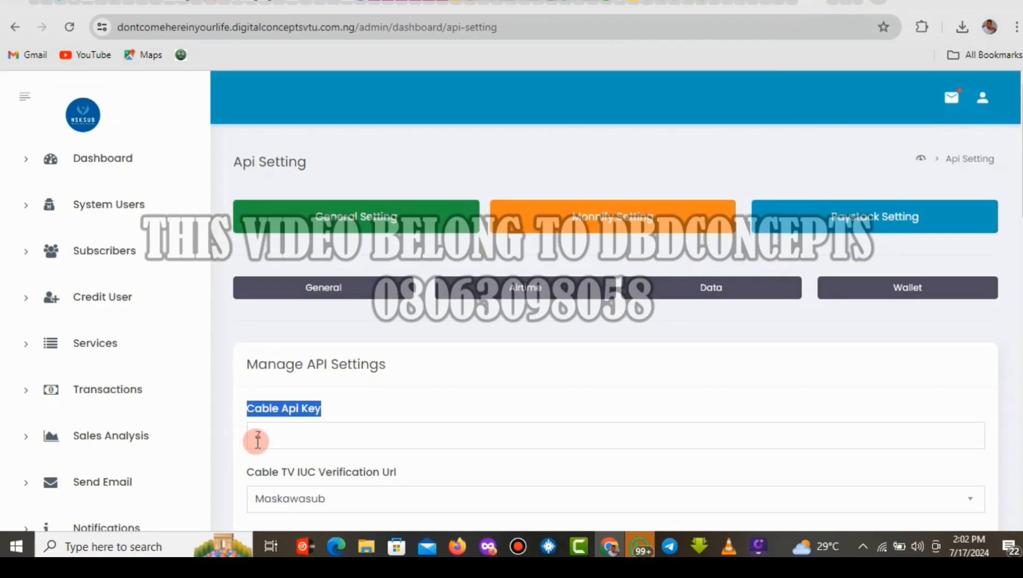
{"action": "left_click", "coordinate": [284, 436]}
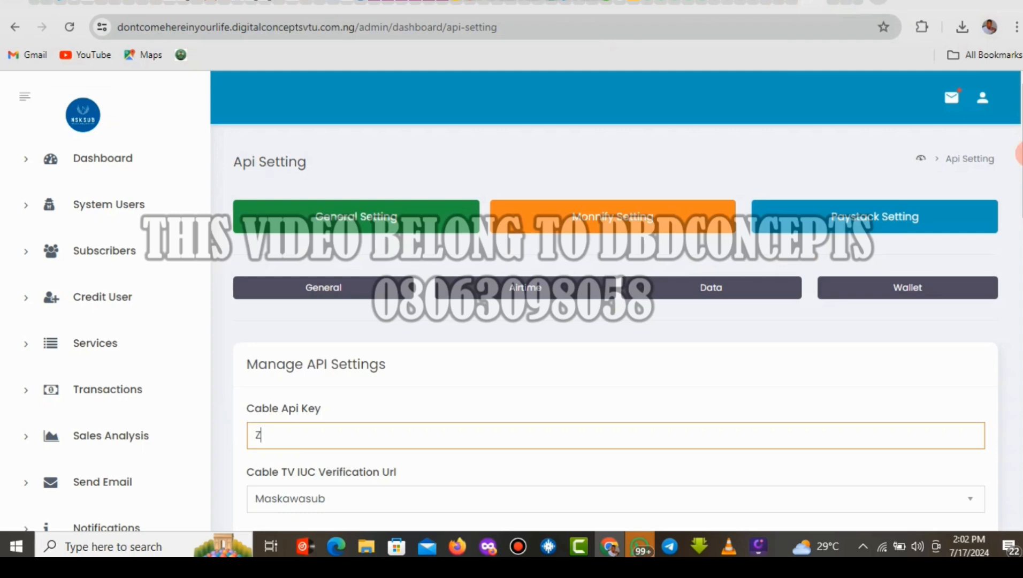
{"action": "left_click_drag", "start_coordinate": [1021, 153], "coordinate": [1021, 430]}
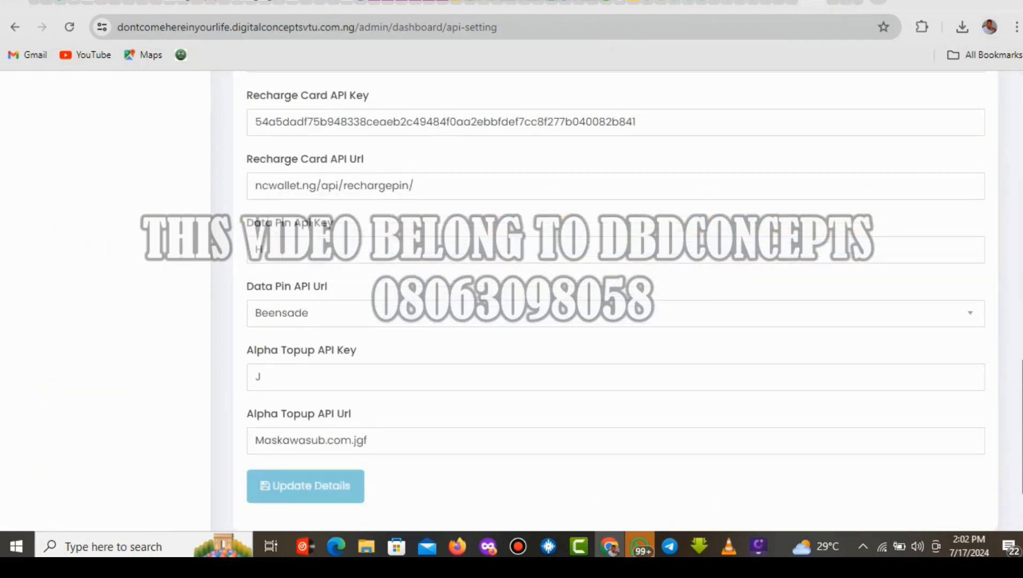
{"action": "left_click_drag", "start_coordinate": [1022, 408], "coordinate": [1022, 89]}
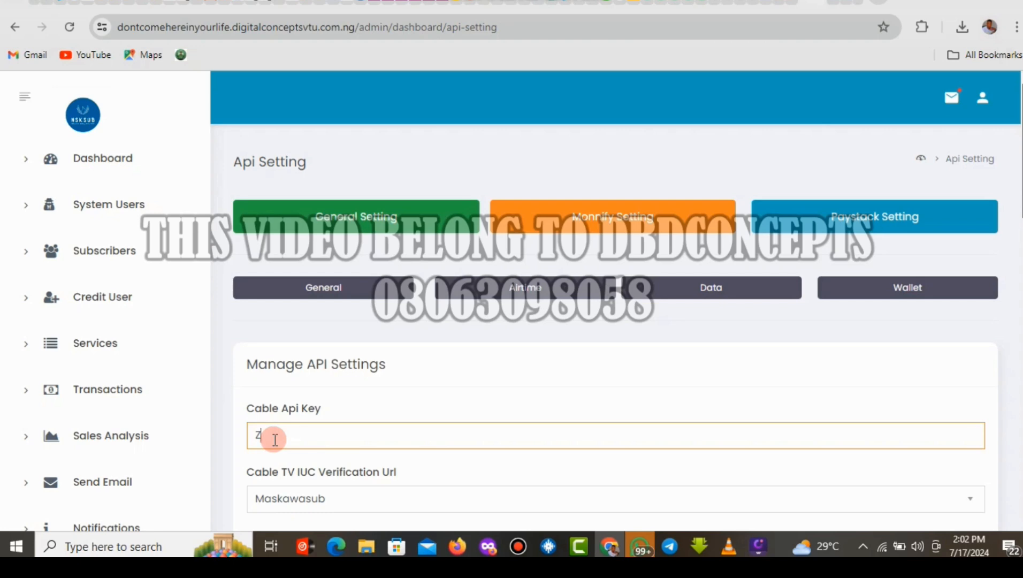
{"action": "left_click", "coordinate": [794, 2]}
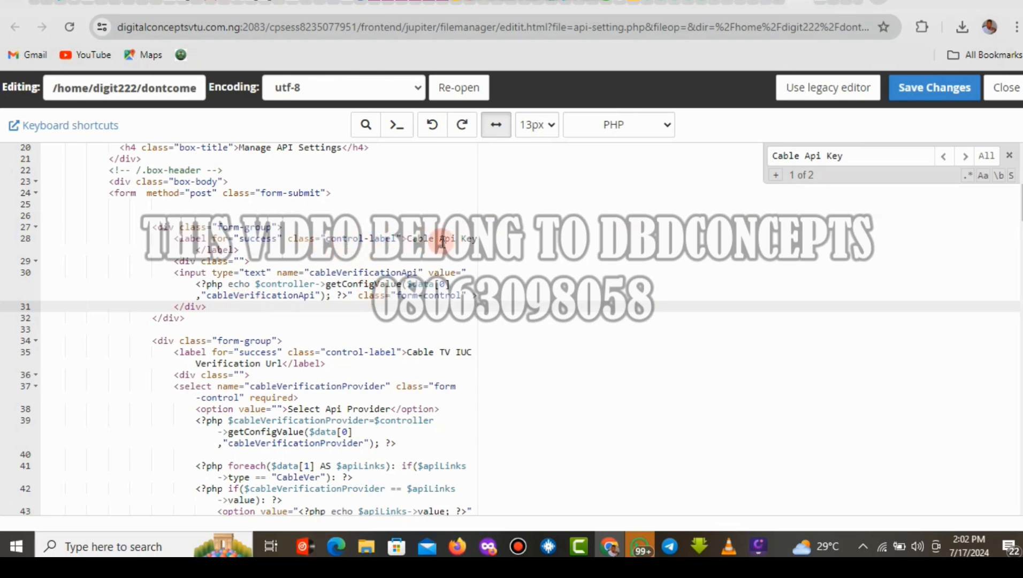
Comment out the echo on line 30 with // and save api-setting.php.
{"action": "left_click", "coordinate": [228, 284]}
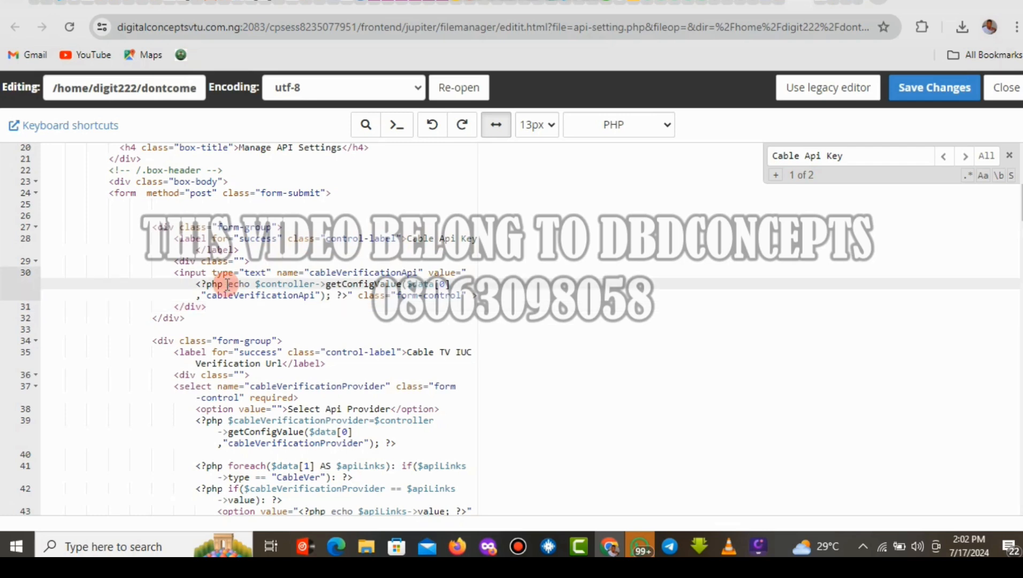
{"action": "type", "text": "//"}
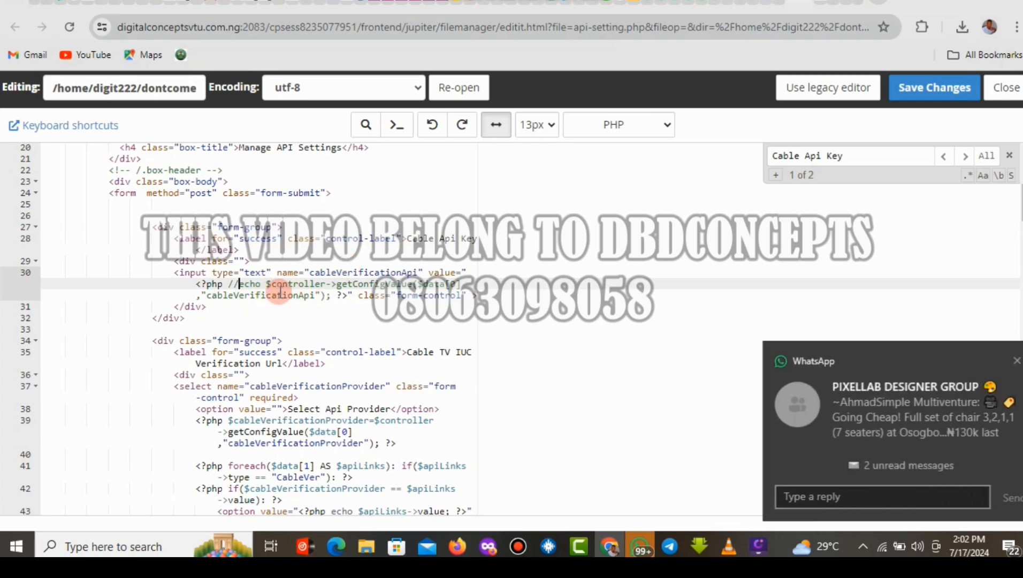
{"action": "key", "text": "BackSpace"}
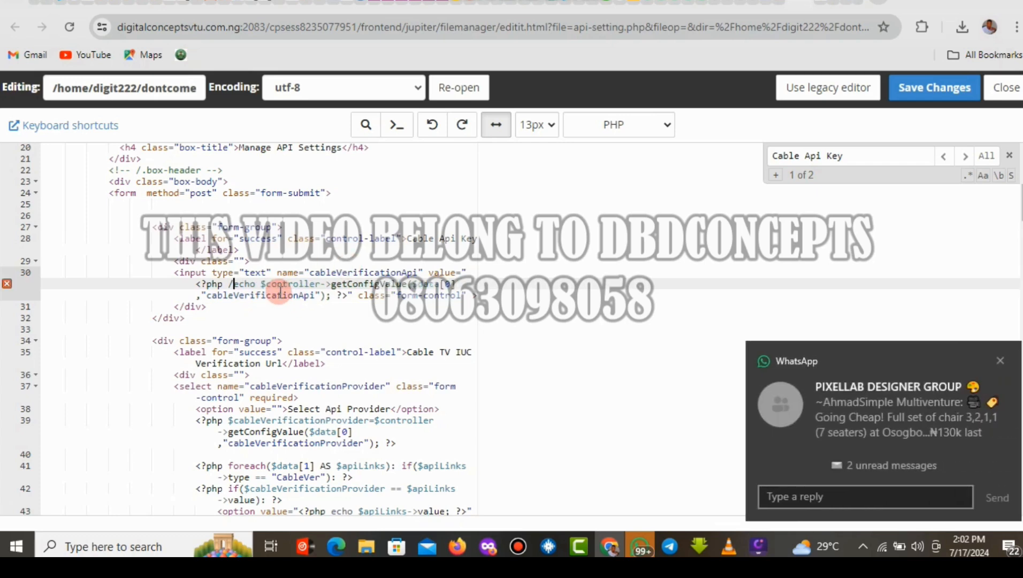
{"action": "type", "text": "/"}
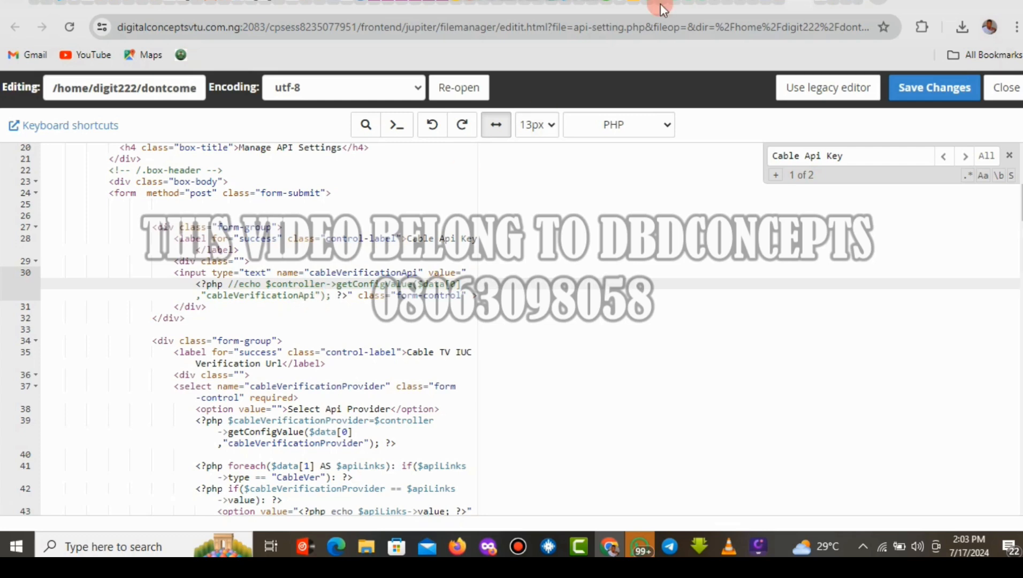
{"action": "left_click", "coordinate": [919, 94]}
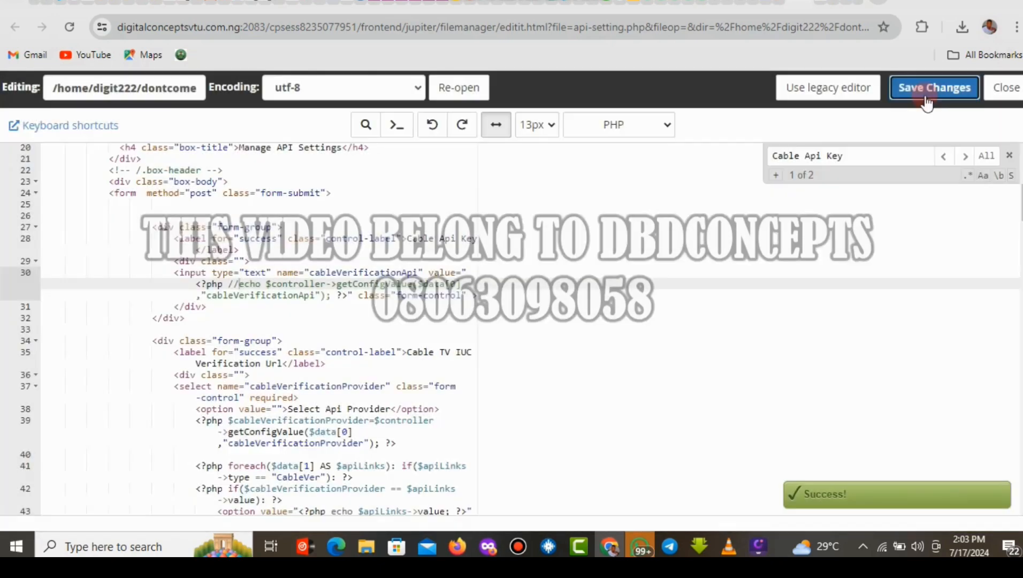
{"action": "left_click", "coordinate": [818, 6]}
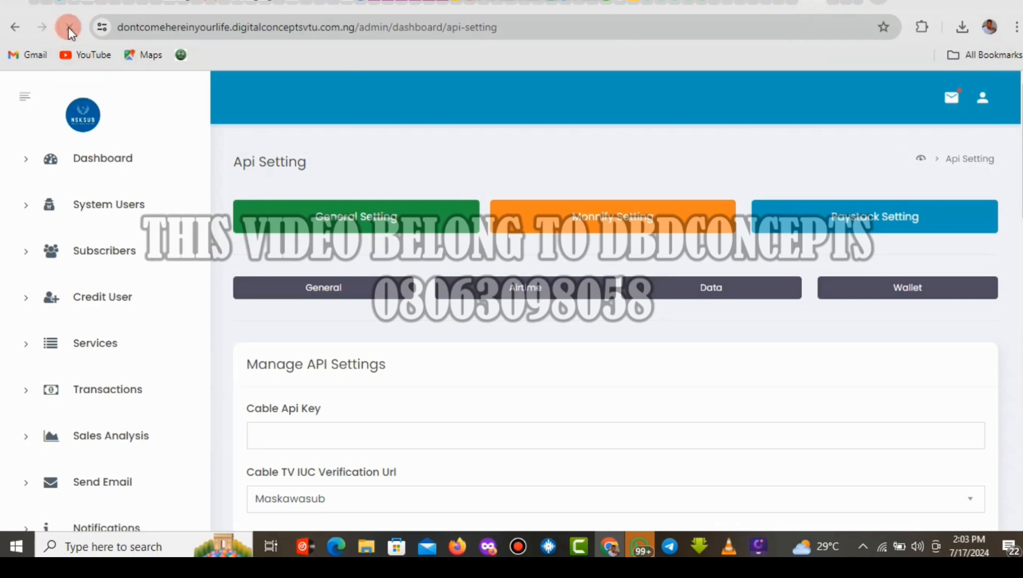
Confirm the first Cable Api Key is blank, try Update Details, and select the second Cable Api Key label.
{"action": "left_click", "coordinate": [279, 446]}
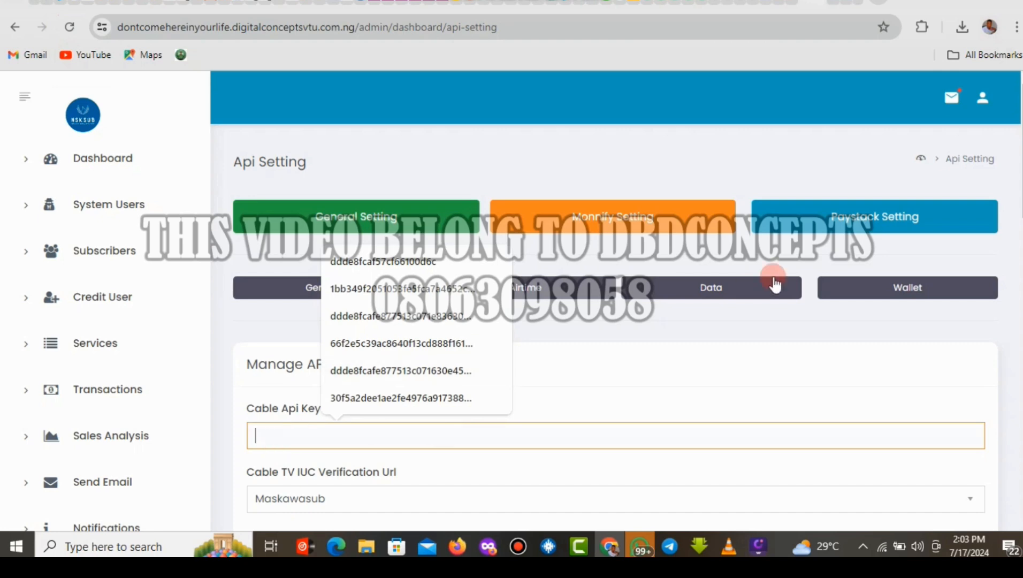
{"action": "left_click_drag", "start_coordinate": [1021, 198], "coordinate": [1021, 489]}
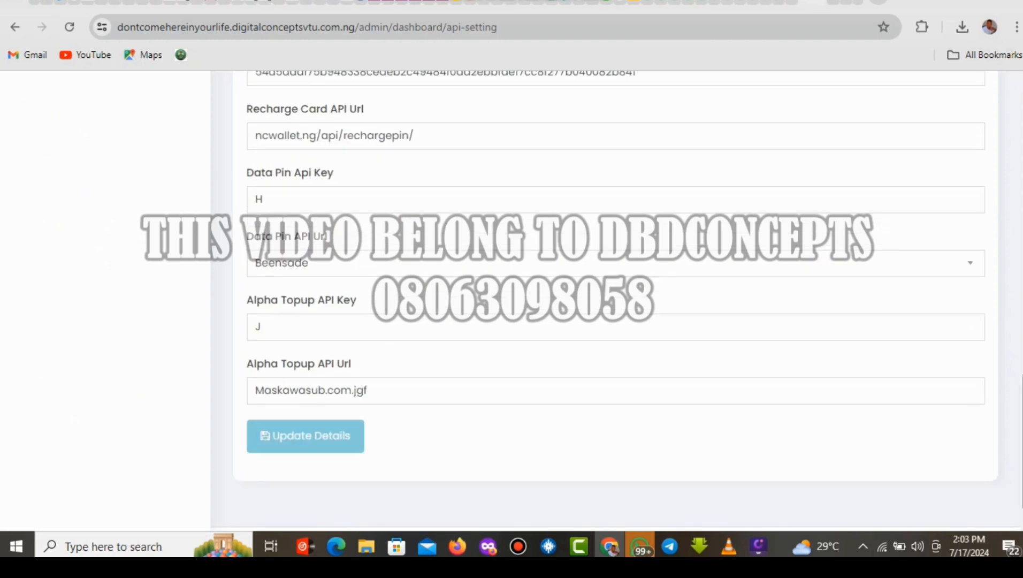
{"action": "left_click", "coordinate": [320, 429]}
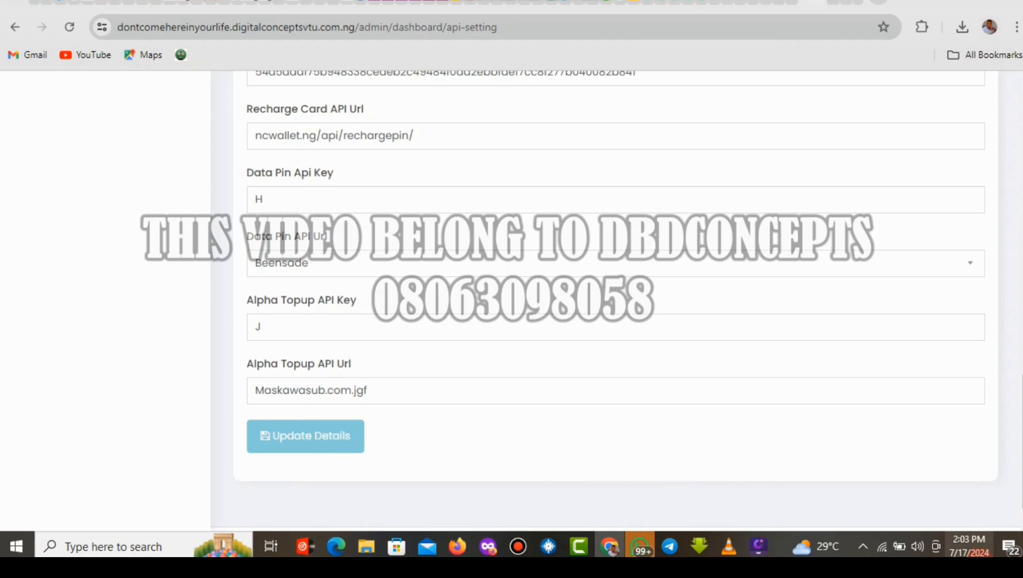
{"action": "left_click_drag", "start_coordinate": [1021, 438], "coordinate": [1021, 221]}
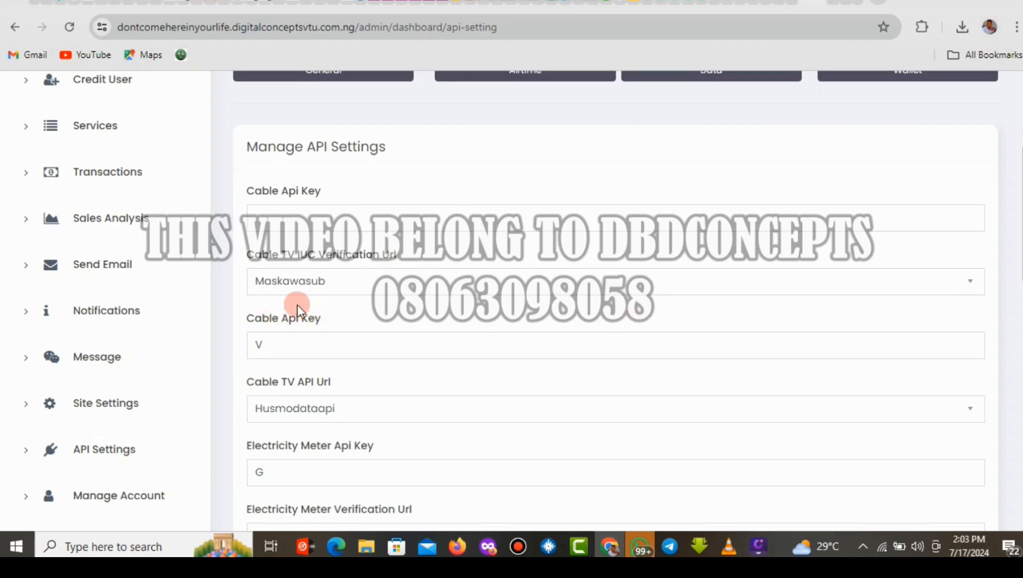
{"action": "left_click_drag", "start_coordinate": [319, 325], "coordinate": [234, 323]}
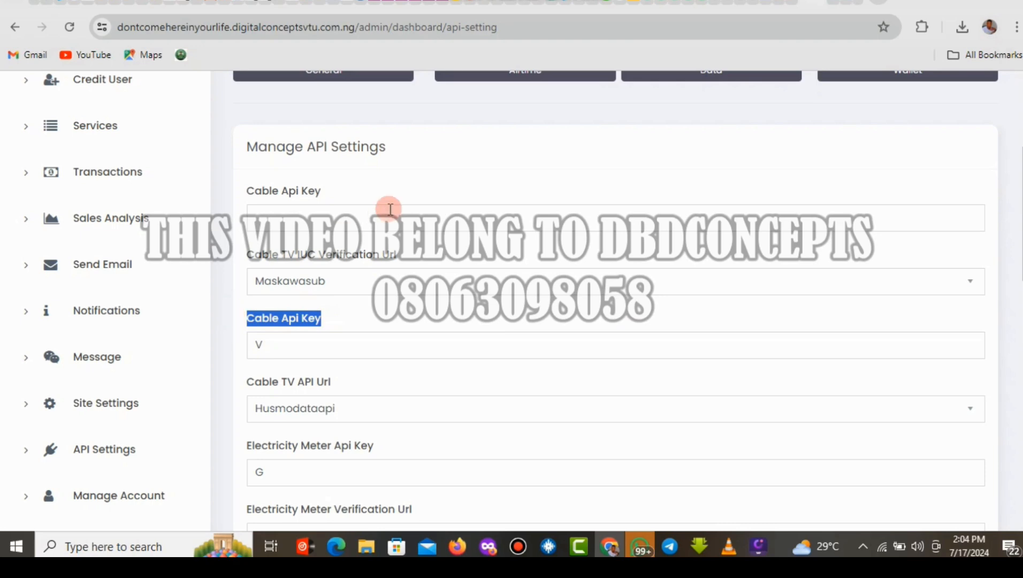
Search api-setting.php for 'Cable Api Key' again to reach its second occurrence near line 53.
{"action": "left_click", "coordinate": [797, 2]}
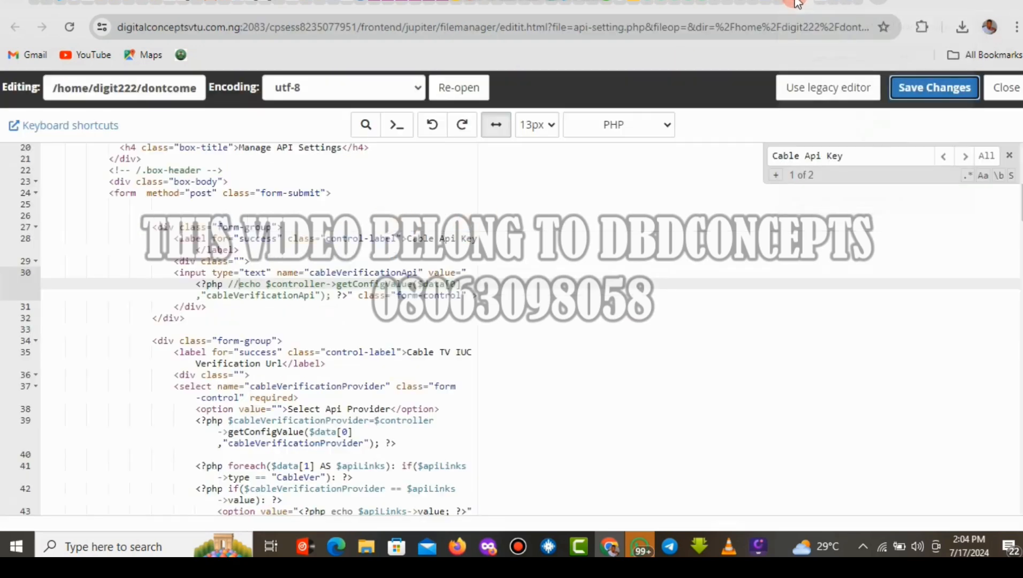
{"action": "left_click", "coordinate": [841, 155]}
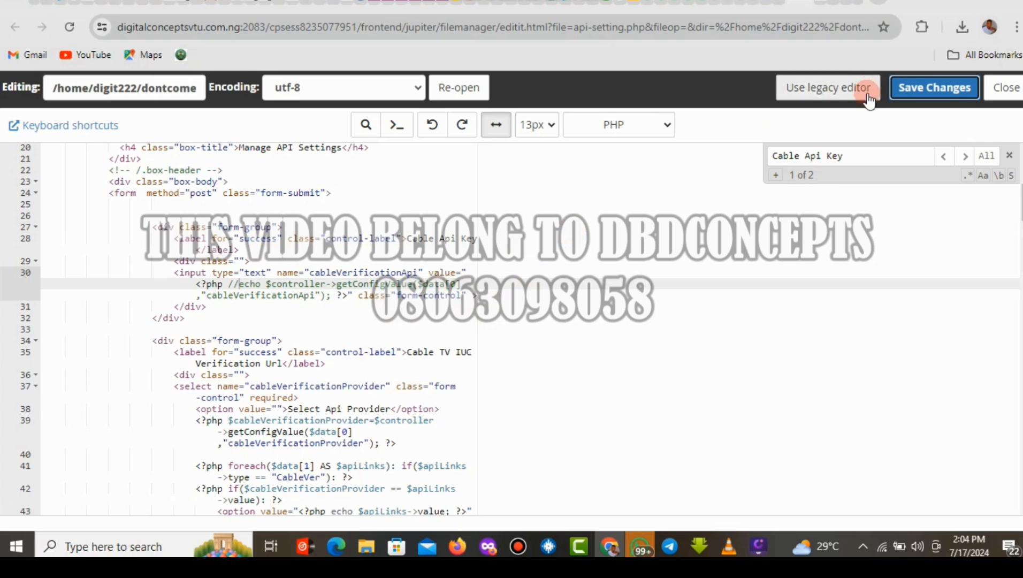
{"action": "double_click", "coordinate": [850, 155]}
{"action": "triple_click", "coordinate": [850, 155]}
{"action": "key", "text": "ctrl+c"}
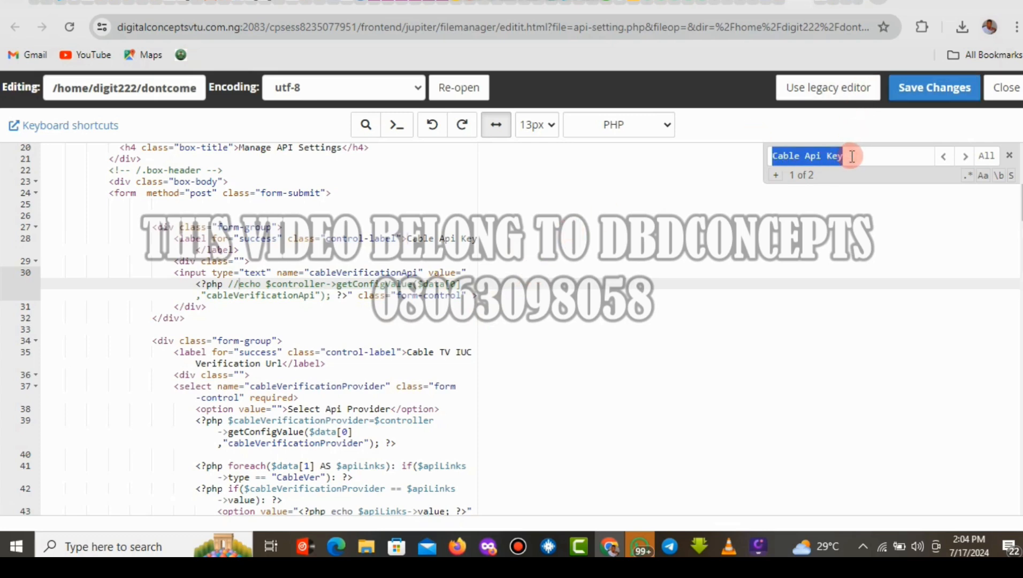
{"action": "right_click", "coordinate": [824, 159]}
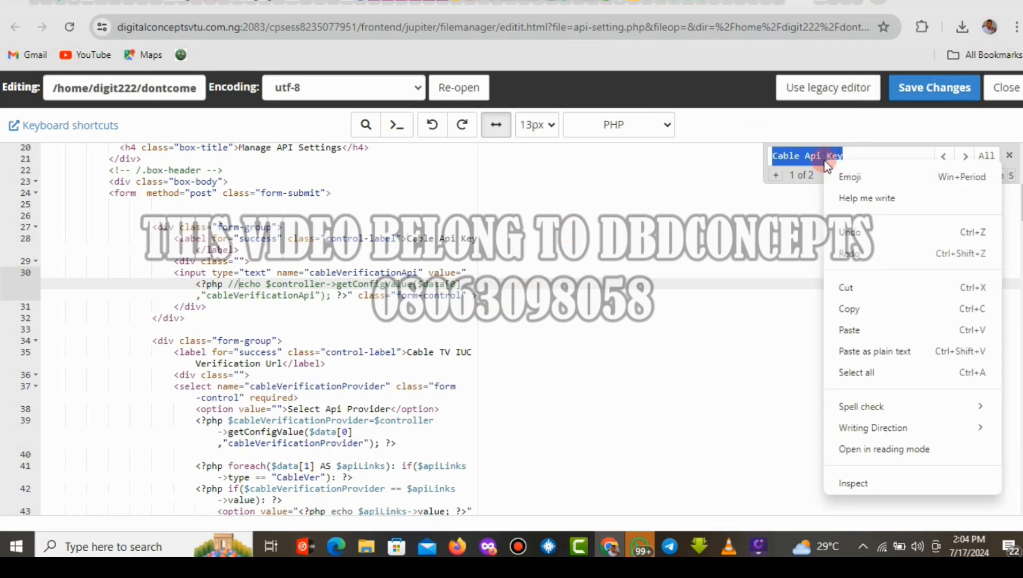
{"action": "left_click", "coordinate": [853, 328]}
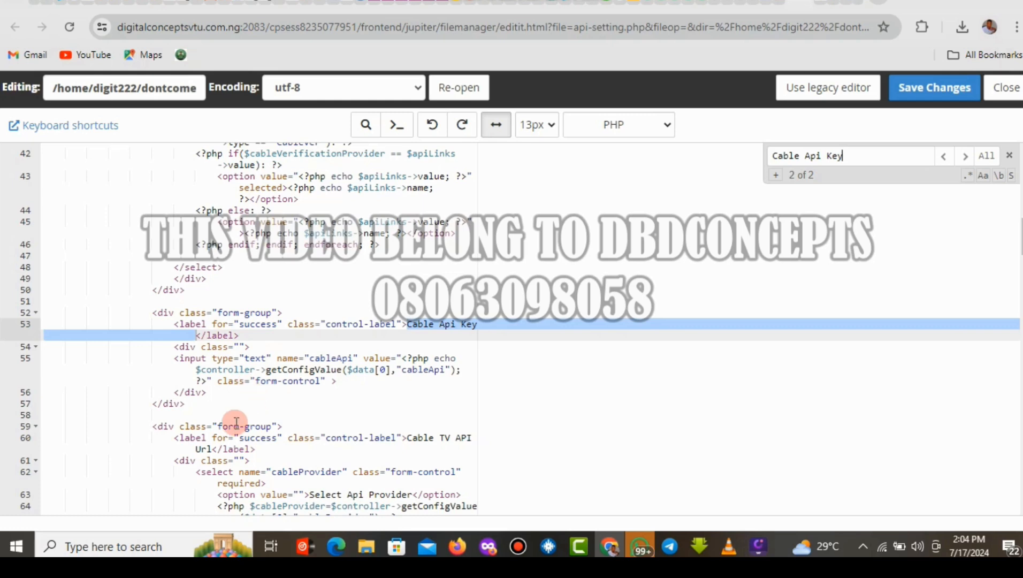
Comment out the echo on line 55 with // and save the file.
{"action": "left_click", "coordinate": [434, 358]}
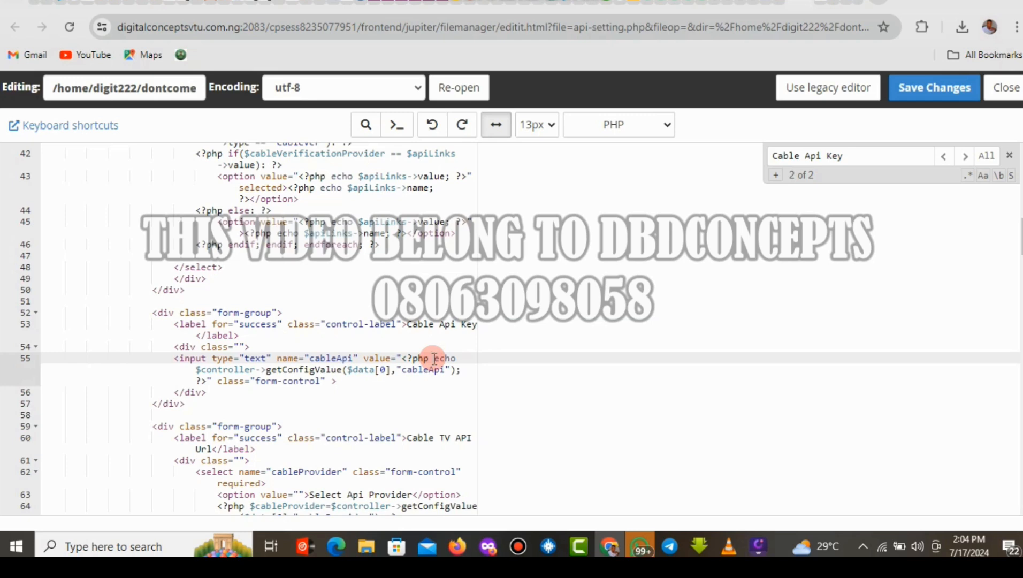
{"action": "type", "text": "//"}
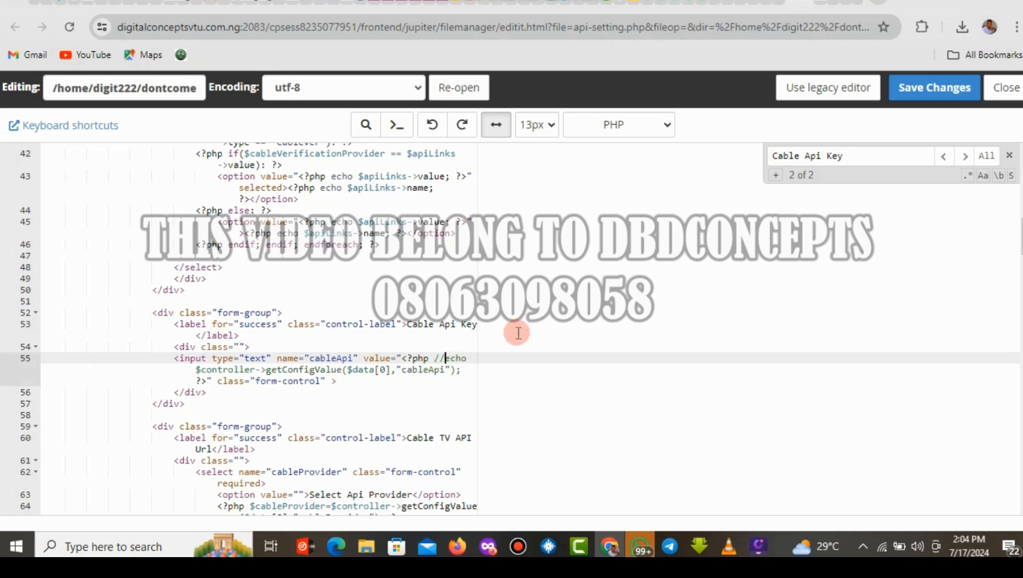
{"action": "left_click", "coordinate": [917, 89]}
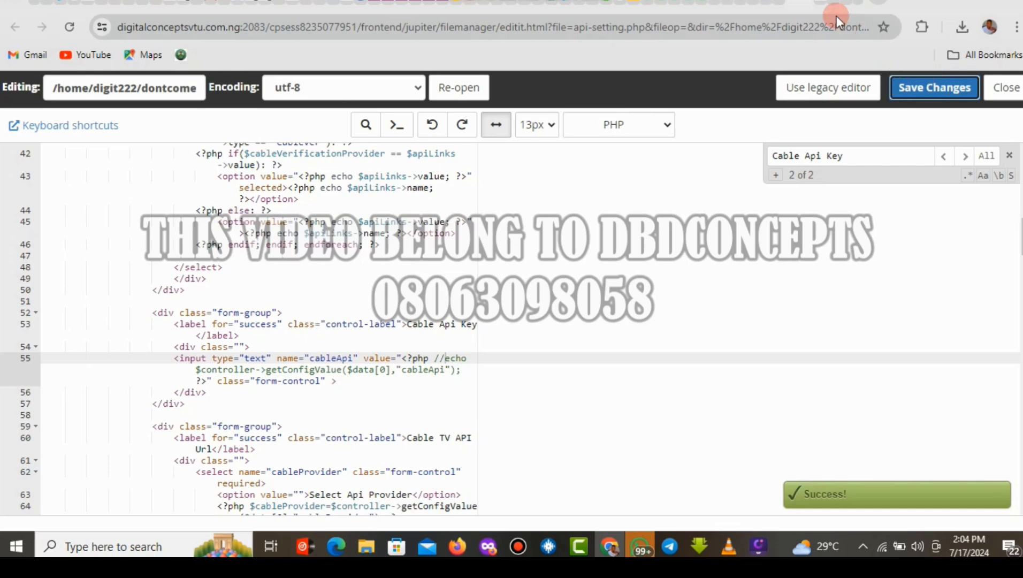
{"action": "left_click", "coordinate": [819, 3]}
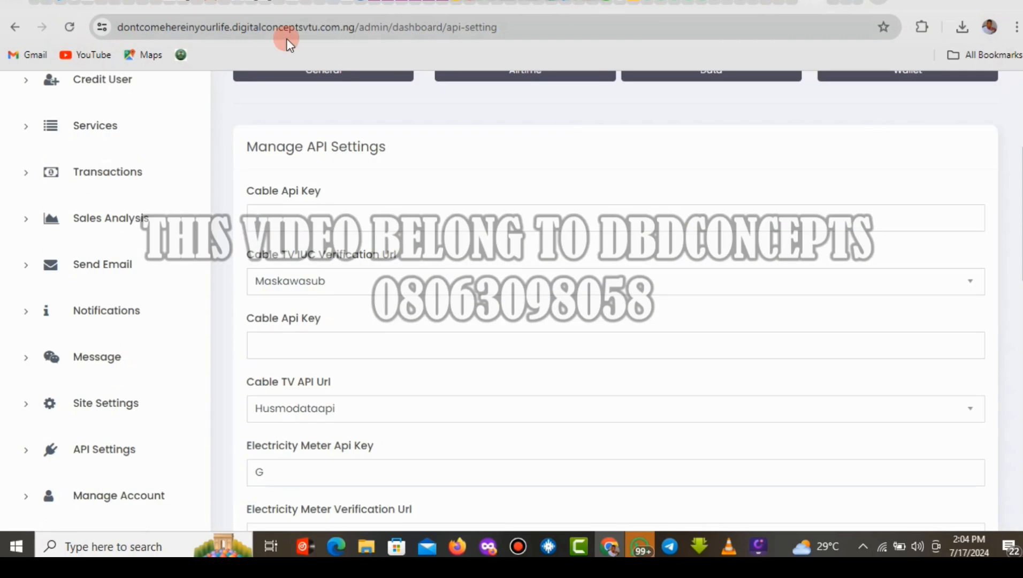
{"action": "left_click", "coordinate": [276, 343]}
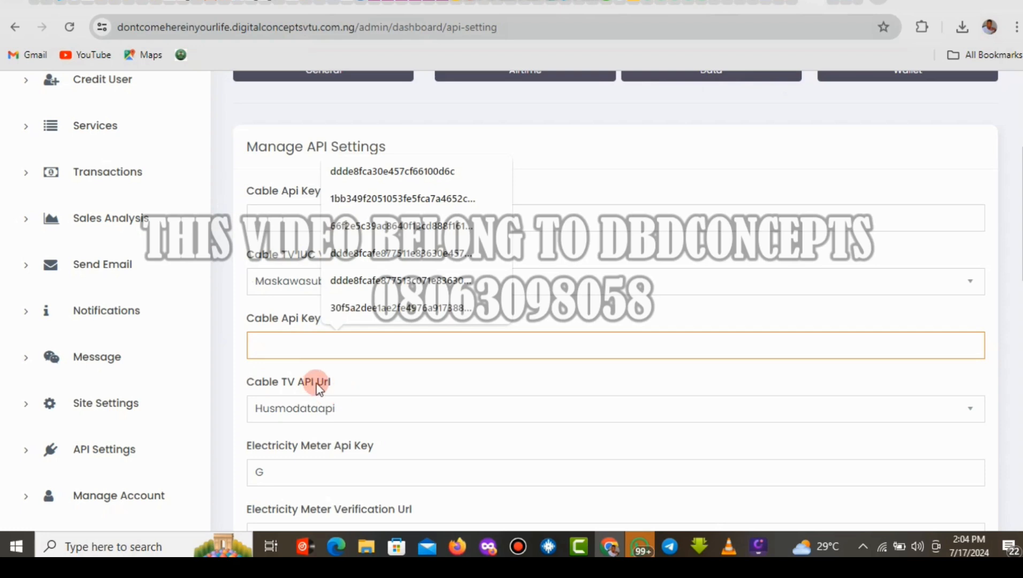
{"action": "left_click_drag", "start_coordinate": [376, 447], "coordinate": [292, 450]}
{"action": "left_click", "coordinate": [243, 454]}
{"action": "left_click", "coordinate": [388, 447]}
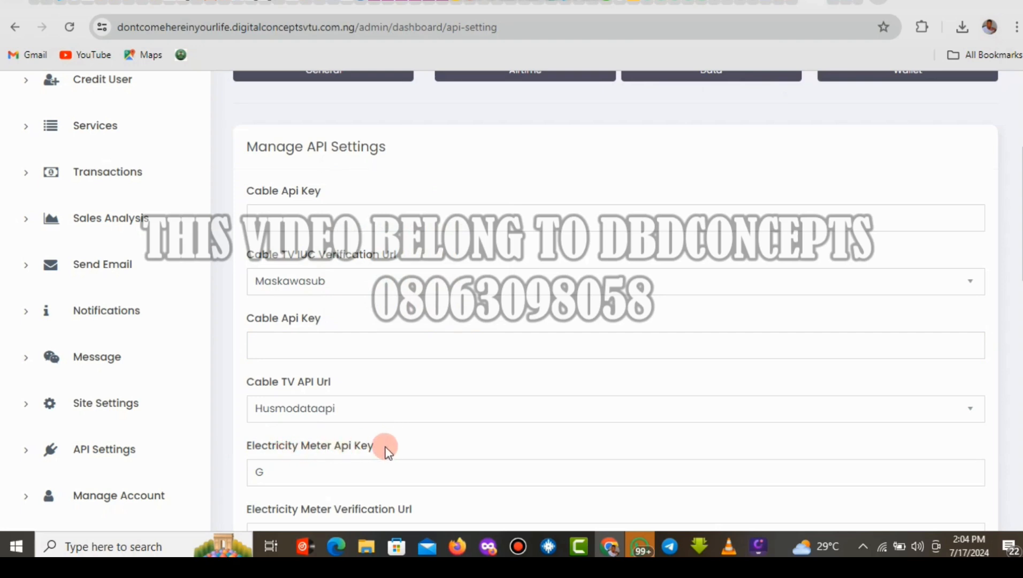
{"action": "left_click_drag", "start_coordinate": [385, 446], "coordinate": [303, 448]}
{"action": "left_click_drag", "start_coordinate": [1021, 198], "coordinate": [1021, 131]}
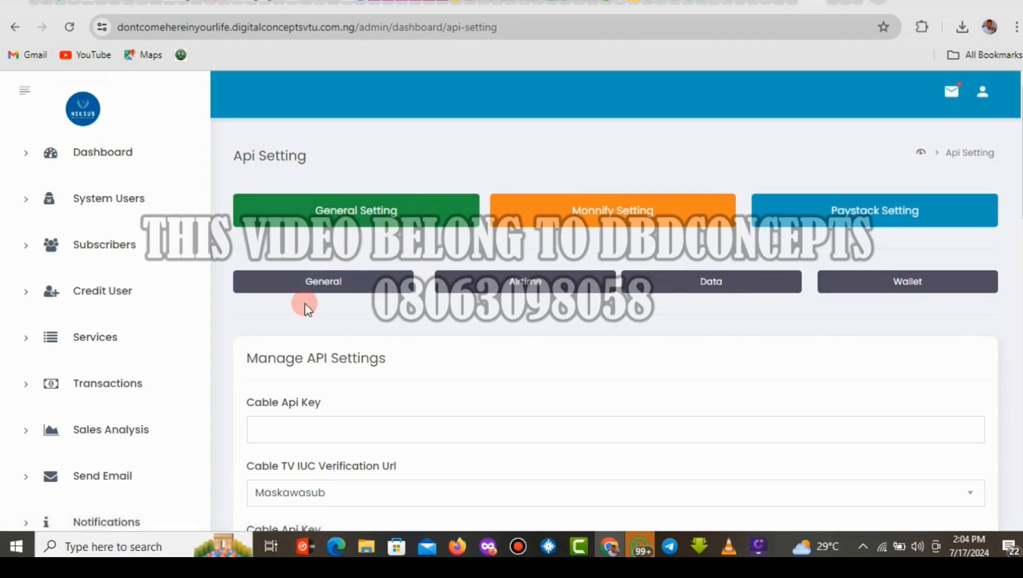
{"action": "left_click", "coordinate": [354, 215]}
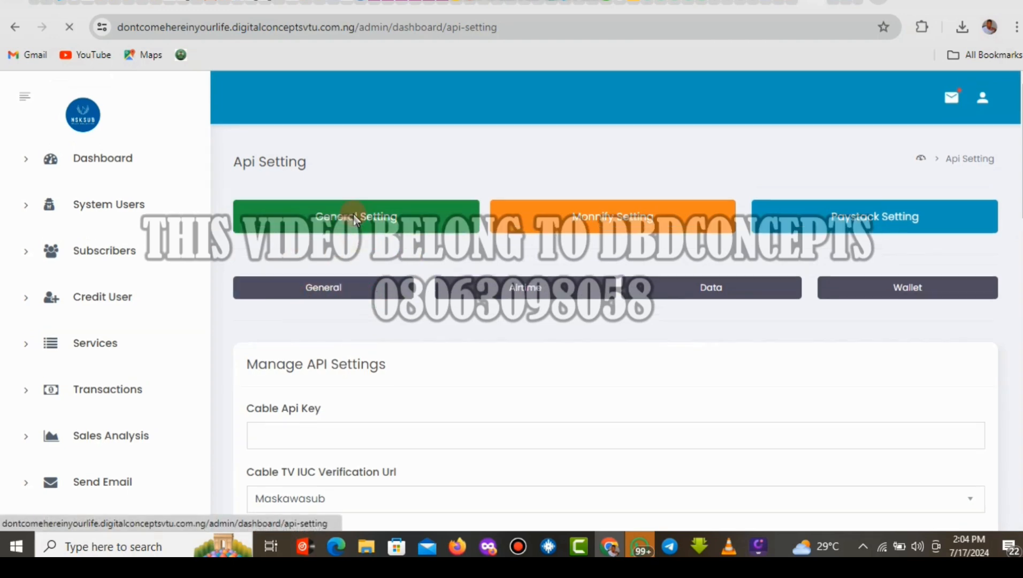
{"action": "left_click", "coordinate": [586, 217]}
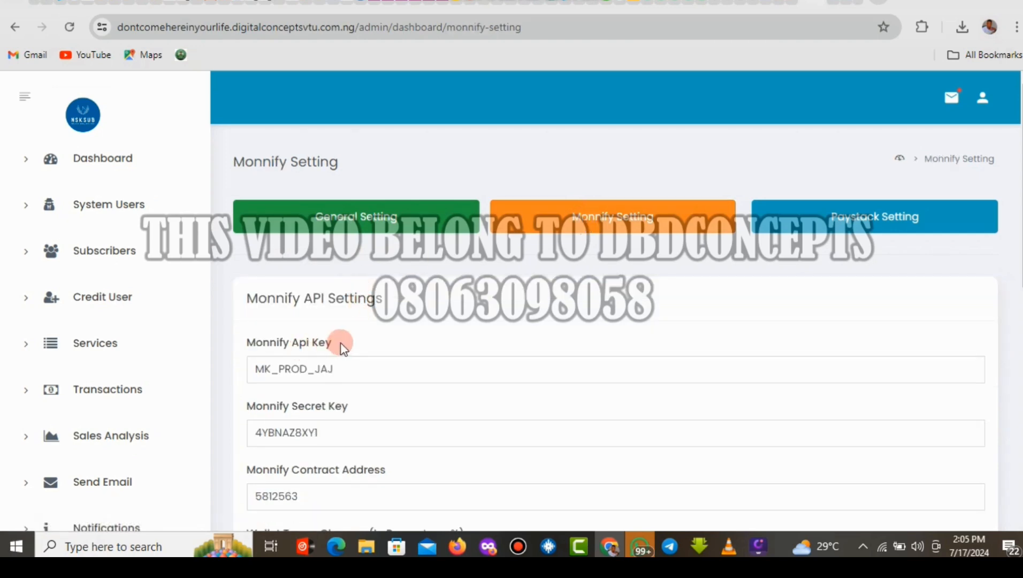
{"action": "scroll", "coordinate": [963, 177], "scroll_direction": "down", "scroll_amount": 5}
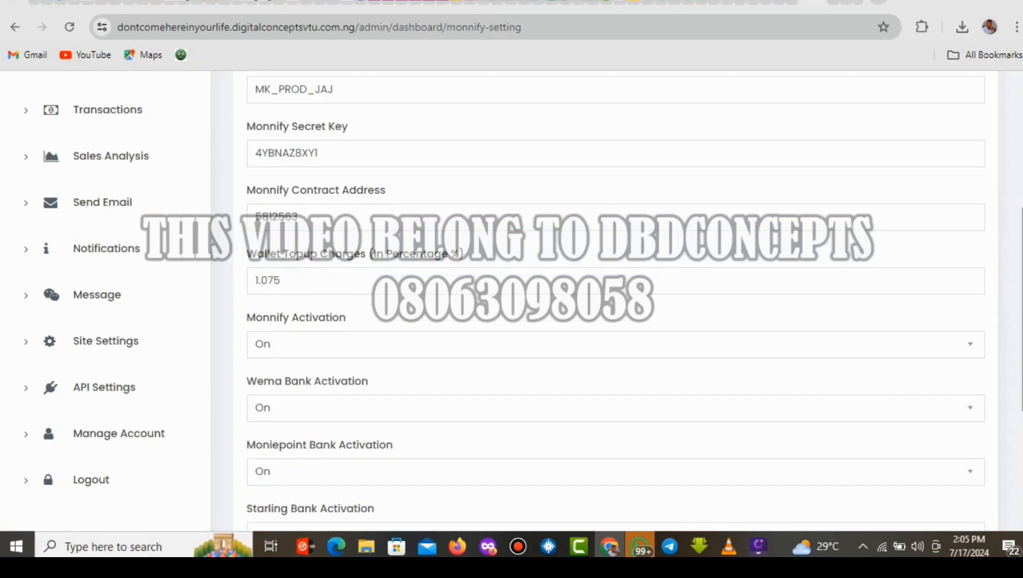
{"action": "scroll", "coordinate": [615, 299], "scroll_direction": "down", "scroll_amount": 5}
{"action": "scroll", "coordinate": [615, 300], "scroll_direction": "up", "scroll_amount": 4}
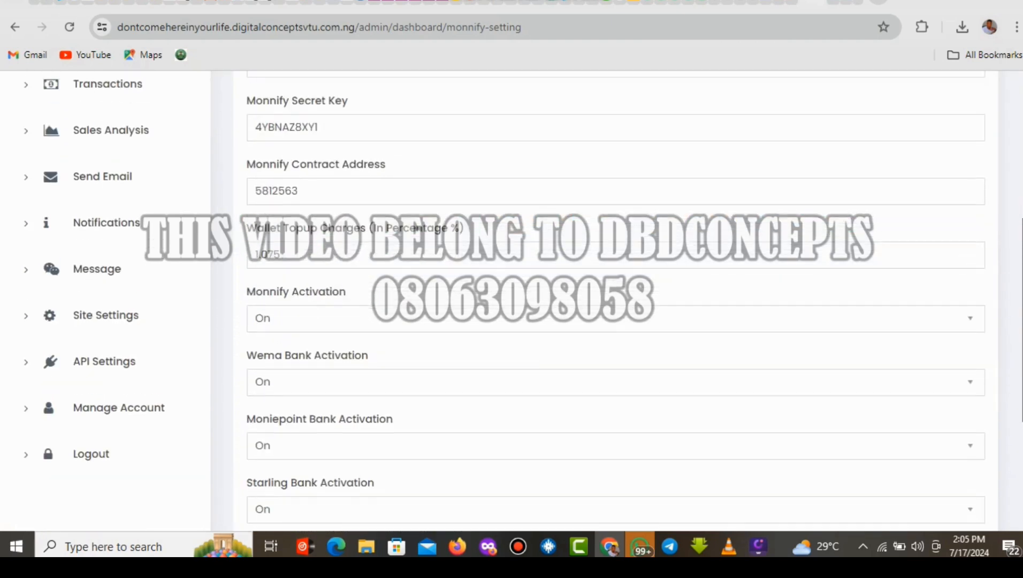
{"action": "scroll", "coordinate": [615, 299], "scroll_direction": "up", "scroll_amount": 6}
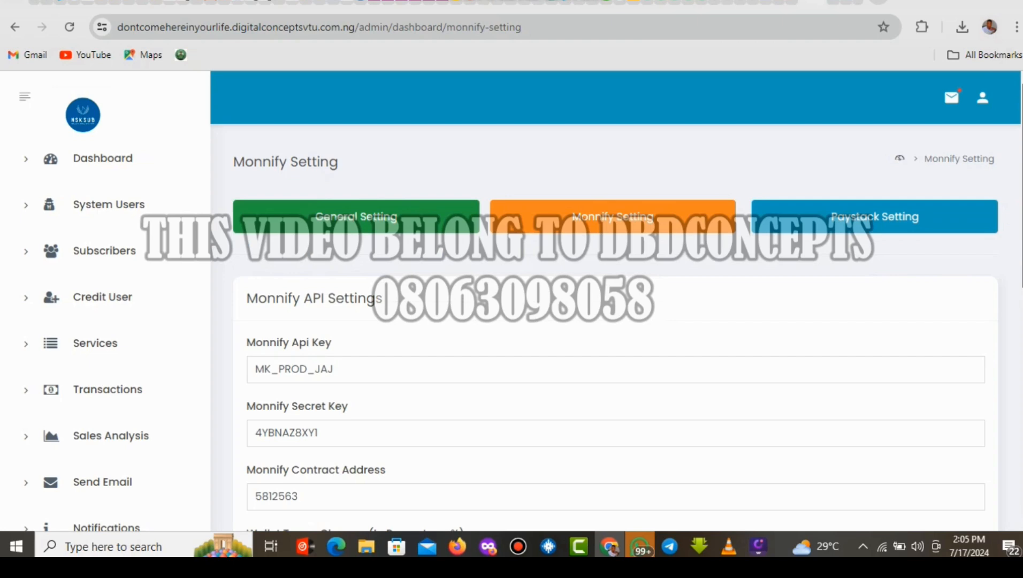
{"action": "scroll", "coordinate": [1014, 176], "scroll_direction": "down", "scroll_amount": 2}
{"action": "scroll", "coordinate": [1014, 165], "scroll_direction": "up", "scroll_amount": 2}
{"action": "left_click", "coordinate": [385, 220]}
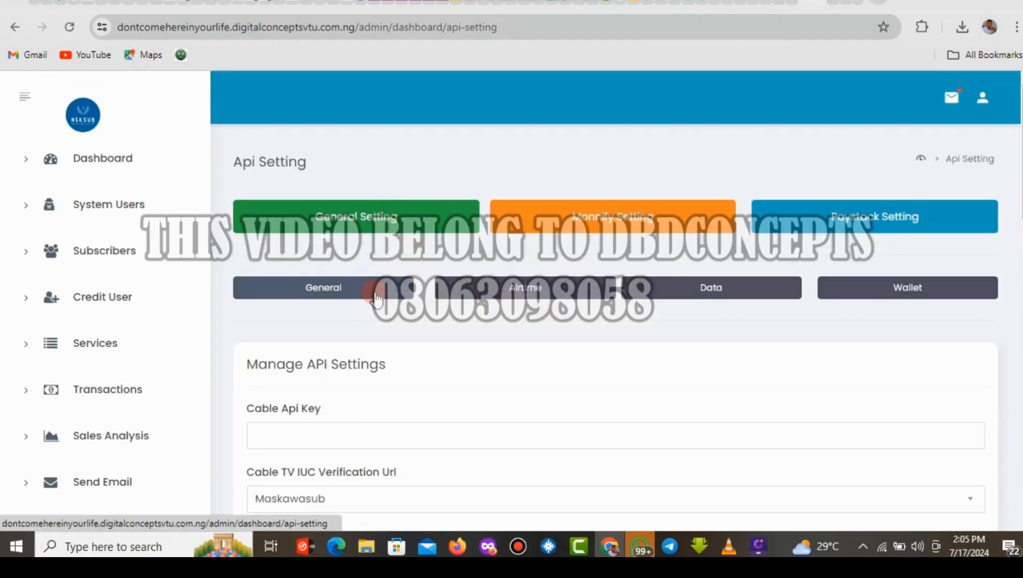
{"action": "left_click", "coordinate": [536, 288]}
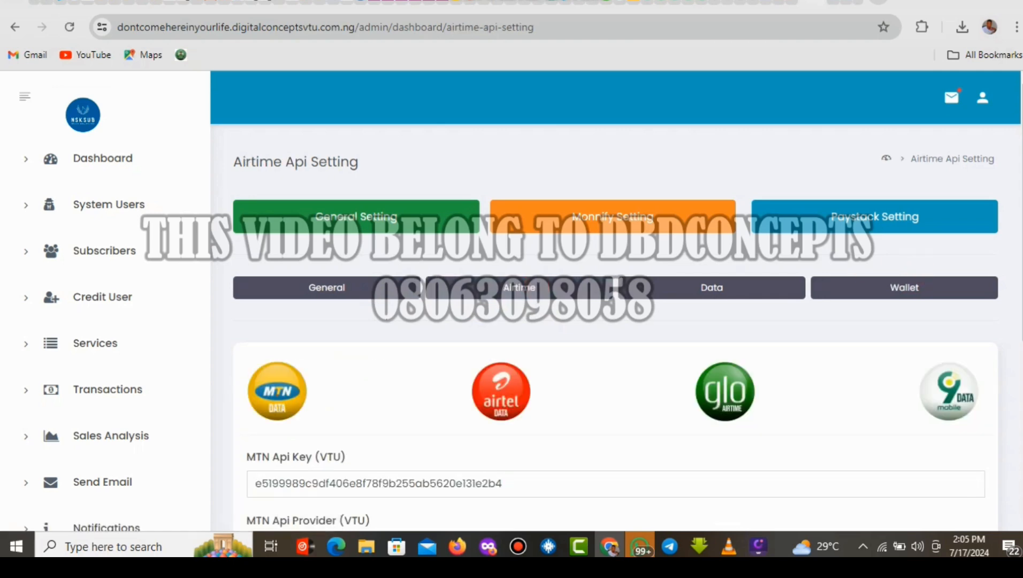
{"action": "left_click_drag", "start_coordinate": [1021, 251], "coordinate": [1021, 326]}
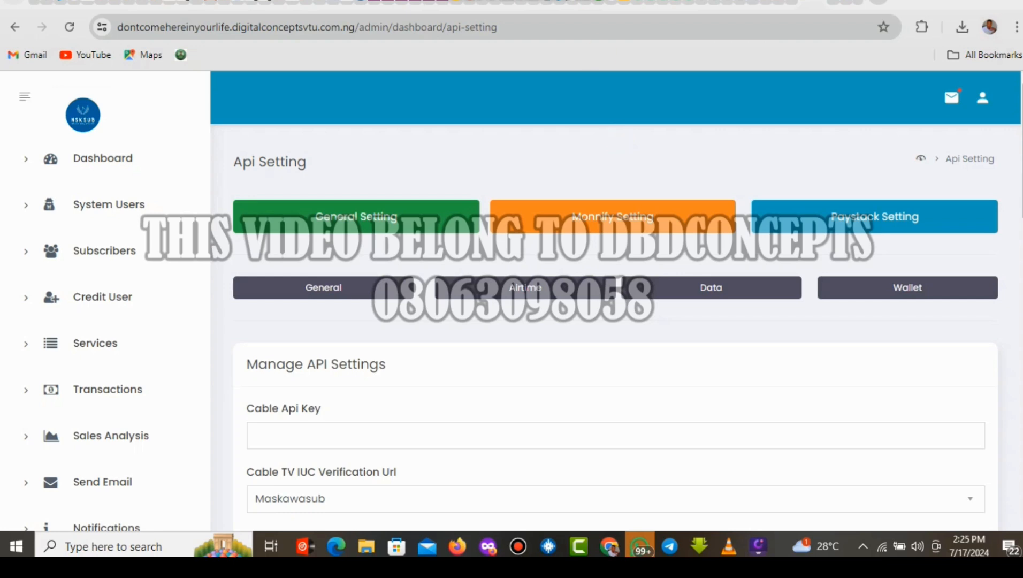
{"action": "left_click", "coordinate": [619, 143]}
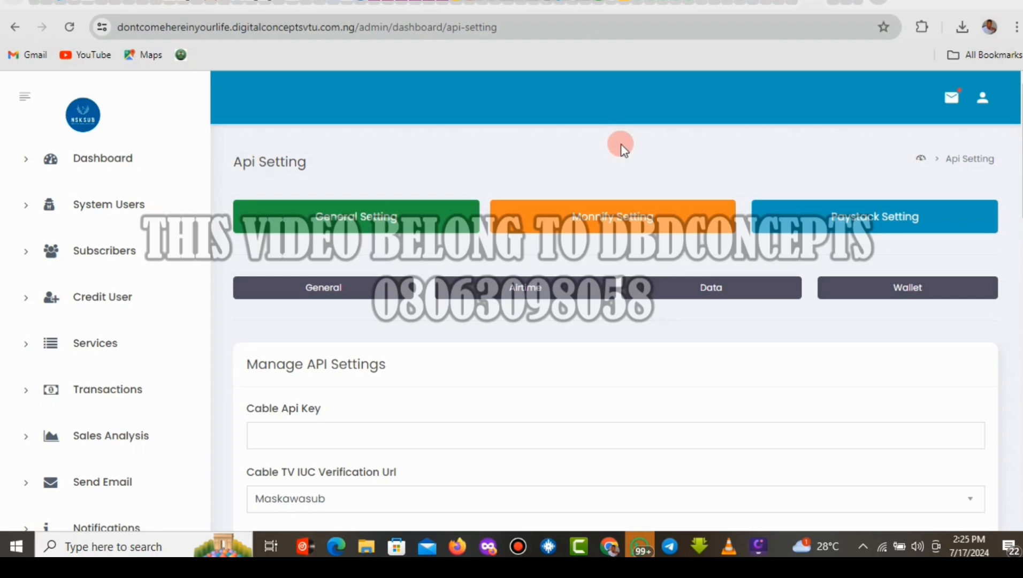